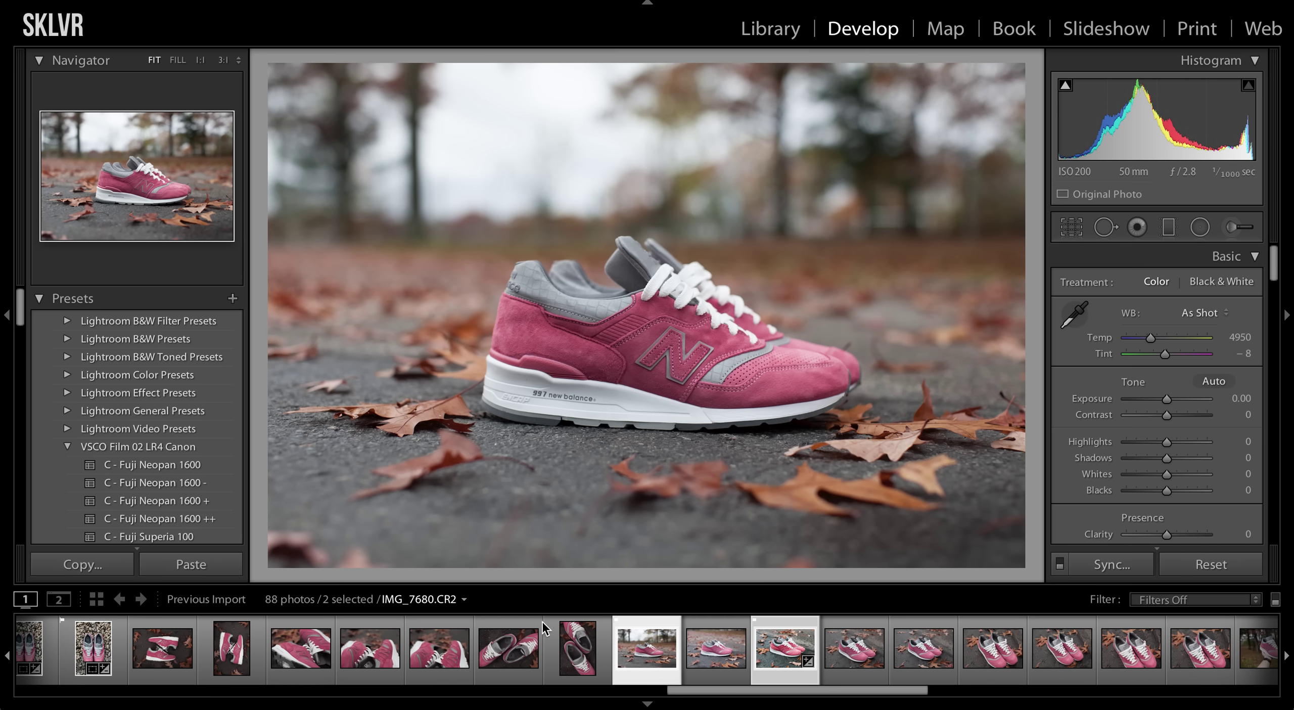
Select only the photo IMG_7680.CR2 and turn on Enable Profile Corrections and Remove Chromatic Aberration in its lens corrections
left_click(569, 654)
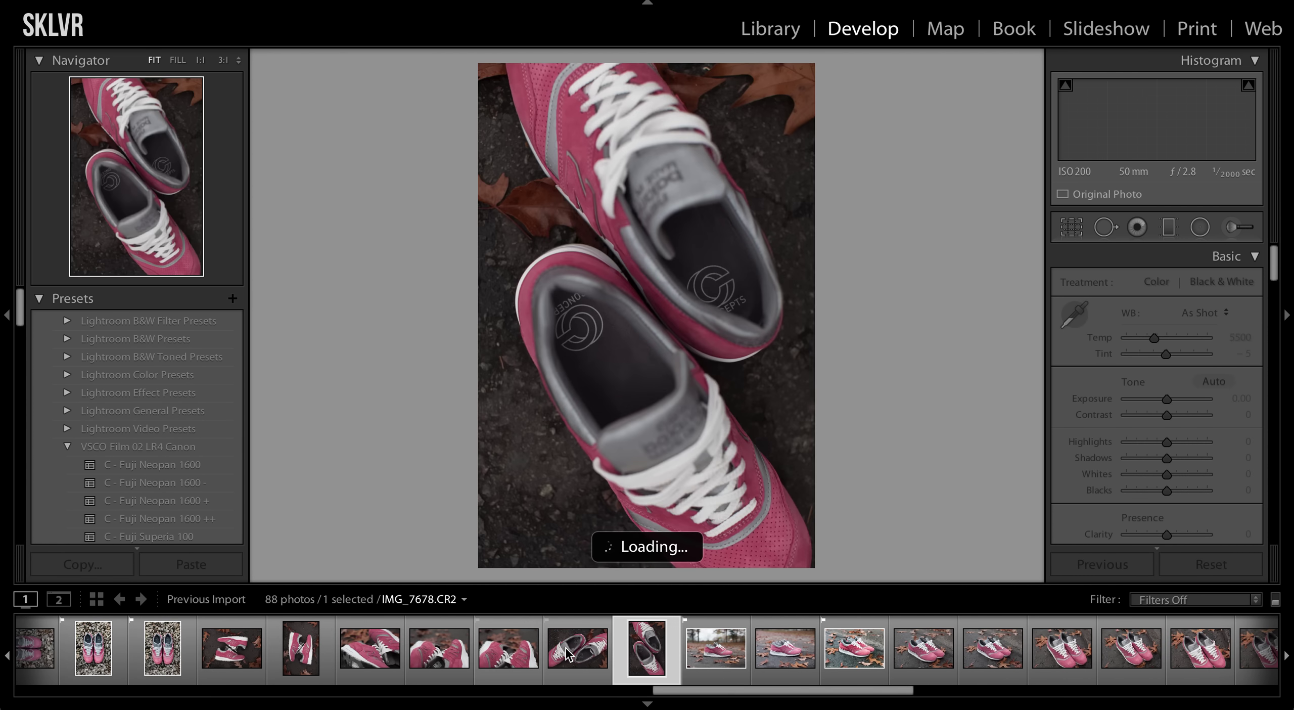
left_click(716, 648)
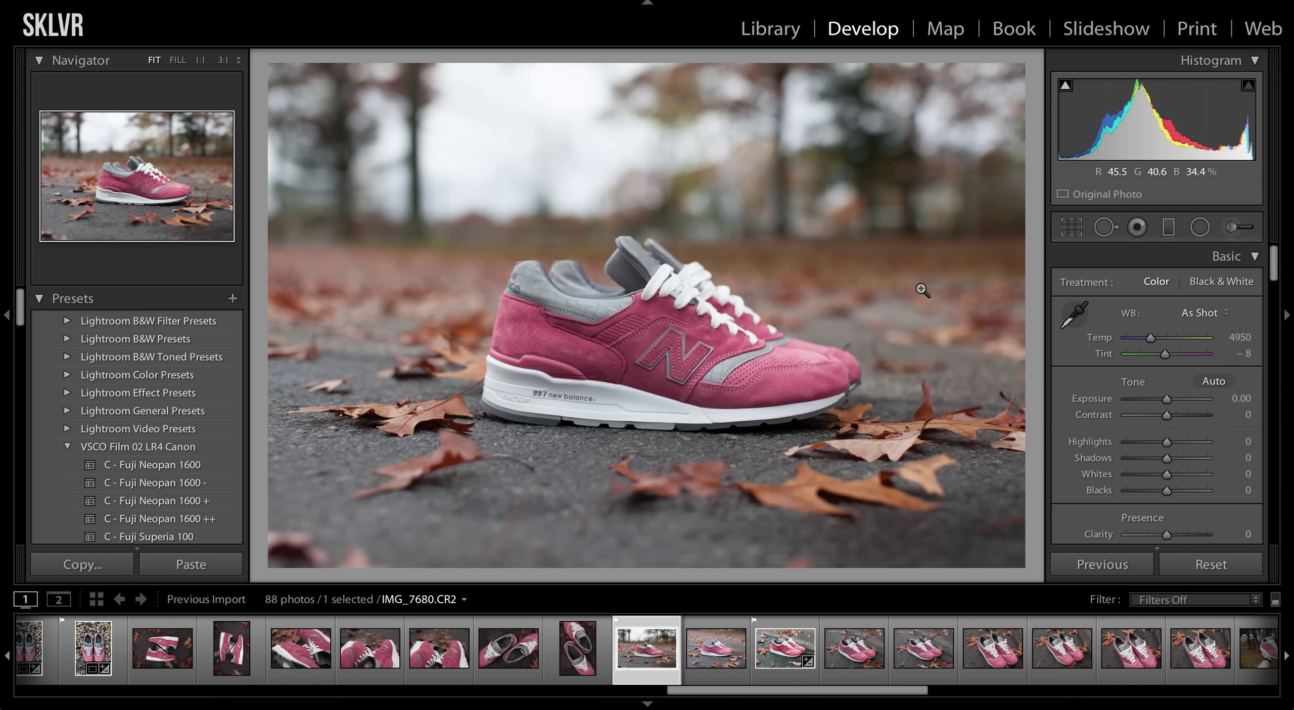
scroll(1165, 434, "down", 15)
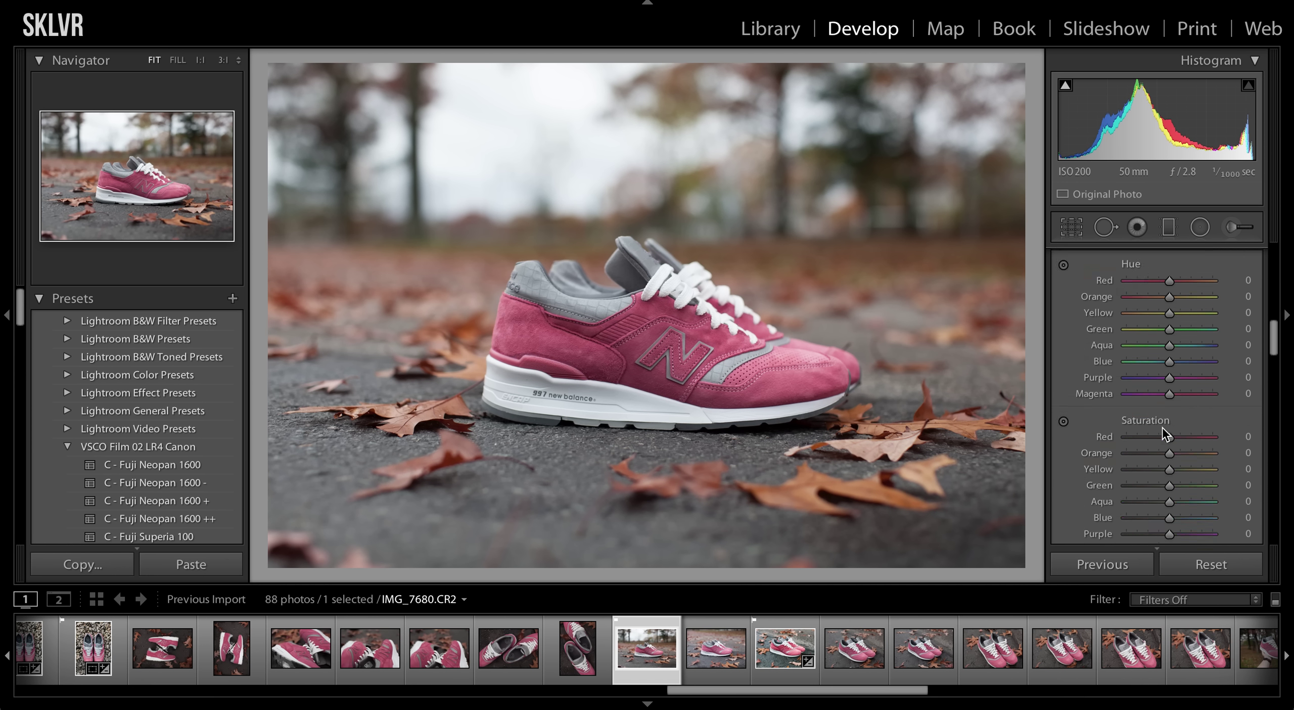
scroll(1172, 404, "down", 3)
scroll(1182, 385, "up", 1)
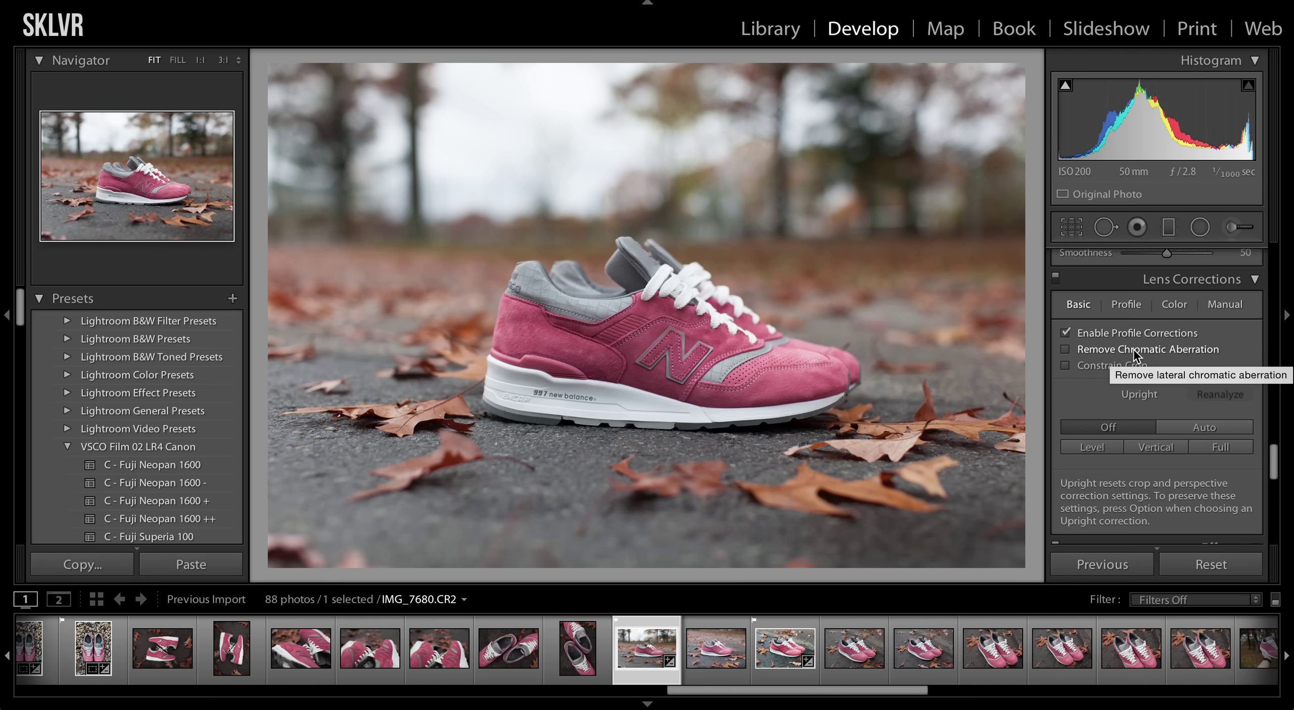
left_click(1134, 354)
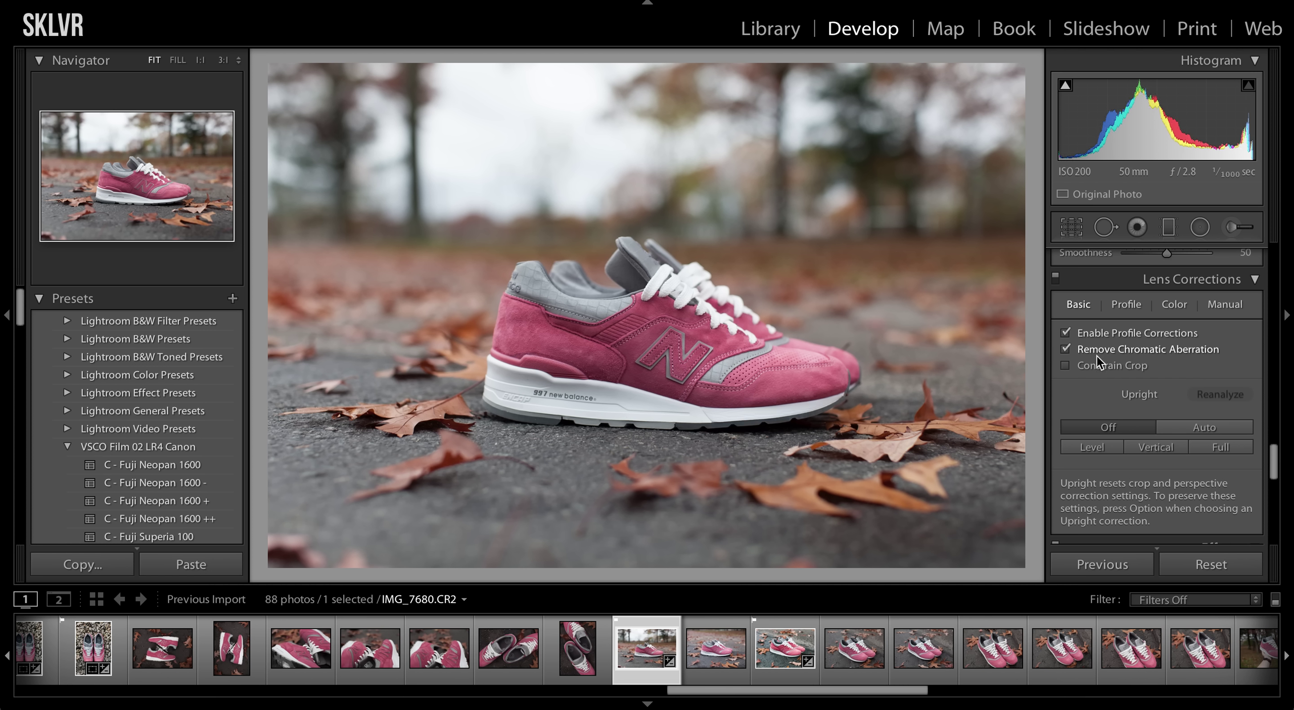
Inspect the shoe's details at 1:1 magnification and review the lens profile applied to the photo
left_click(626, 320)
left_click_drag(783, 437, 618, 296)
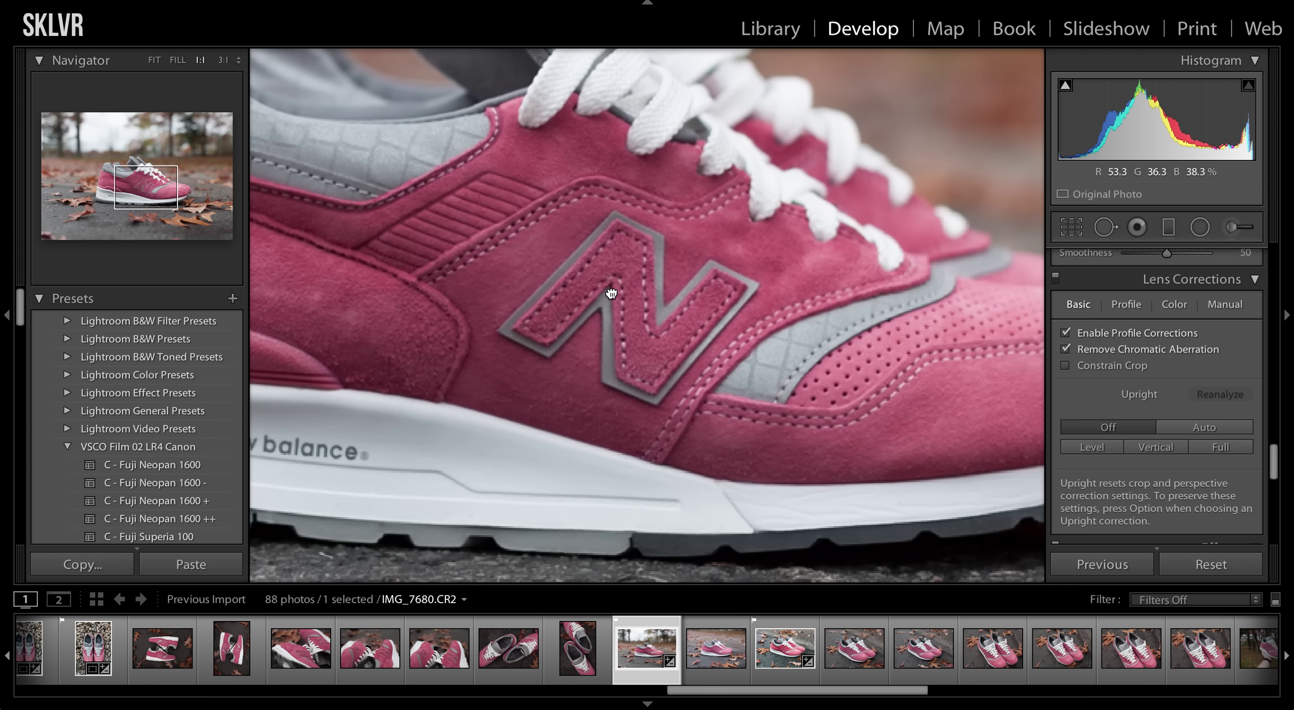
left_click_drag(817, 317, 548, 289)
left_click(835, 322)
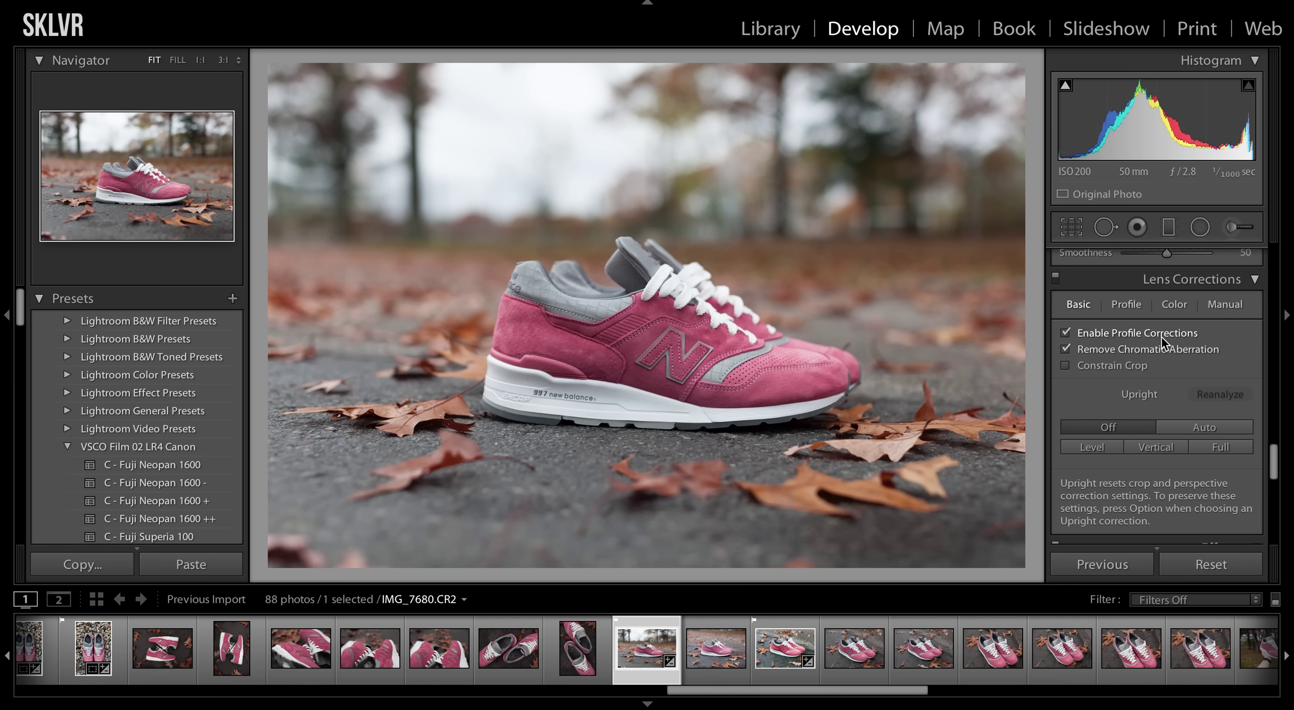
scroll(1160, 335, "down", 1)
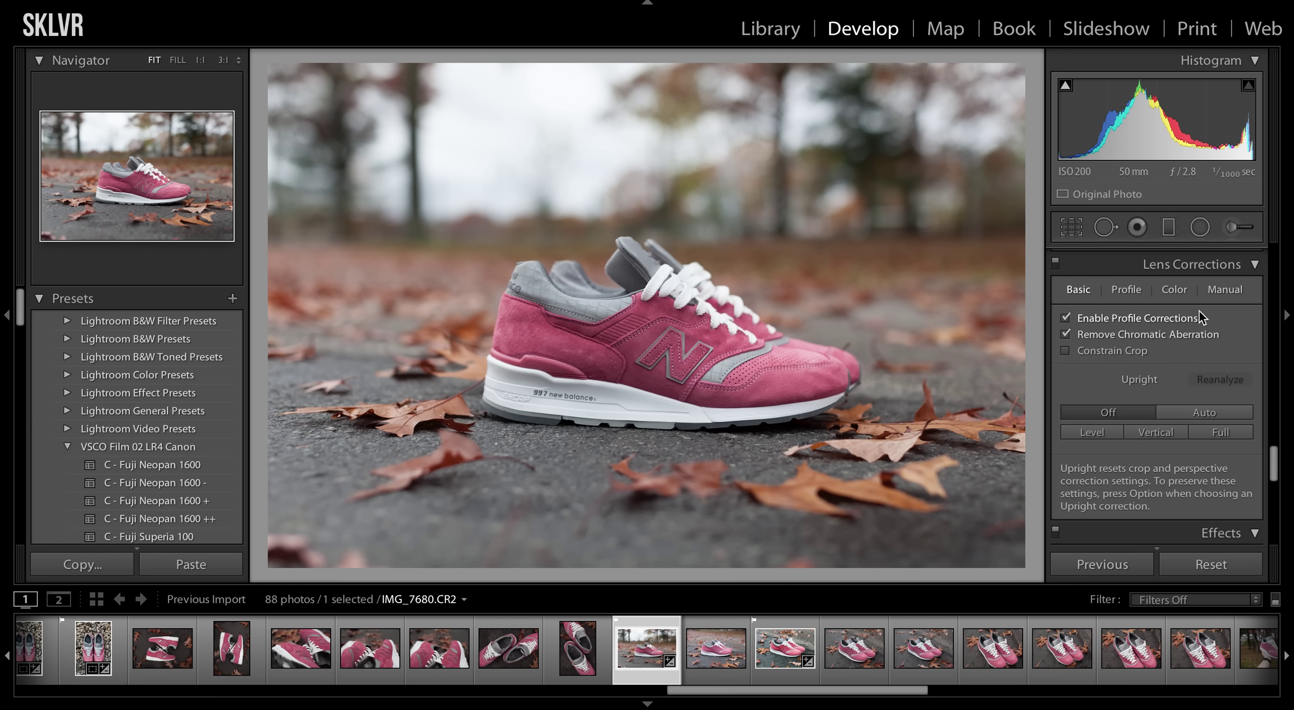
left_click(1126, 290)
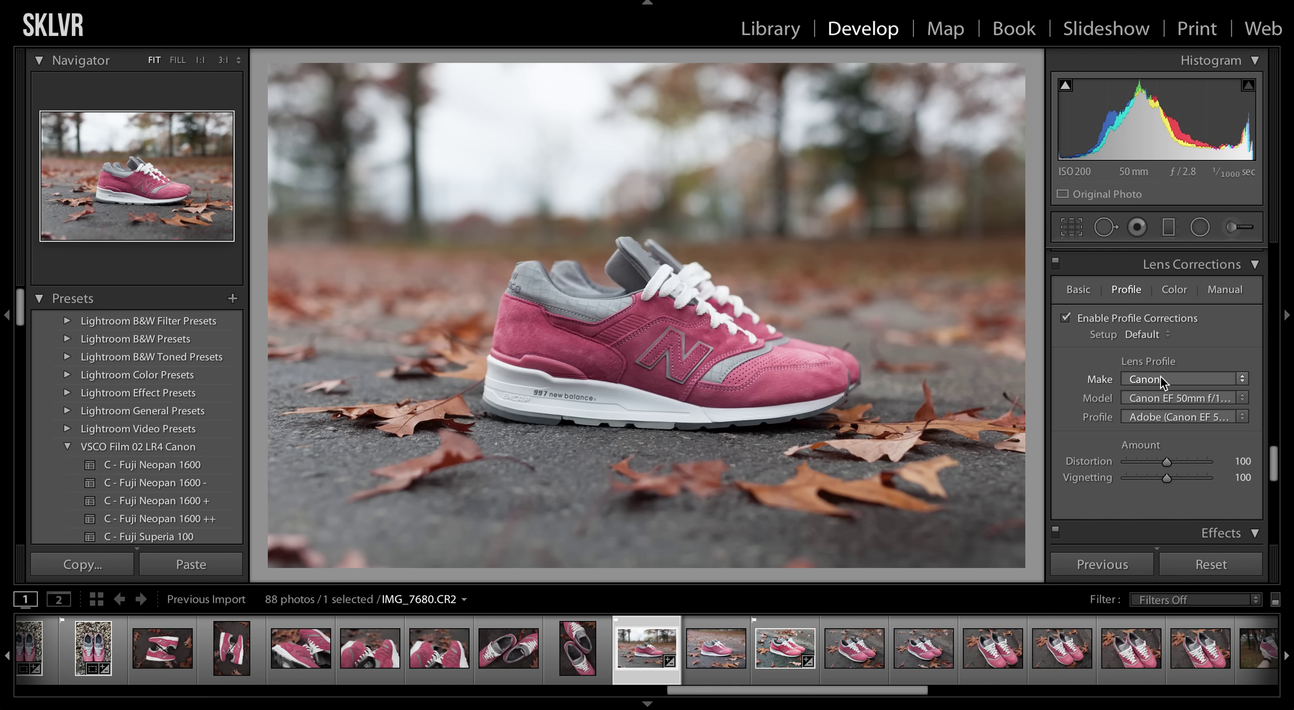
left_click(1079, 292)
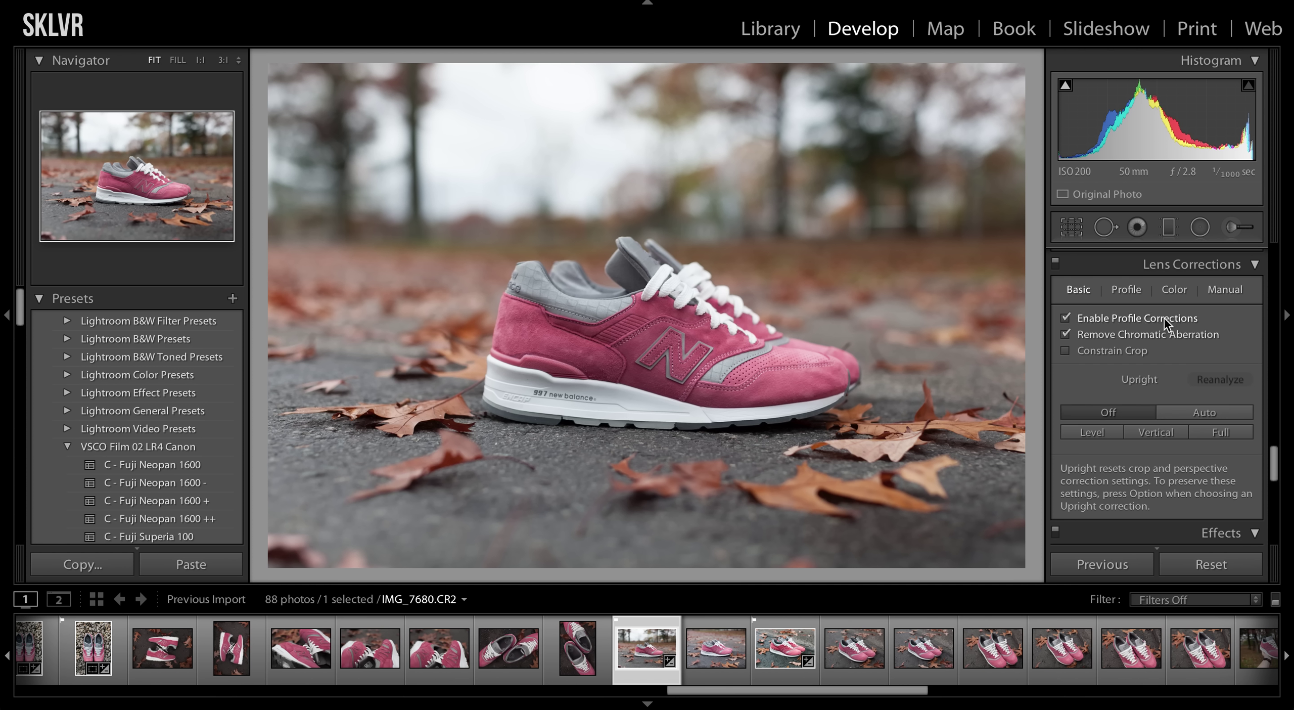
Sample a neutral from the shoe's white midsole for white balance and adjust the Temp to 5250
scroll(1164, 318, "up", 10)
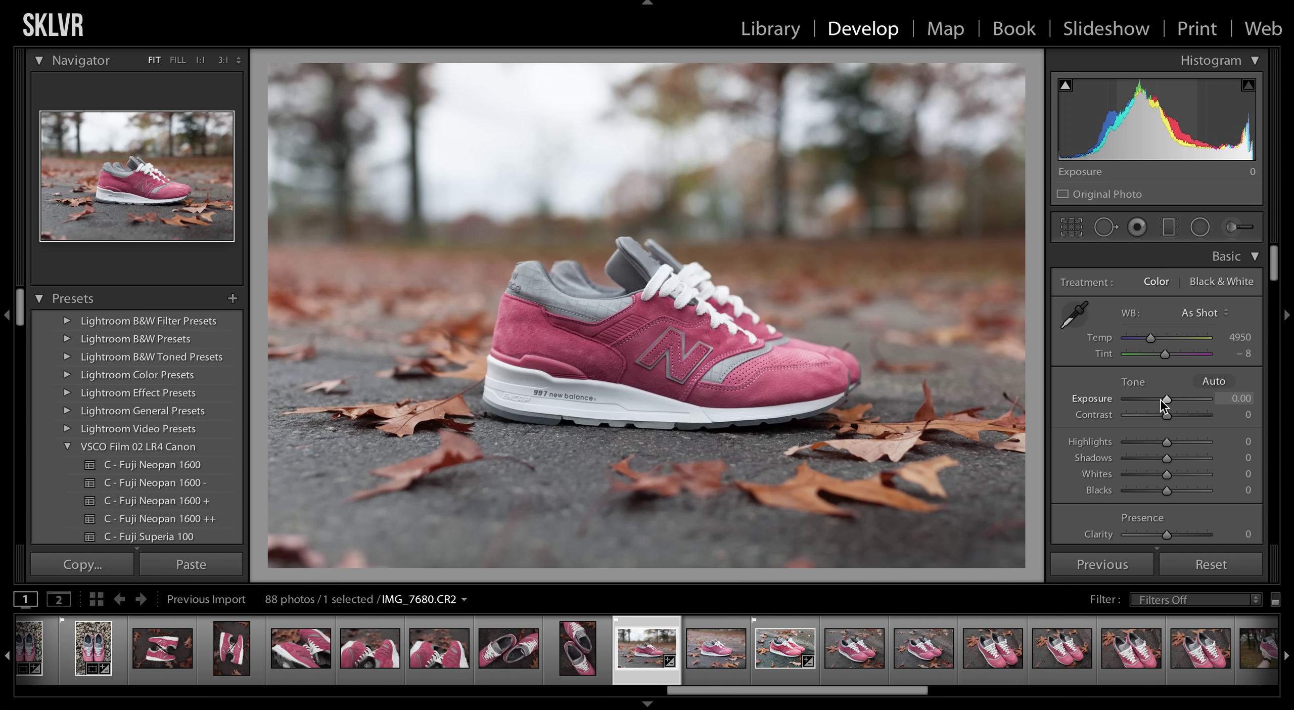
left_click_drag(1219, 400, 1215, 400)
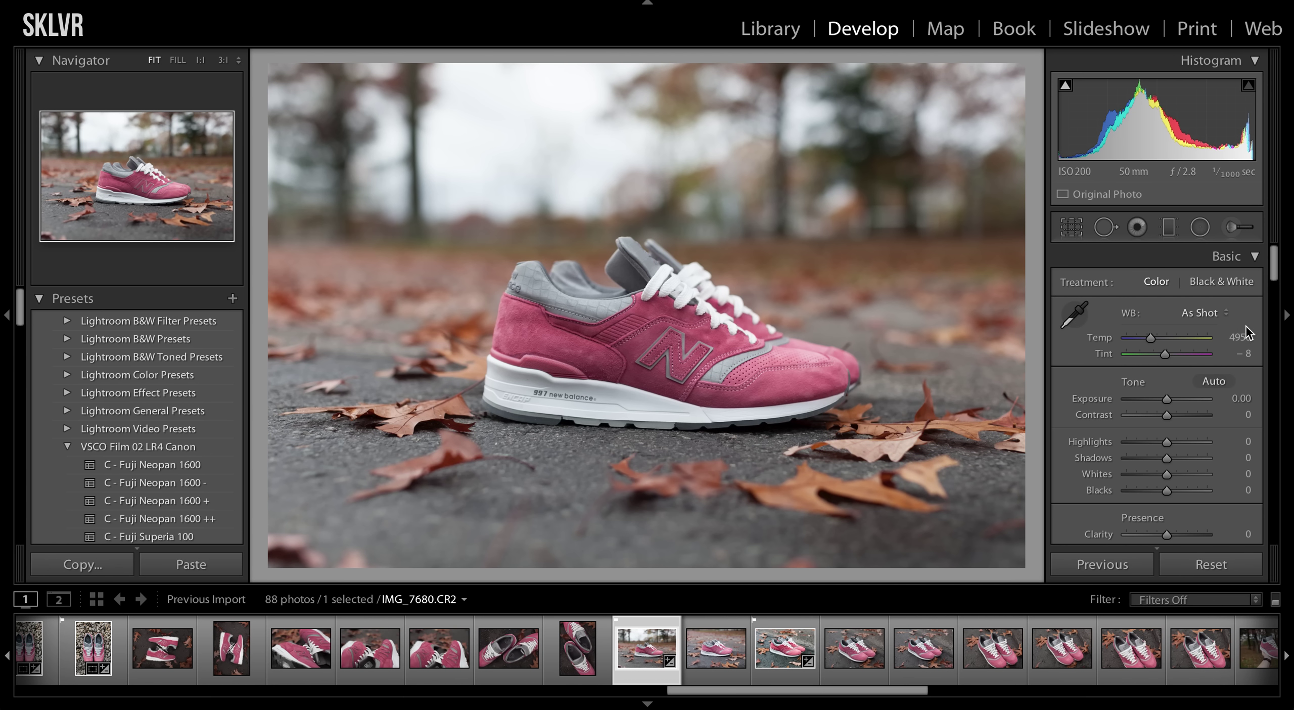
left_click(1080, 321)
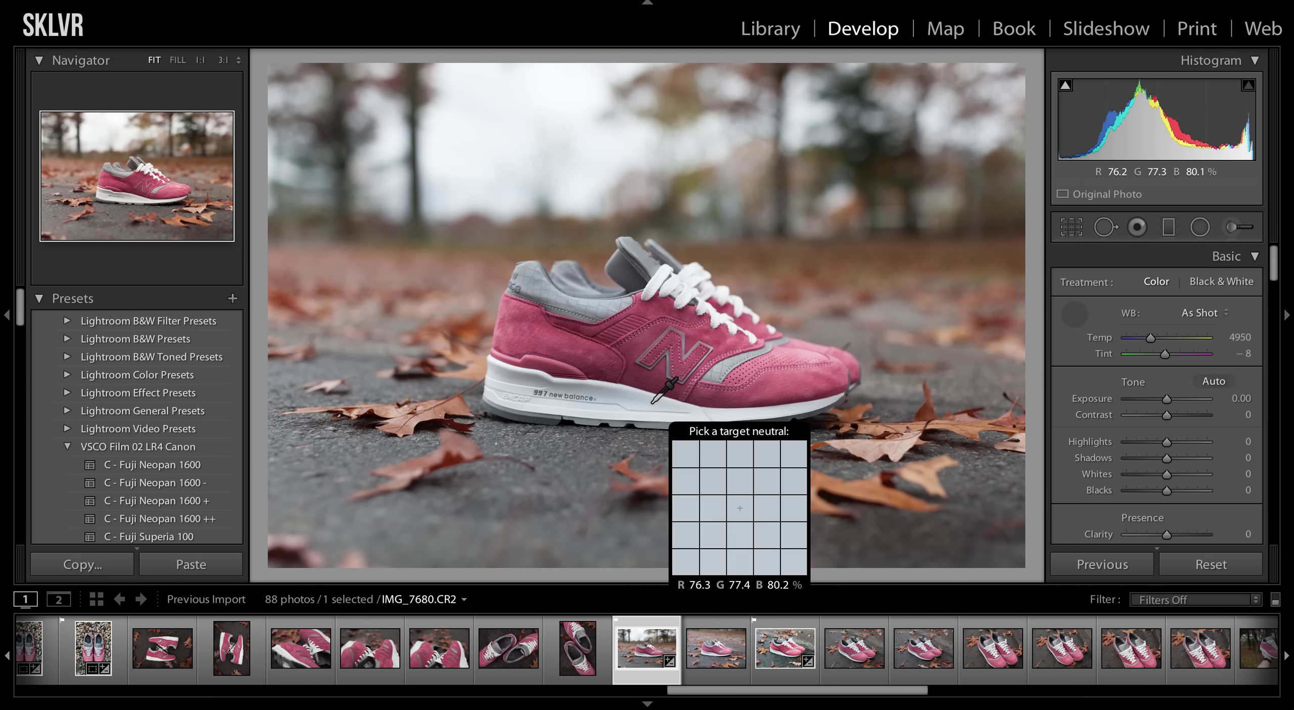
left_click(612, 408)
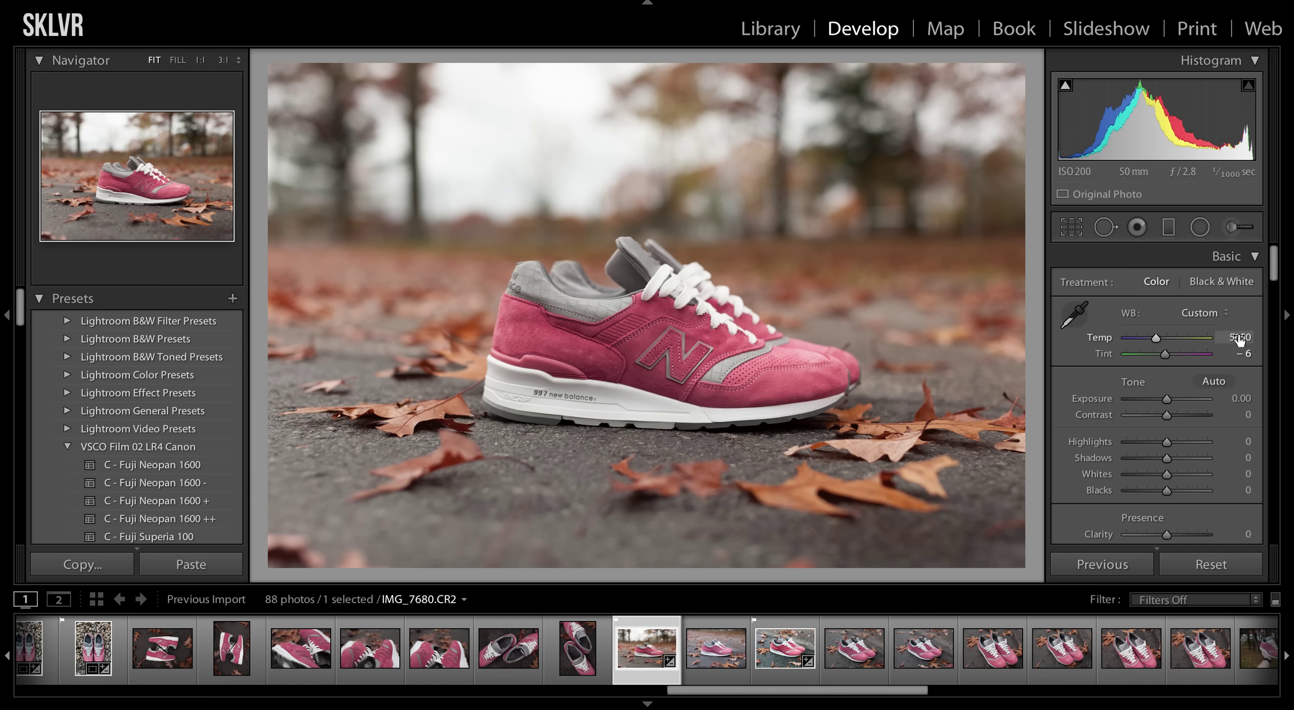
left_click_drag(1238, 340, 1223, 340)
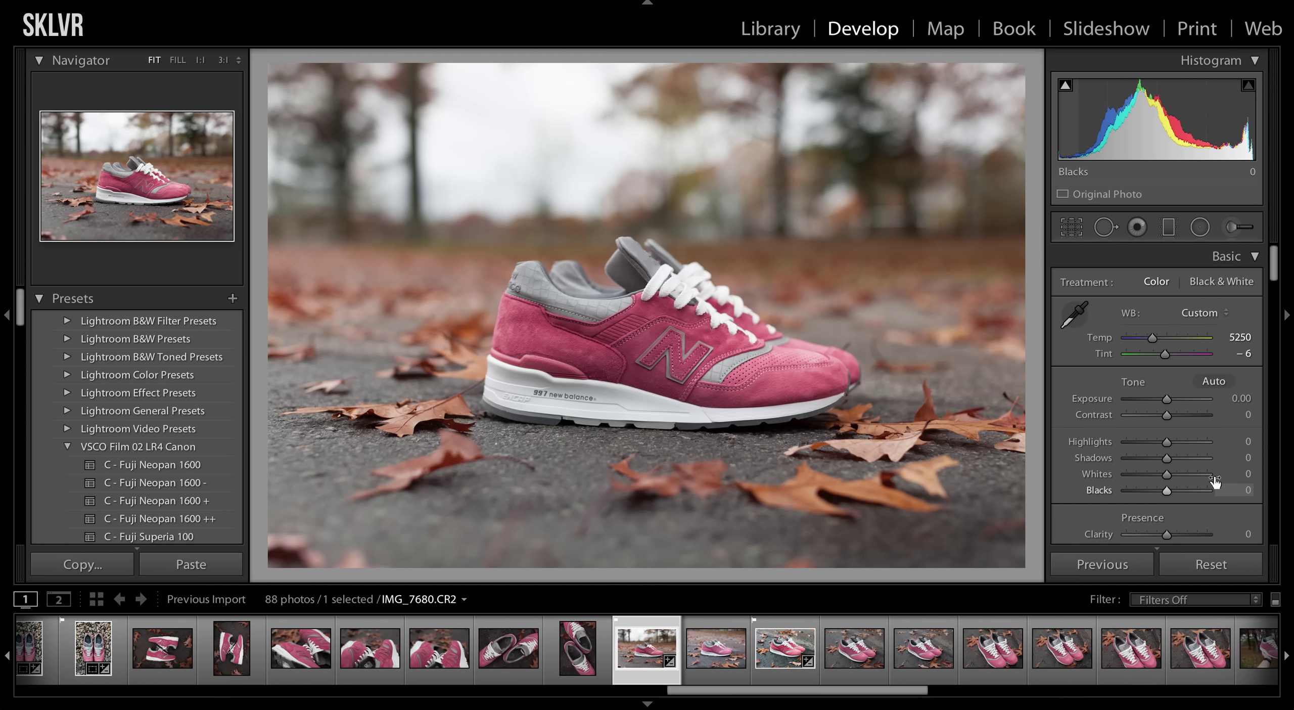
Browse the VSCO Film 02 LR4 Canon presets and apply C - Fuji Superia 100 to the photo
scroll(134, 495, "down", 3)
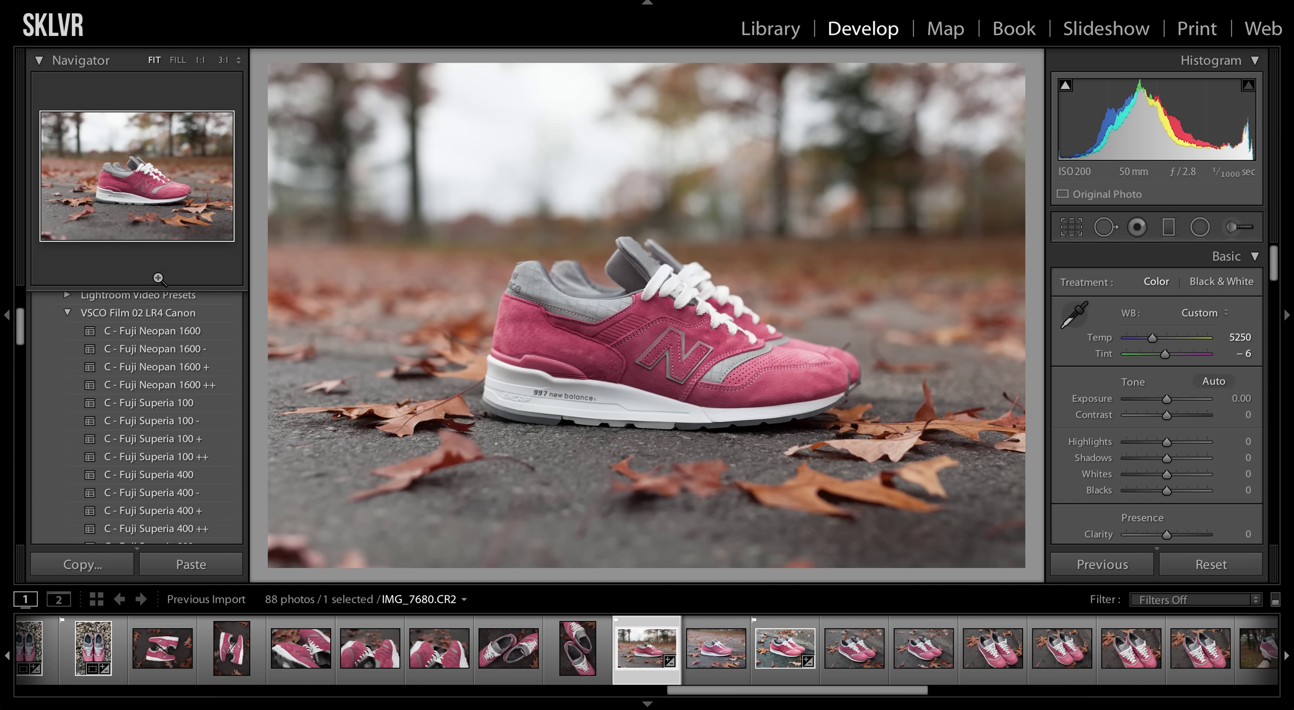
scroll(167, 495, "down", 2)
scroll(172, 493, "down", 3)
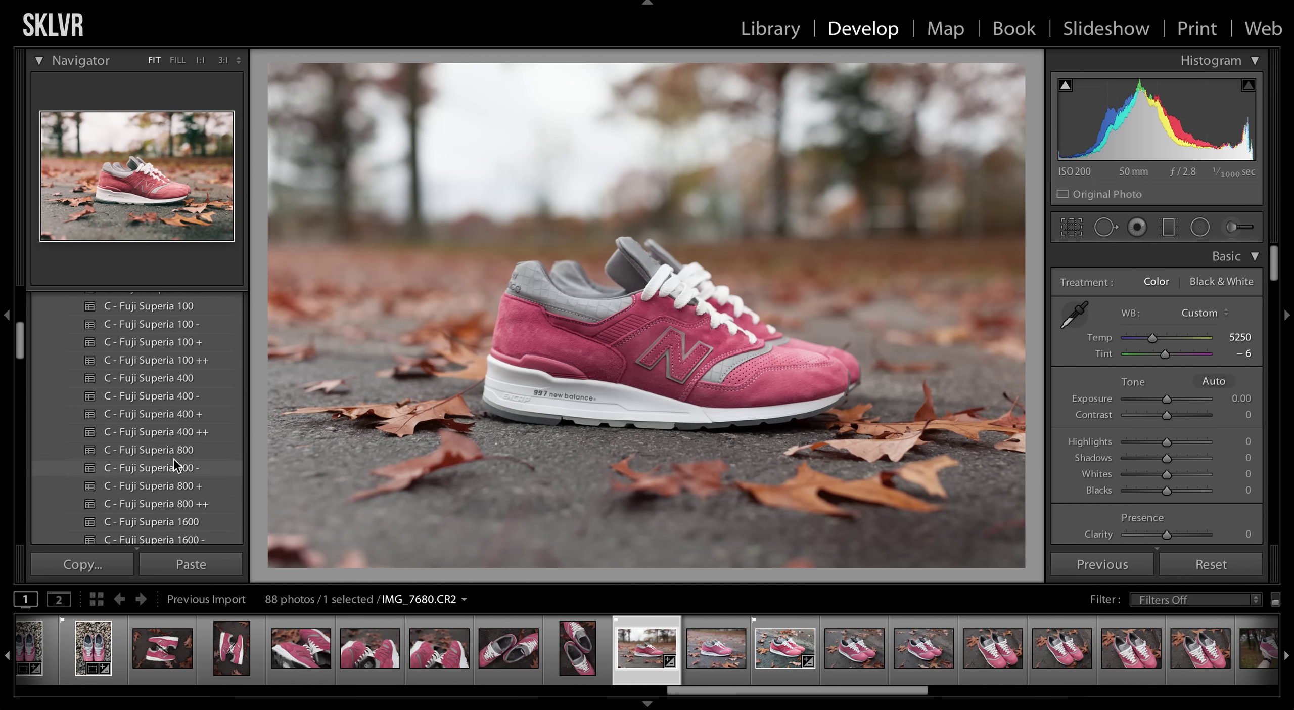
scroll(192, 386, "up", 4)
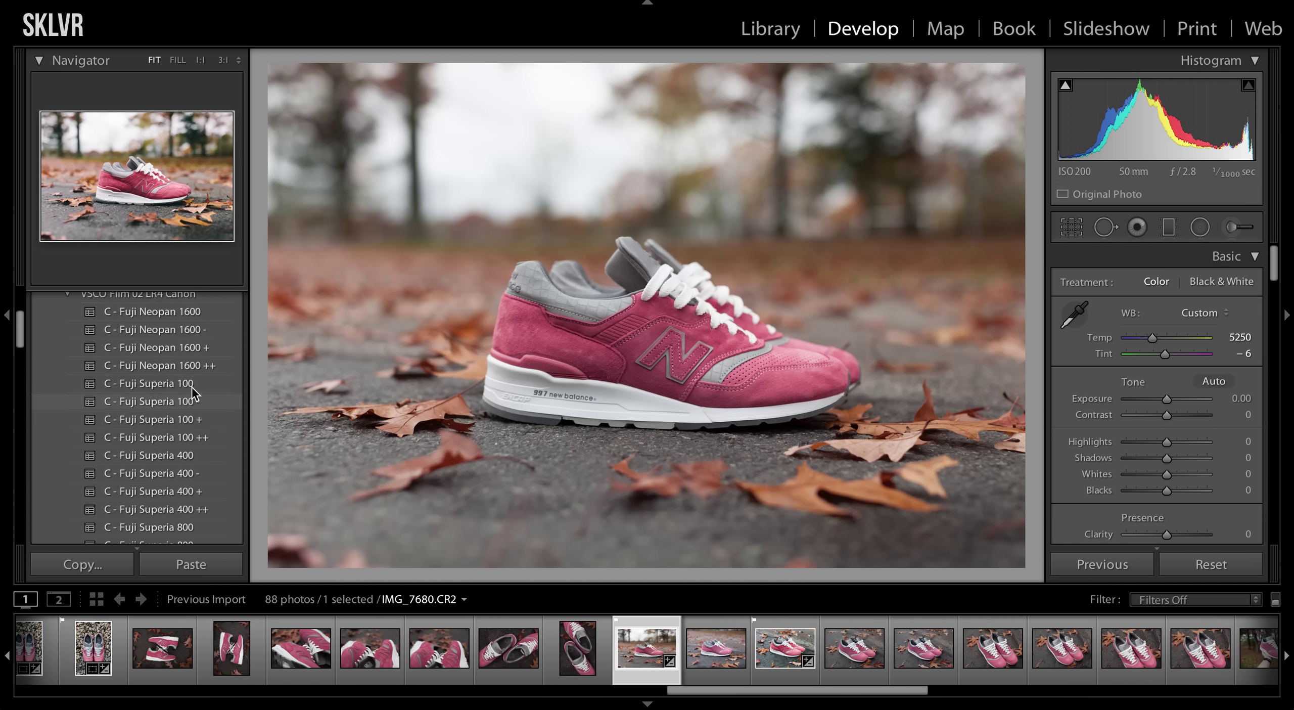
scroll(192, 386, "up", 2)
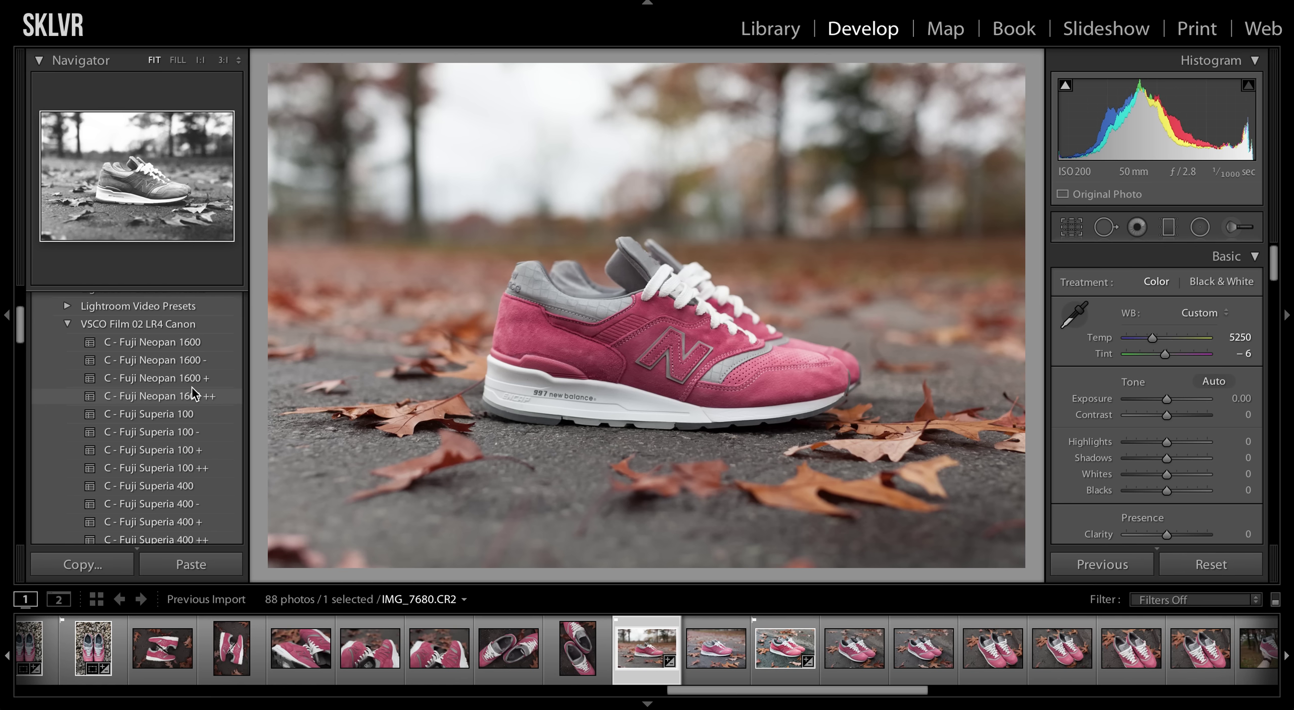
scroll(192, 389, "down", 1)
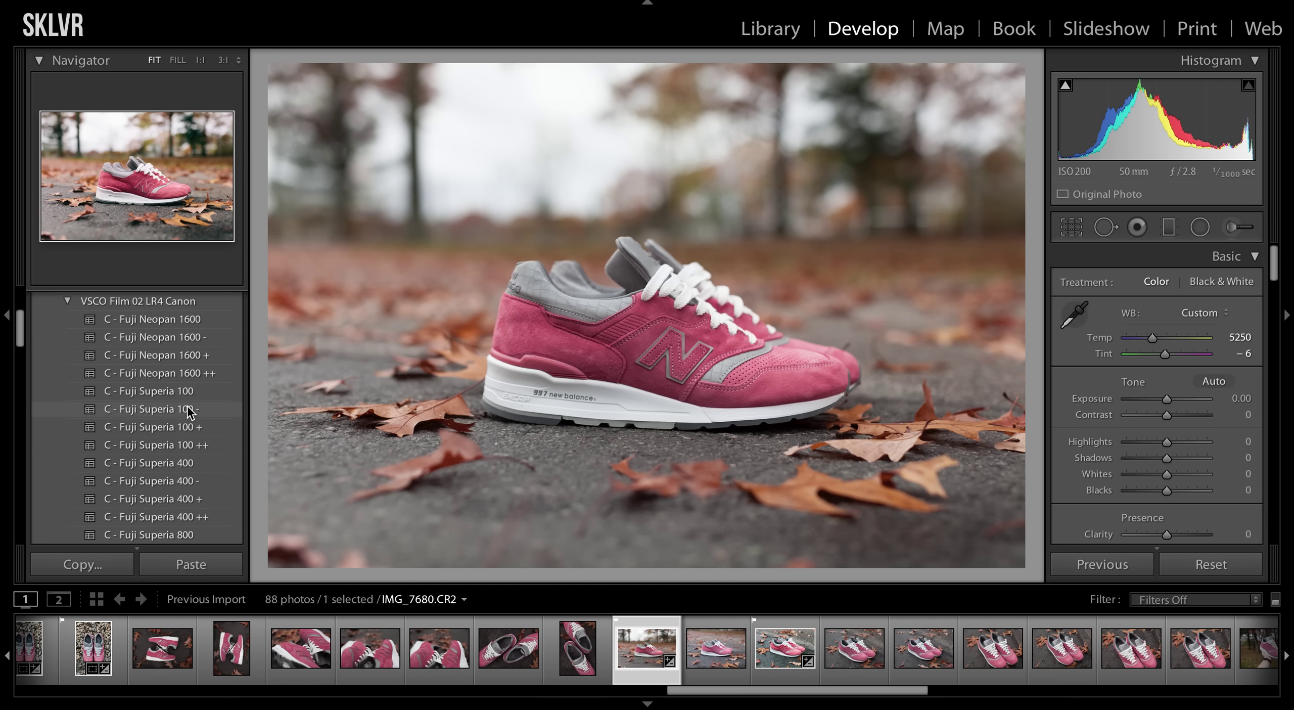
left_click(191, 393)
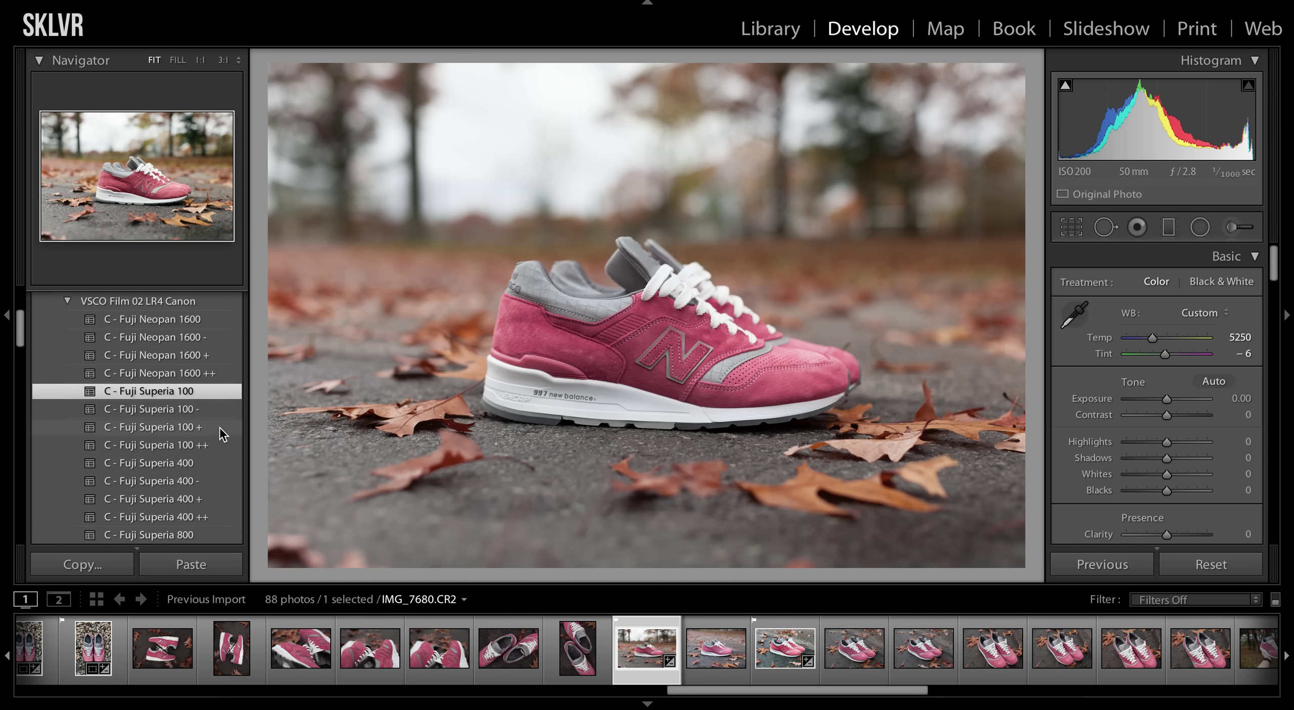
Try the C - Fuji Superia 400 and C - Fuji Superia 800 + presets, and settle on C - Fuji Superia 800
scroll(176, 469, "down", 3)
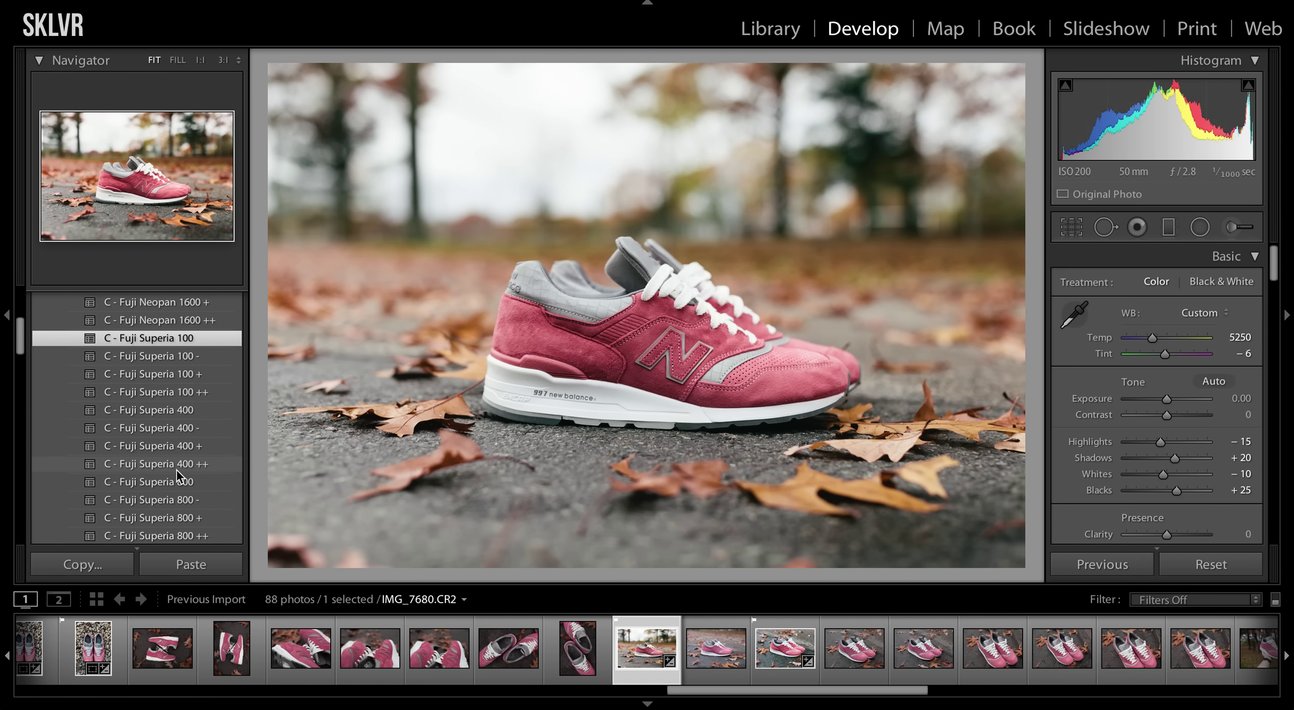
left_click(183, 411)
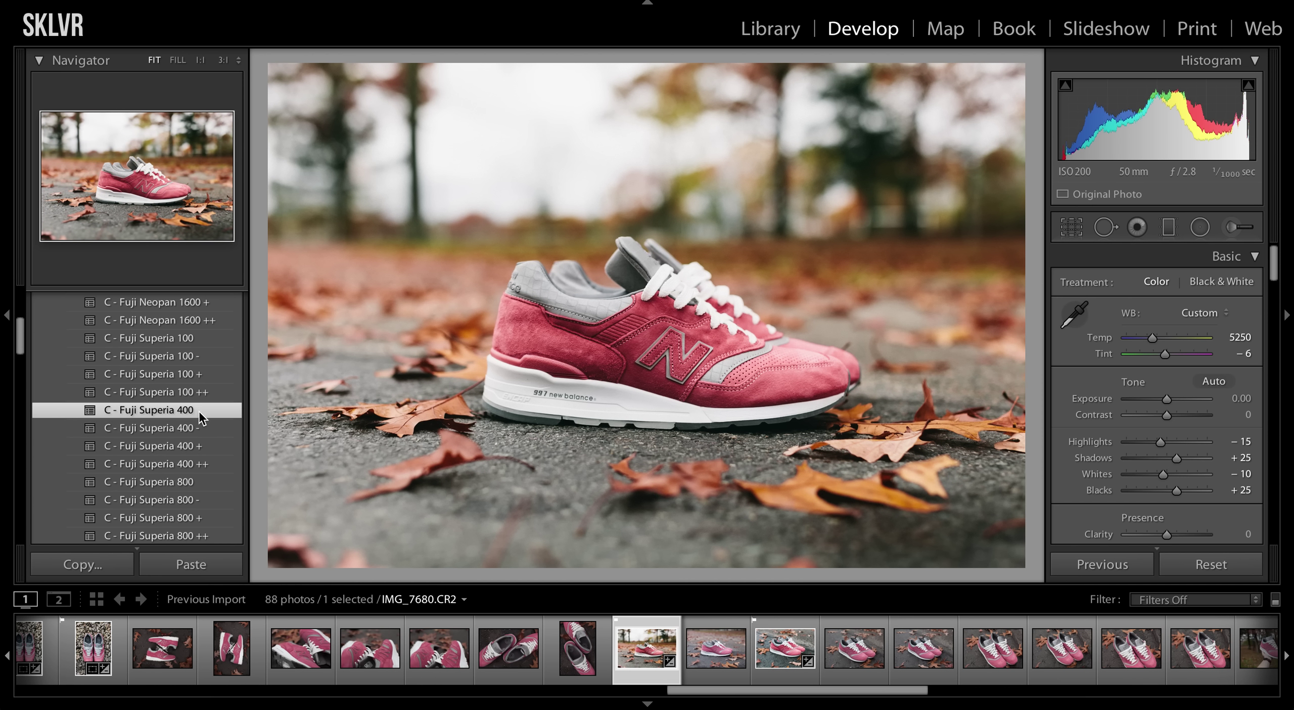
scroll(188, 487, "down", 3)
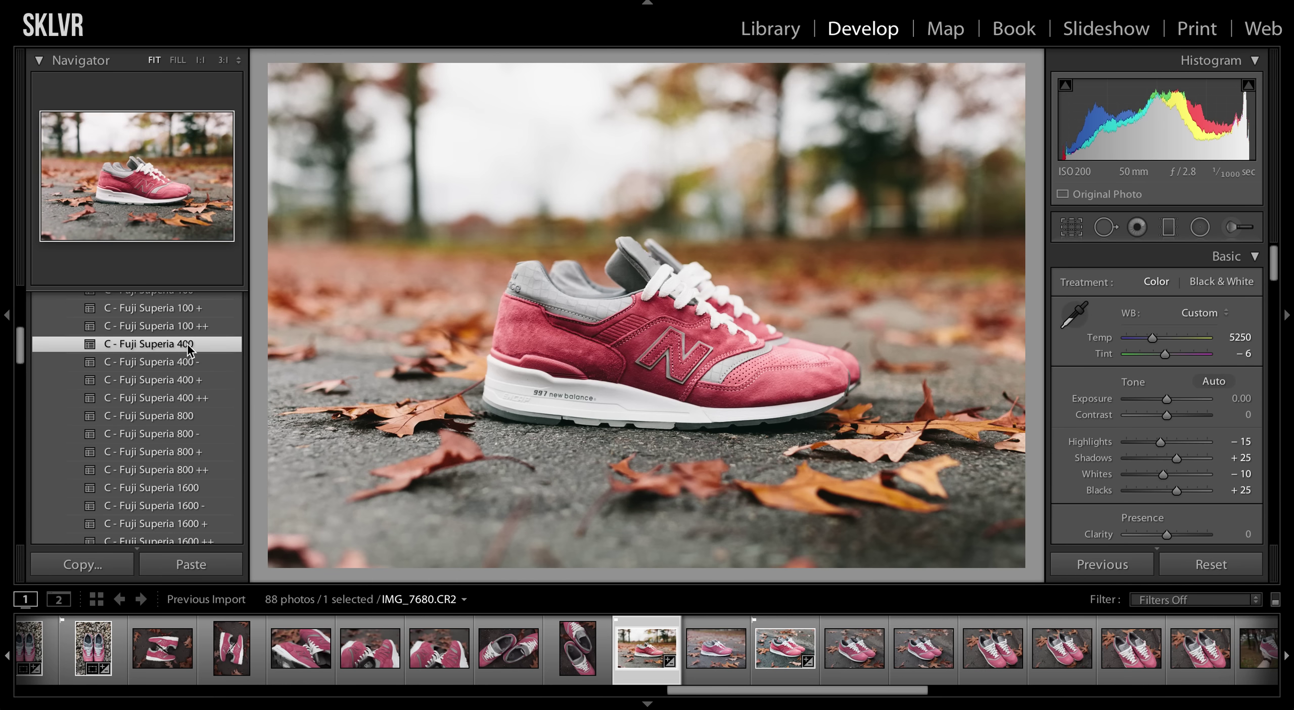
left_click(204, 420)
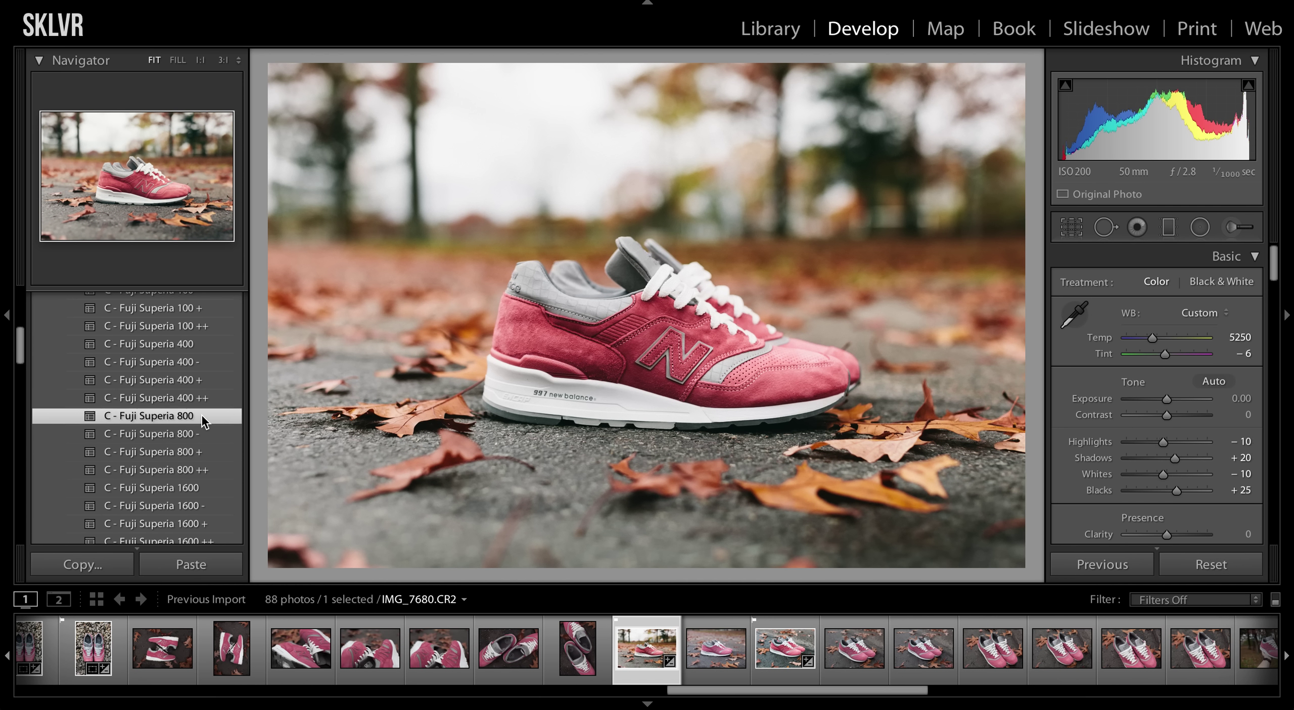
left_click(201, 448)
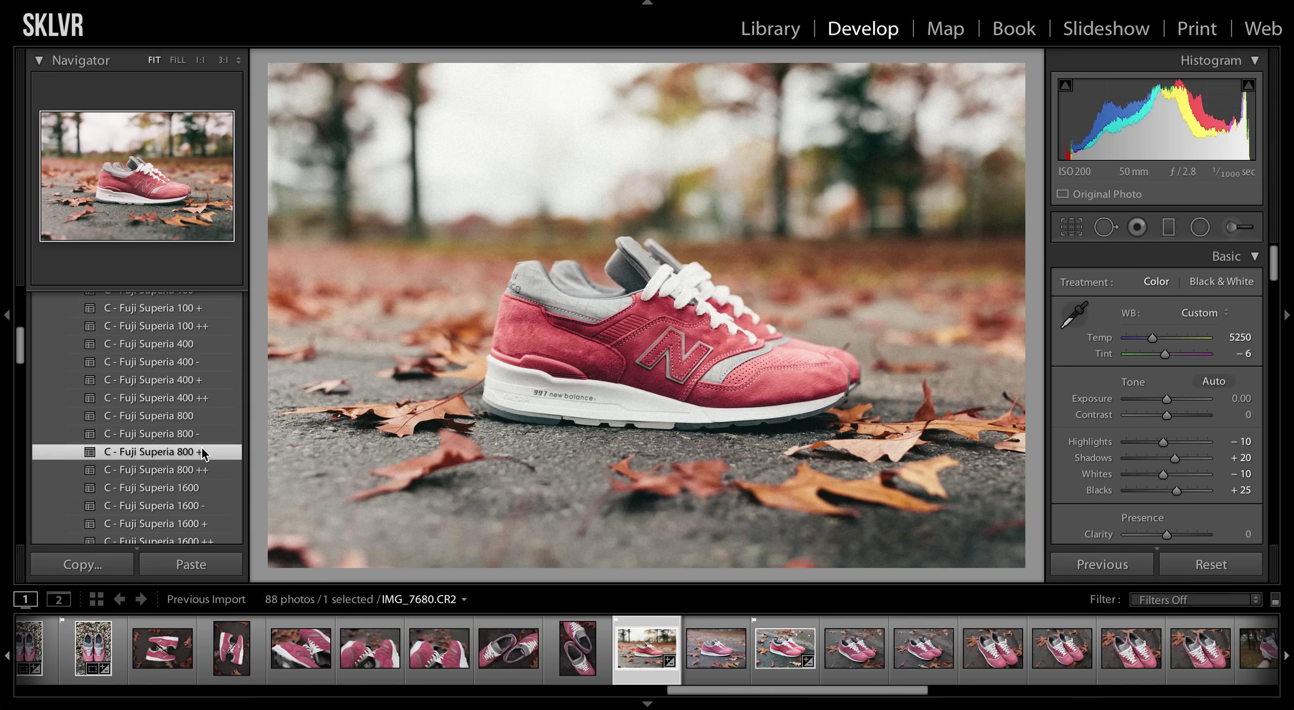
left_click(201, 417)
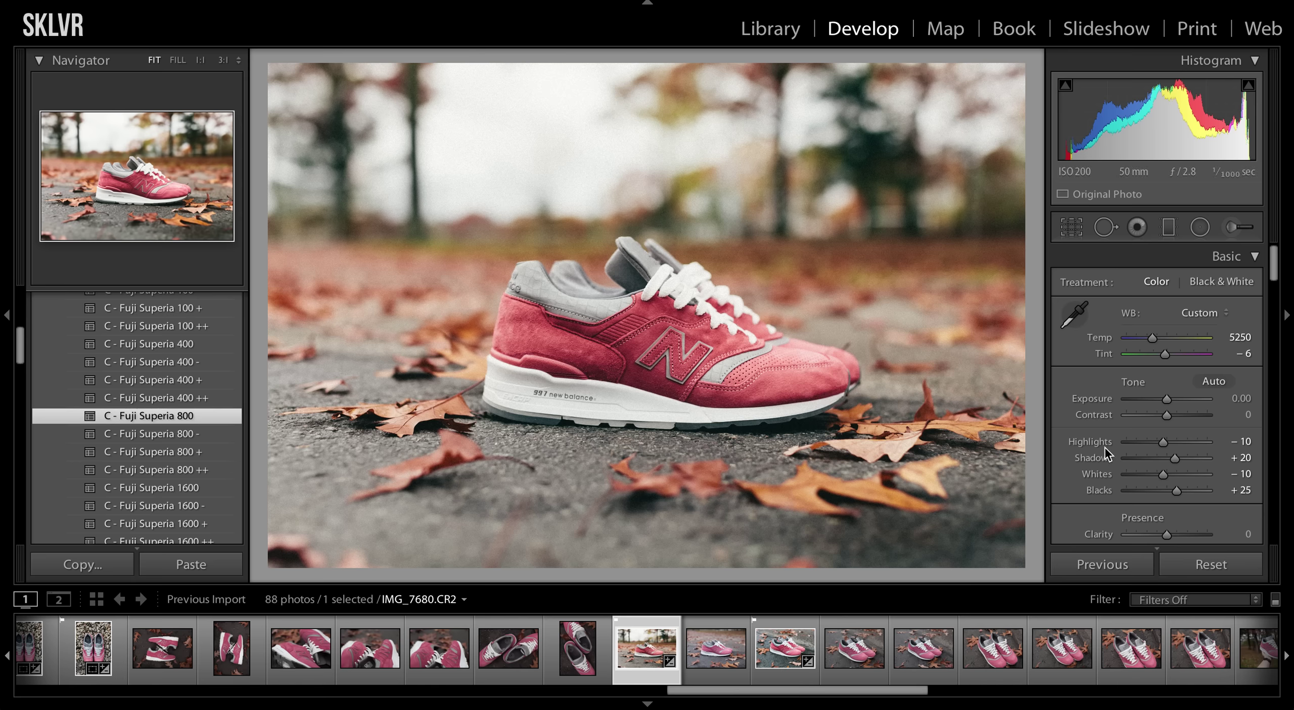
Check the photo's camera calibration and grain settings and inspect the shoe's logo and stitching at 1:1
scroll(1181, 454, "down", 15)
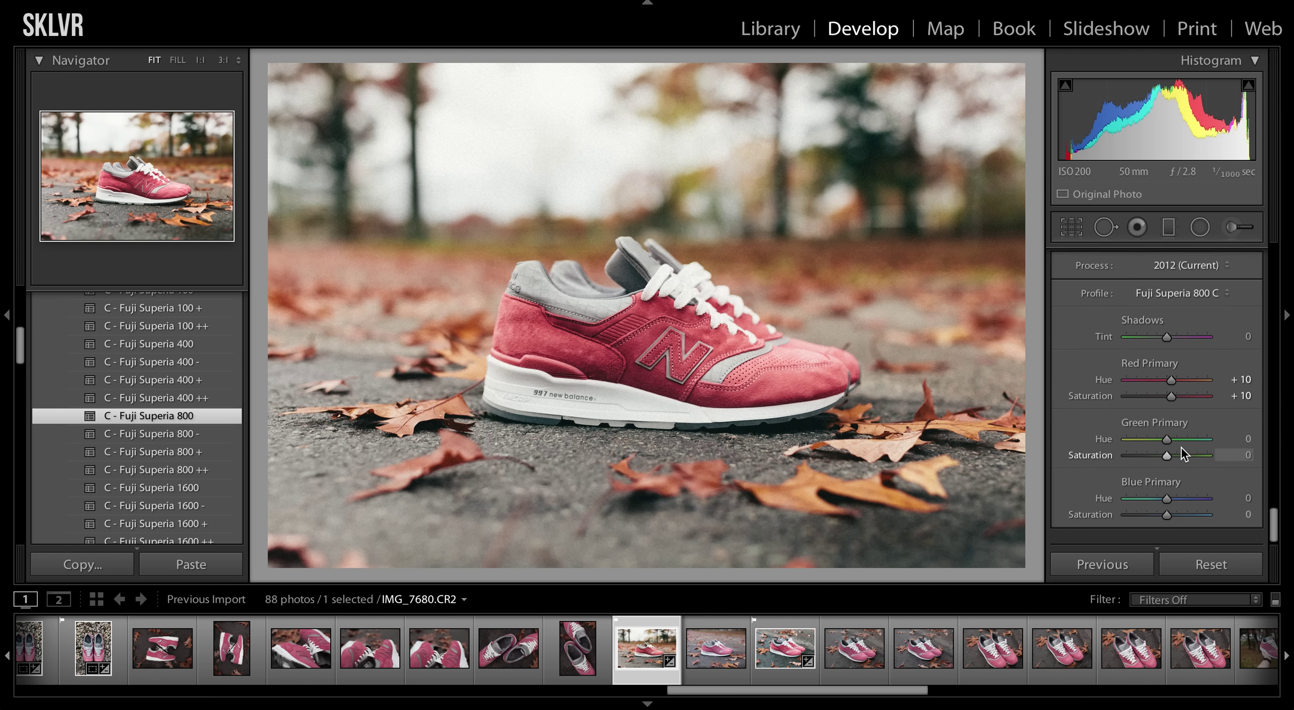
scroll(1181, 453, "up", 3)
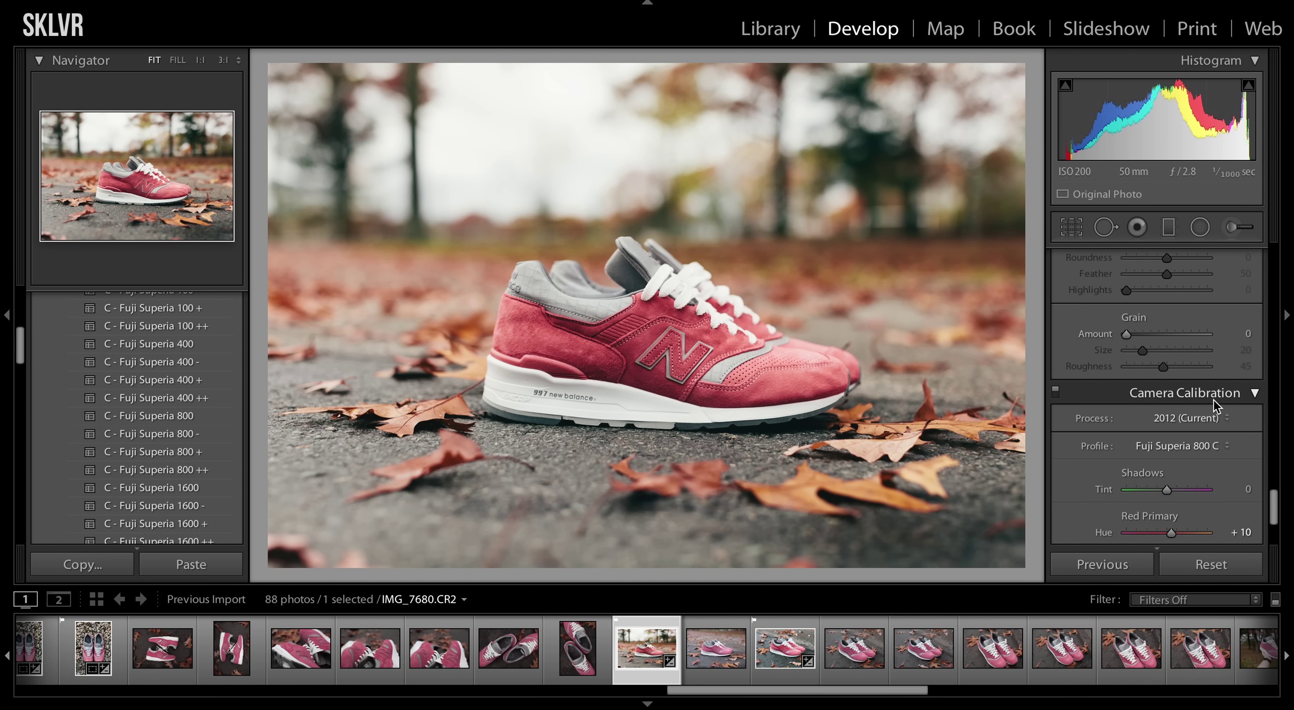
left_click(720, 359)
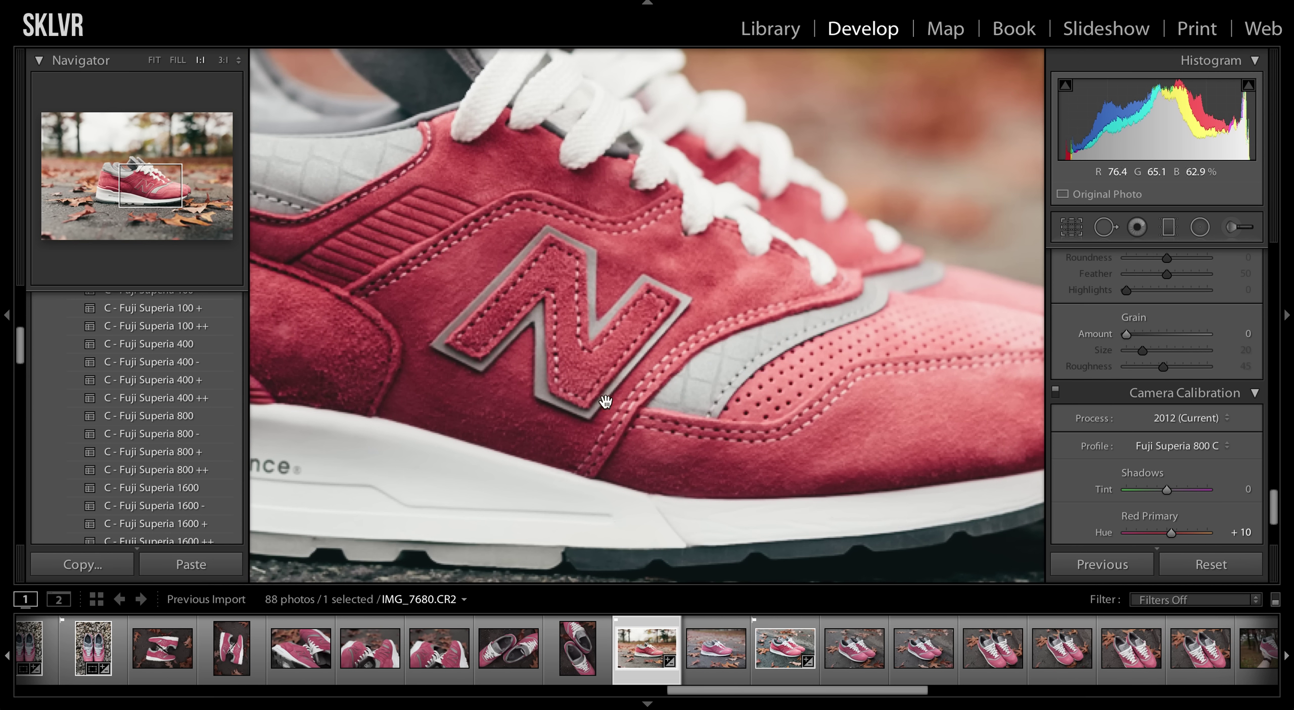
left_click(497, 394)
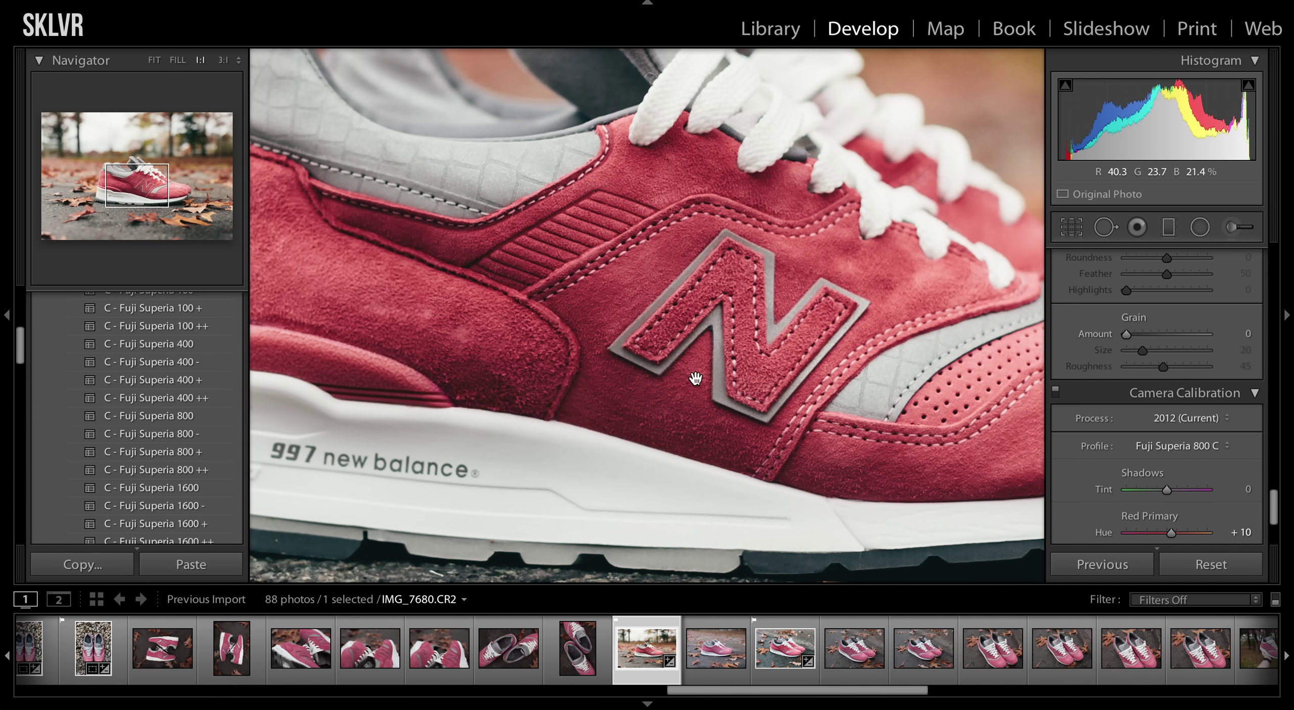
Try post-crop vignetting amounts of -5, -10 and -8, and settle on -5
scroll(1197, 418, "up", 3)
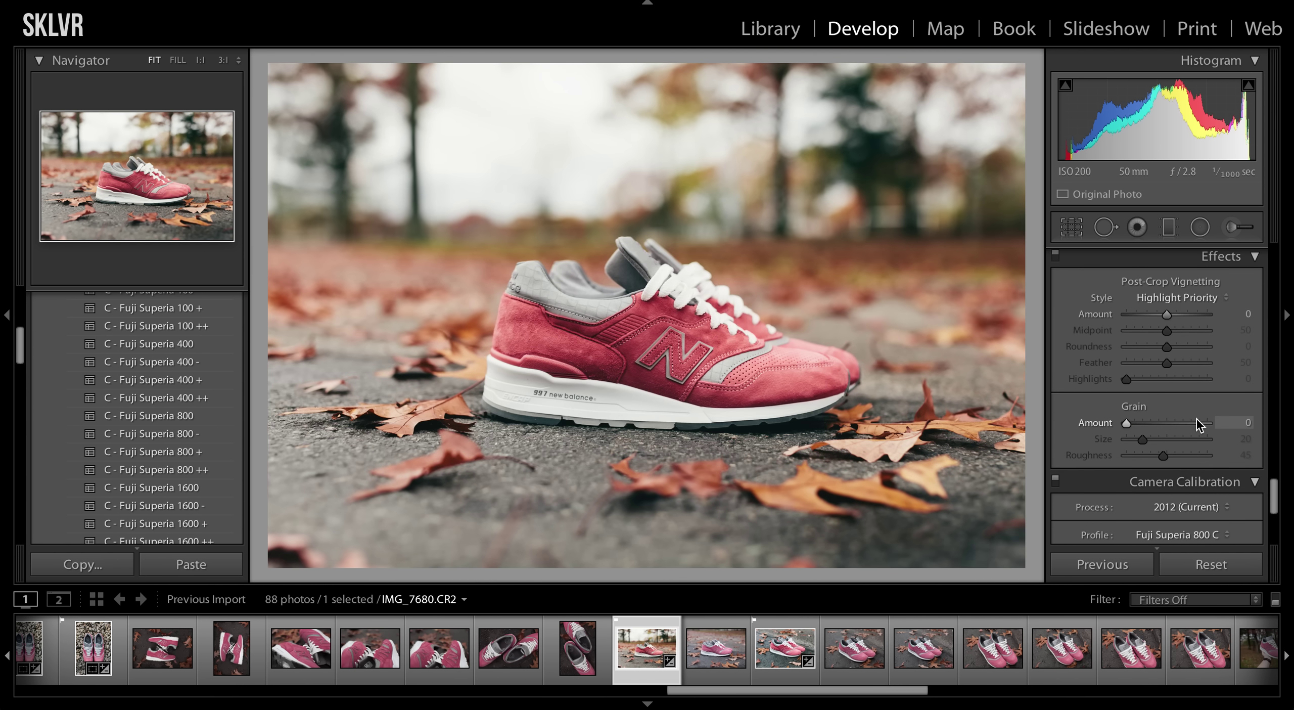
left_click(1242, 312)
type("-5")
key("Return")
left_click(1244, 313)
type("-10")
key("Return")
left_click(1243, 313)
type("-8")
key("Return")
left_click(1243, 313)
type("-5")
key("Return")
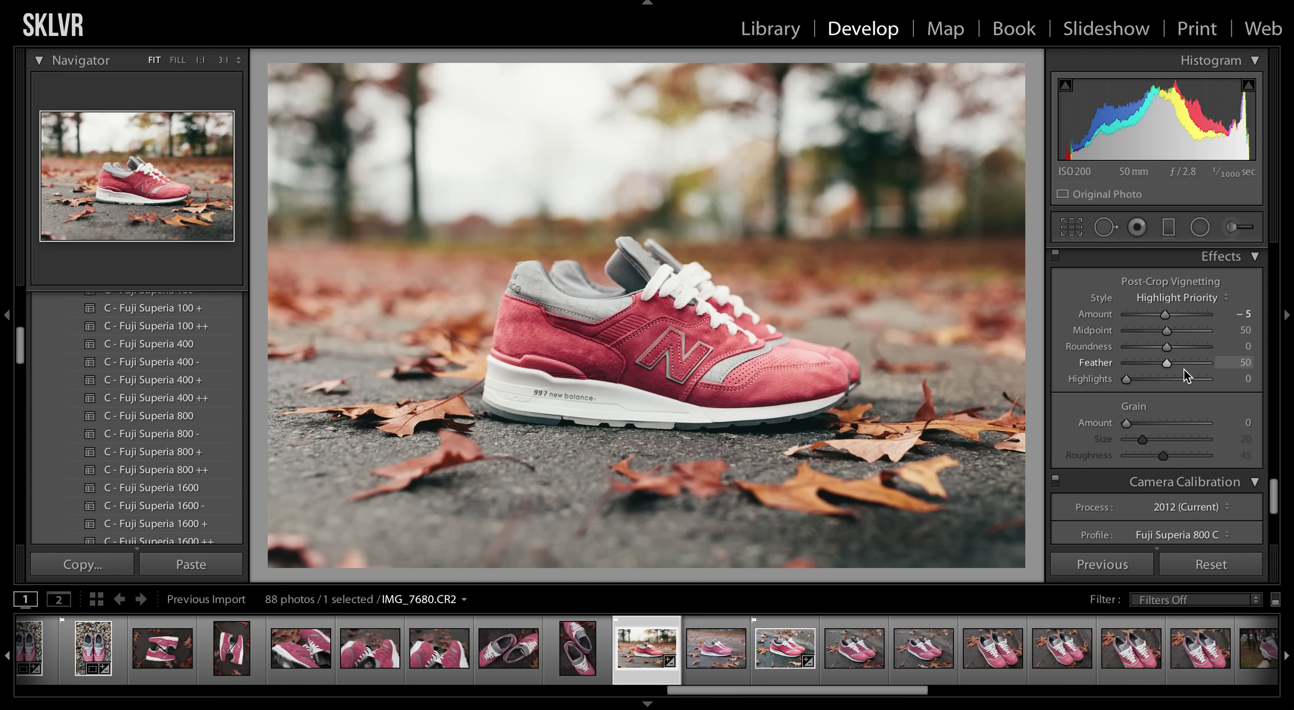
Set the post-crop vignette's midpoint to 66 and compare feather values of 65, 0 and 80, easing it back slightly from 80
left_click_drag(1180, 335, 1178, 366)
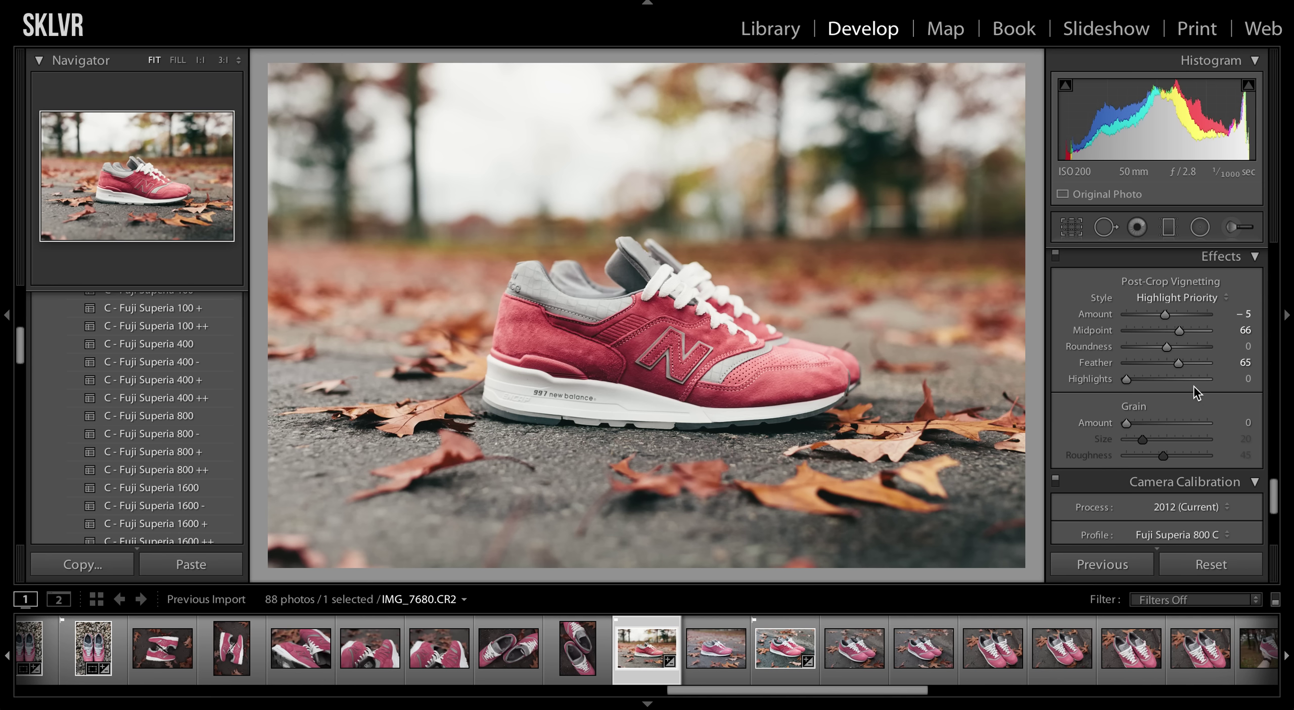
left_click_drag(1178, 363, 1042, 373)
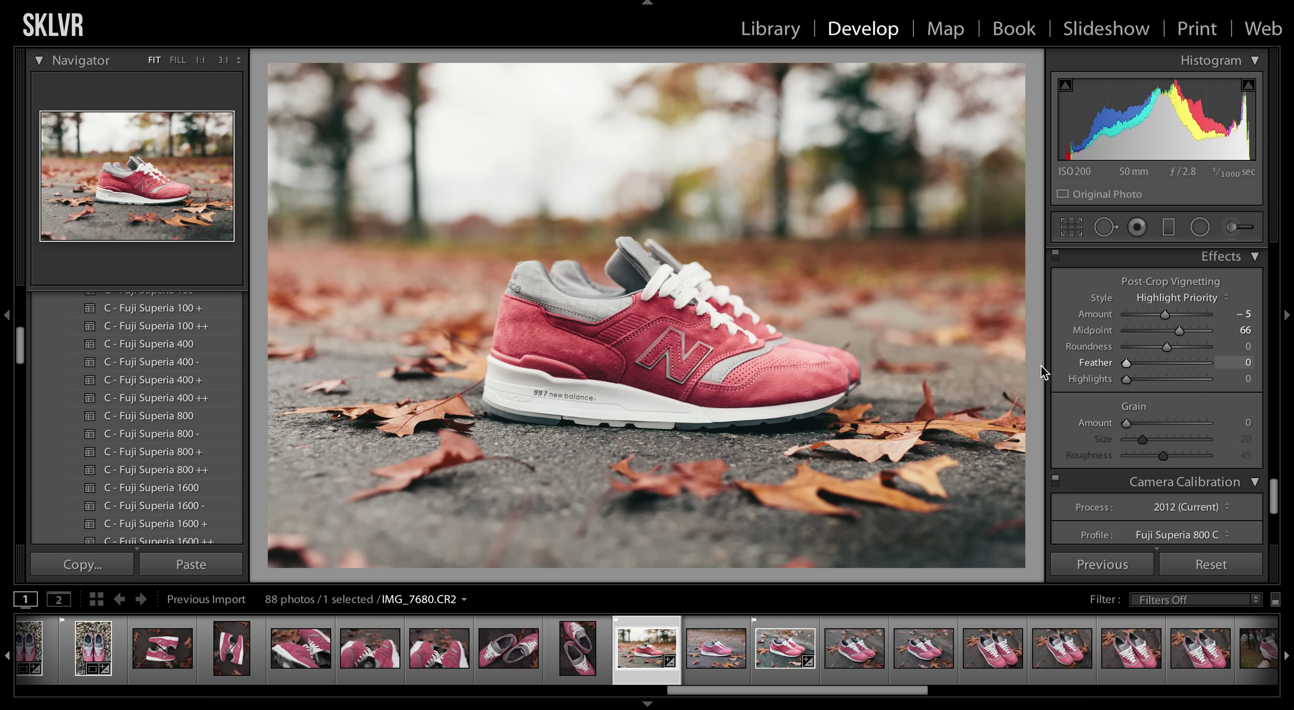
left_click_drag(1126, 363, 1192, 374)
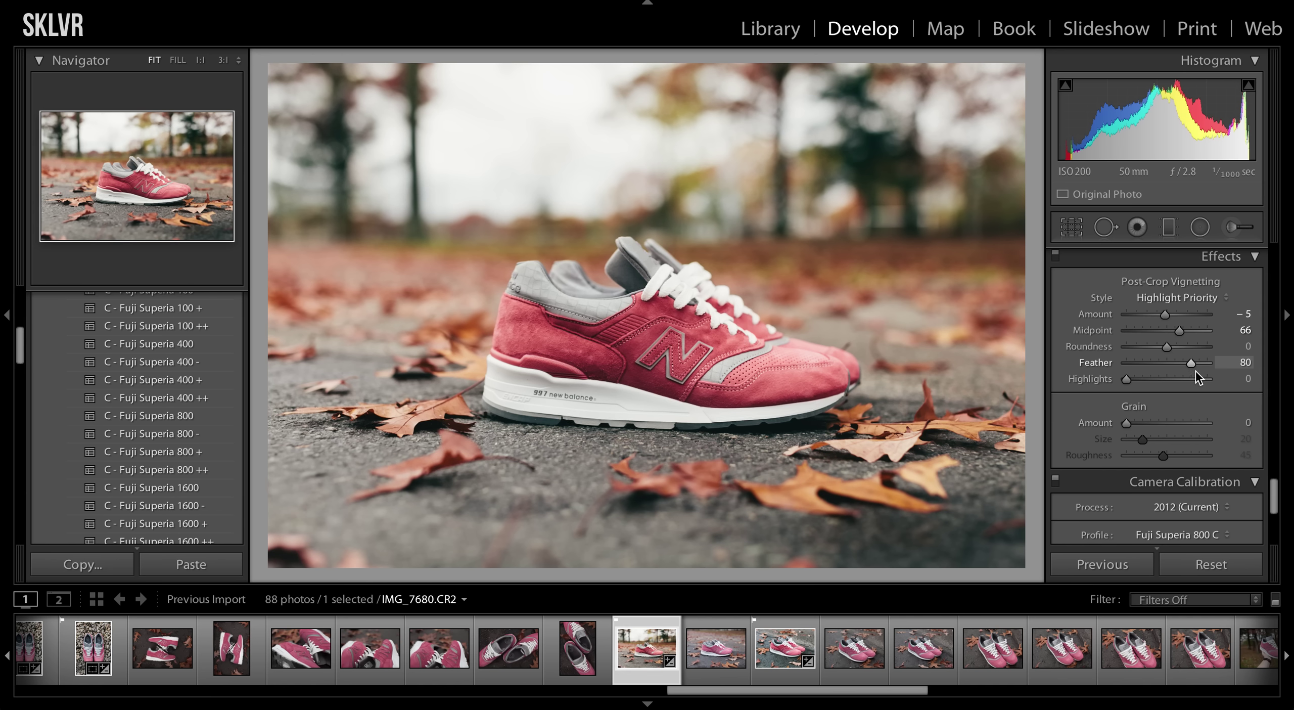
left_click_drag(1191, 364, 1181, 361)
Try brighter highlights up to +44, settle on highlights -3, and lower the whites to -14
scroll(1162, 372, "up", 15)
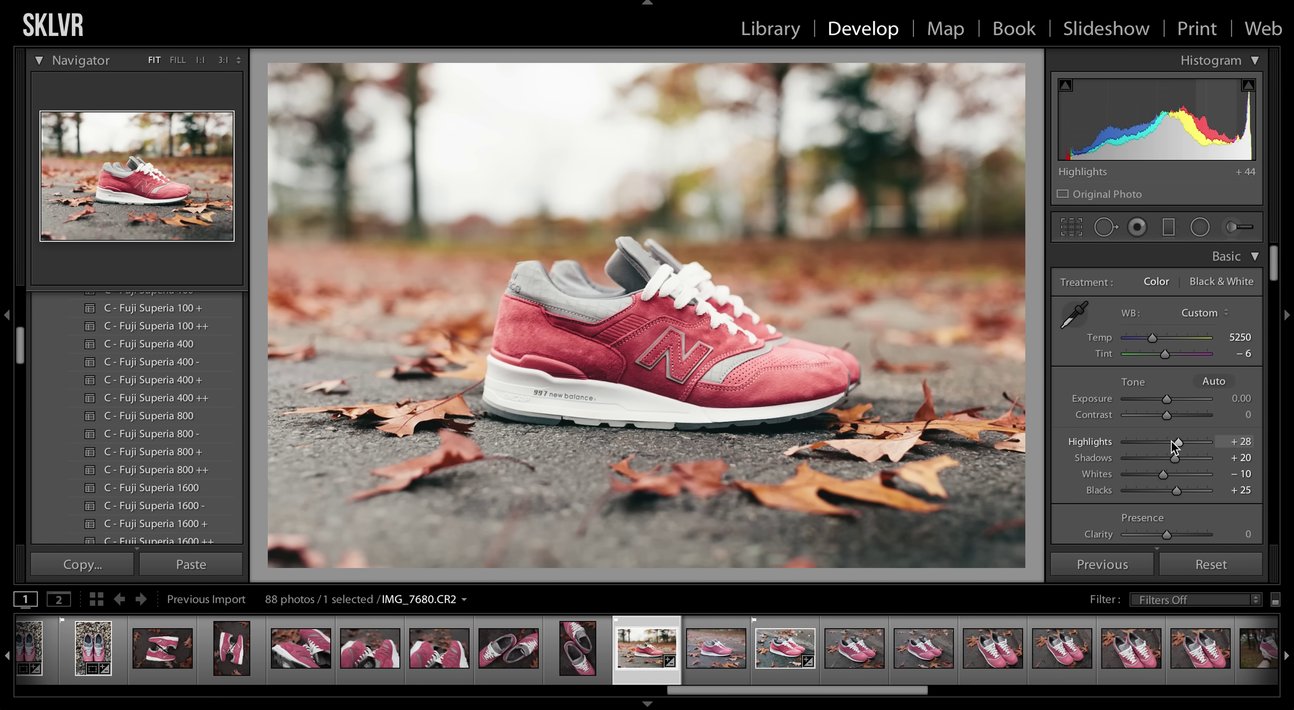
mouse_move(1163, 442)
left_mouse_down()
mouse_move(1175, 445)
mouse_move(1164, 445)
left_mouse_up()
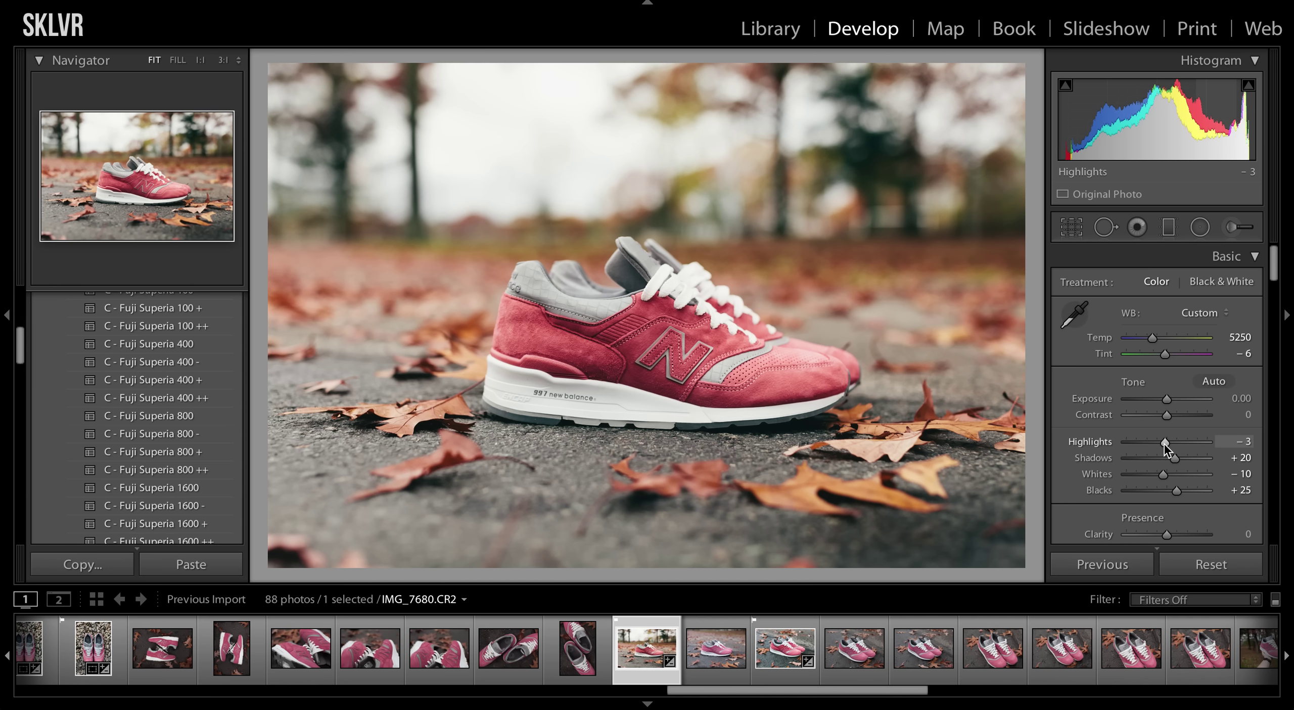
left_click_drag(1163, 474, 1162, 475)
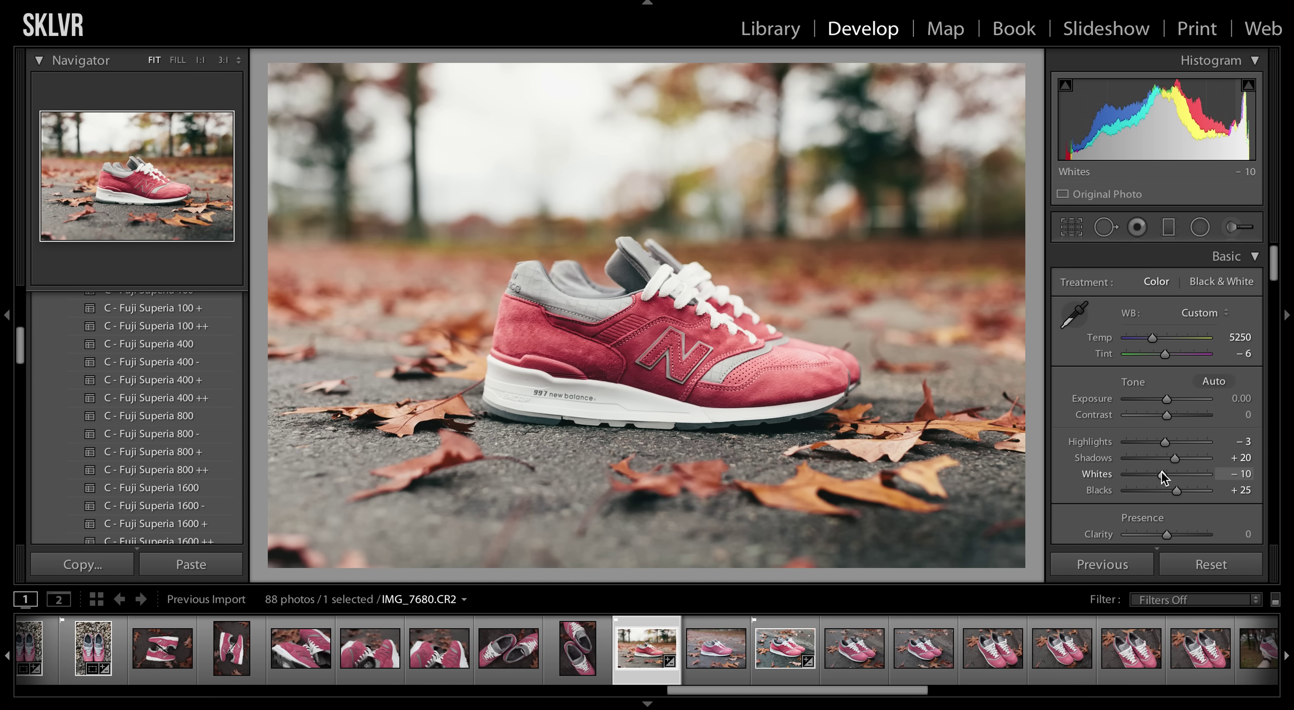
left_click(1241, 474)
type("-5")
key("Return")
key("Down")
key("Down")
key("Down")
key("Down")
key("Down")
key("Down")
key("Down")
key("Down")
Deepen the blacks to -10 and lift the shadows to +37
left_click(1169, 491)
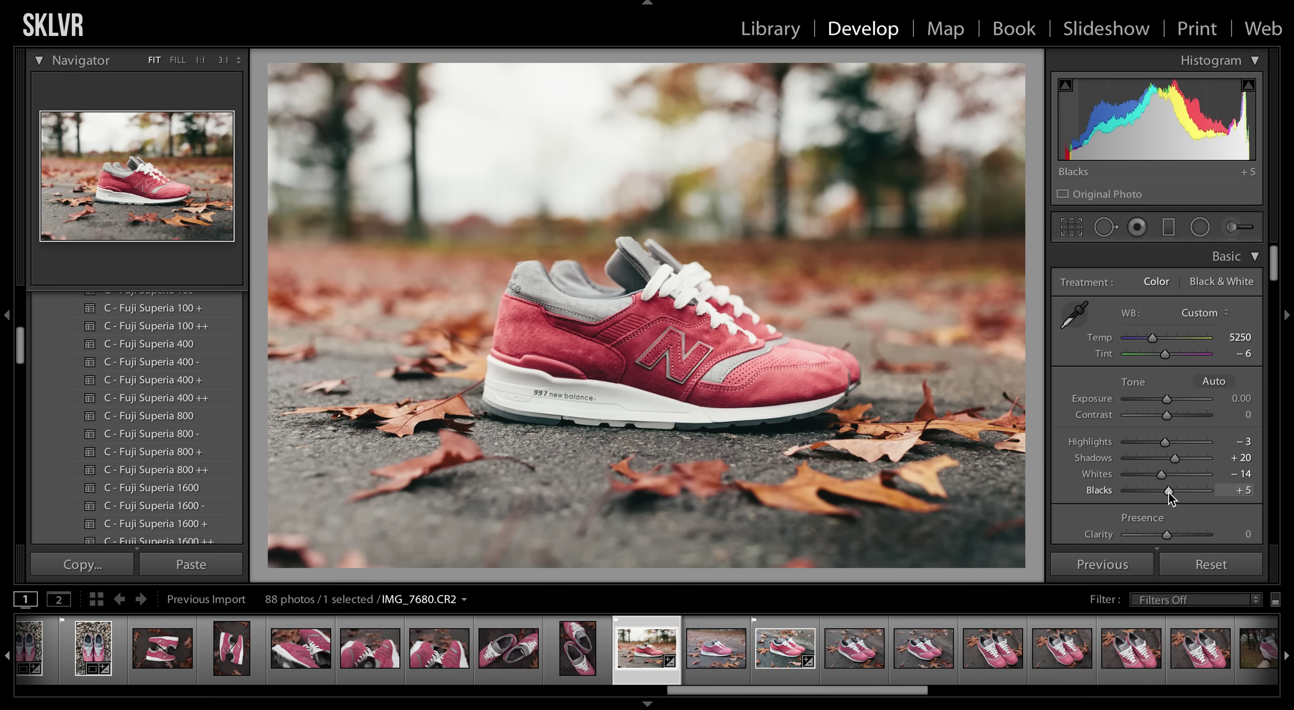
left_click_drag(1169, 492, 1165, 491)
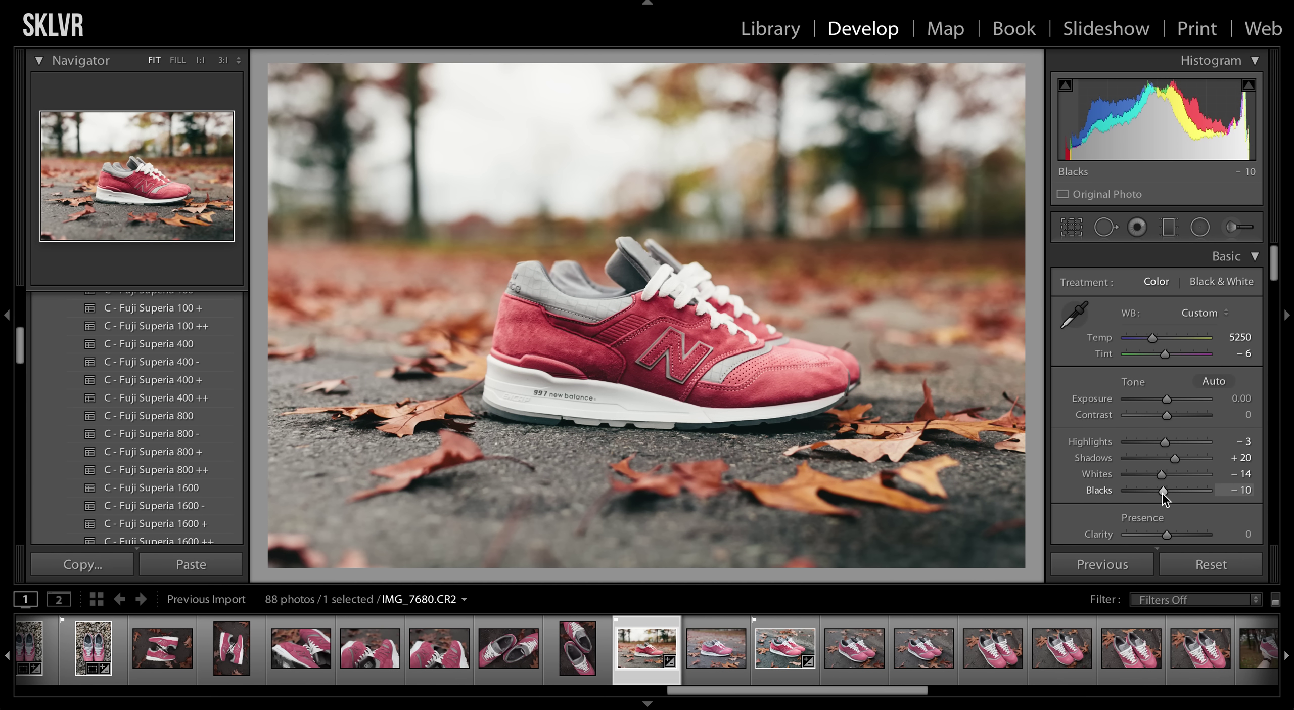
left_click_drag(1175, 458, 1181, 458)
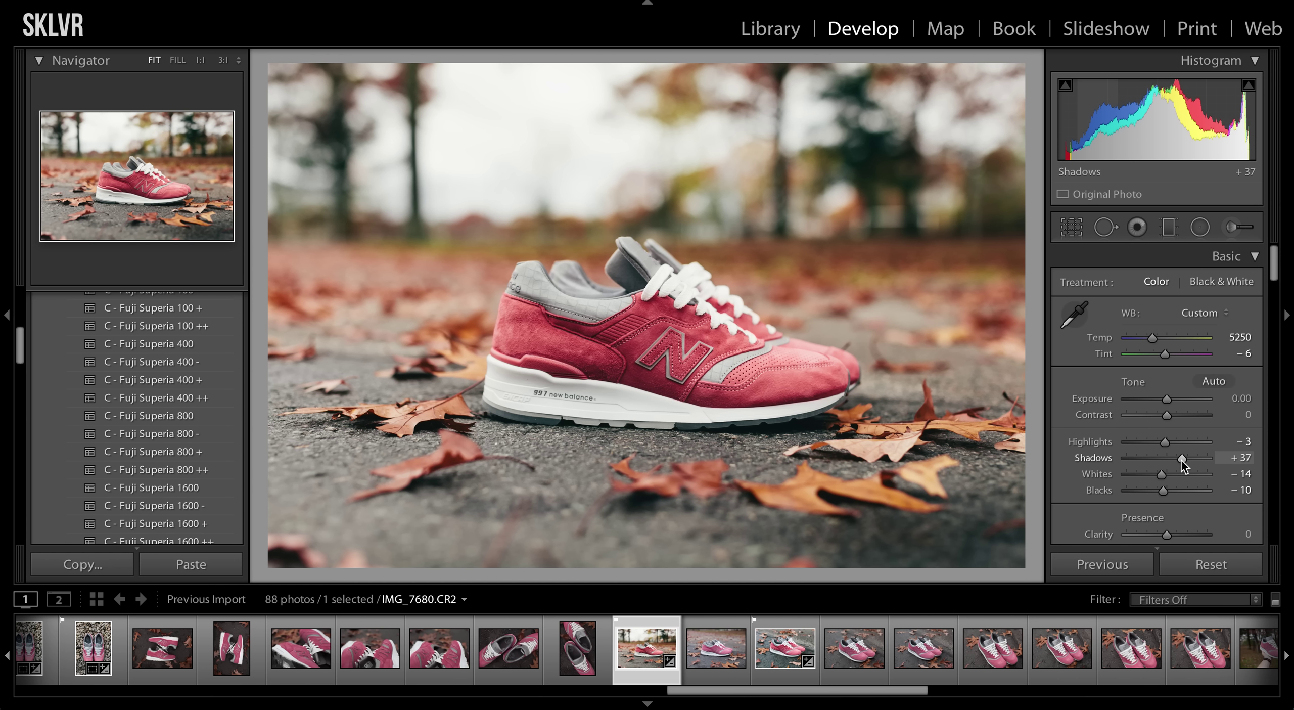
Check the shoe up close and set the photo's clarity to +10
scroll(1187, 514, "down", 2)
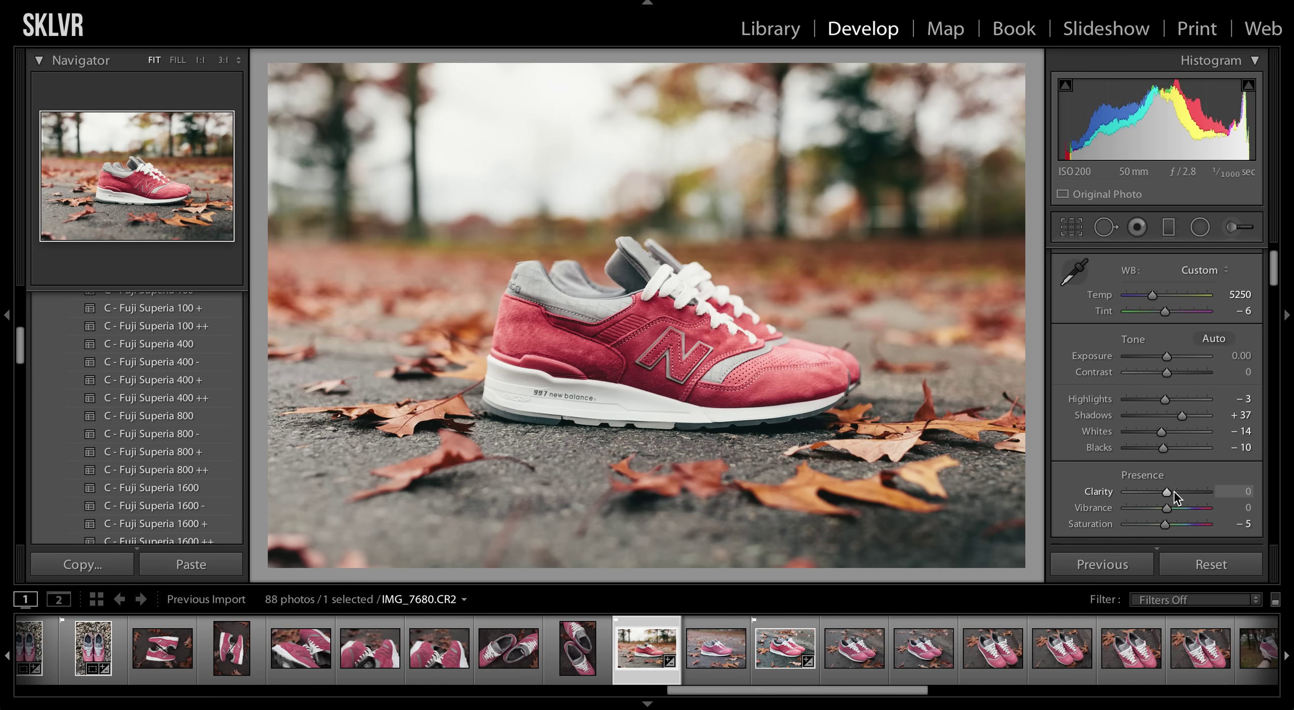
left_click(707, 353)
left_click(733, 361)
left_click(1234, 490)
type("10")
key("Return")
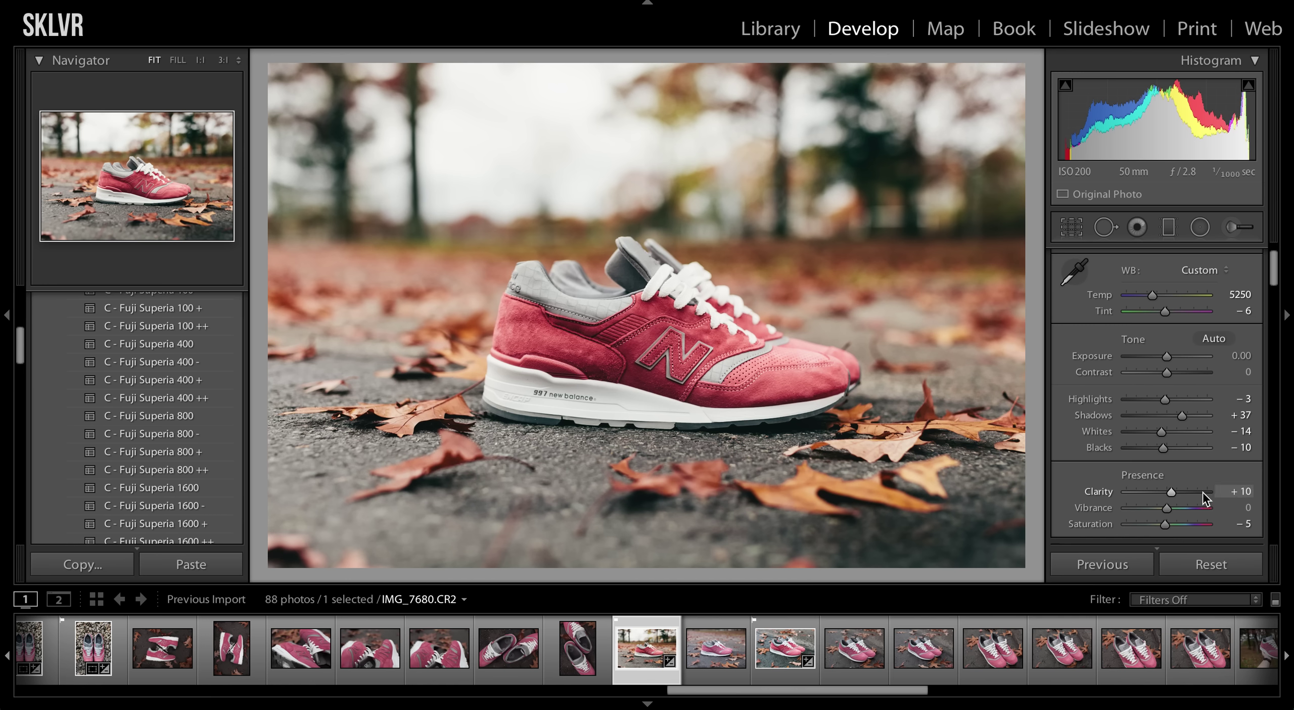
Compare extreme clarity values such as +93, +72 and -20 on the photo, and settle on +5
scroll(1205, 493, "up", 4)
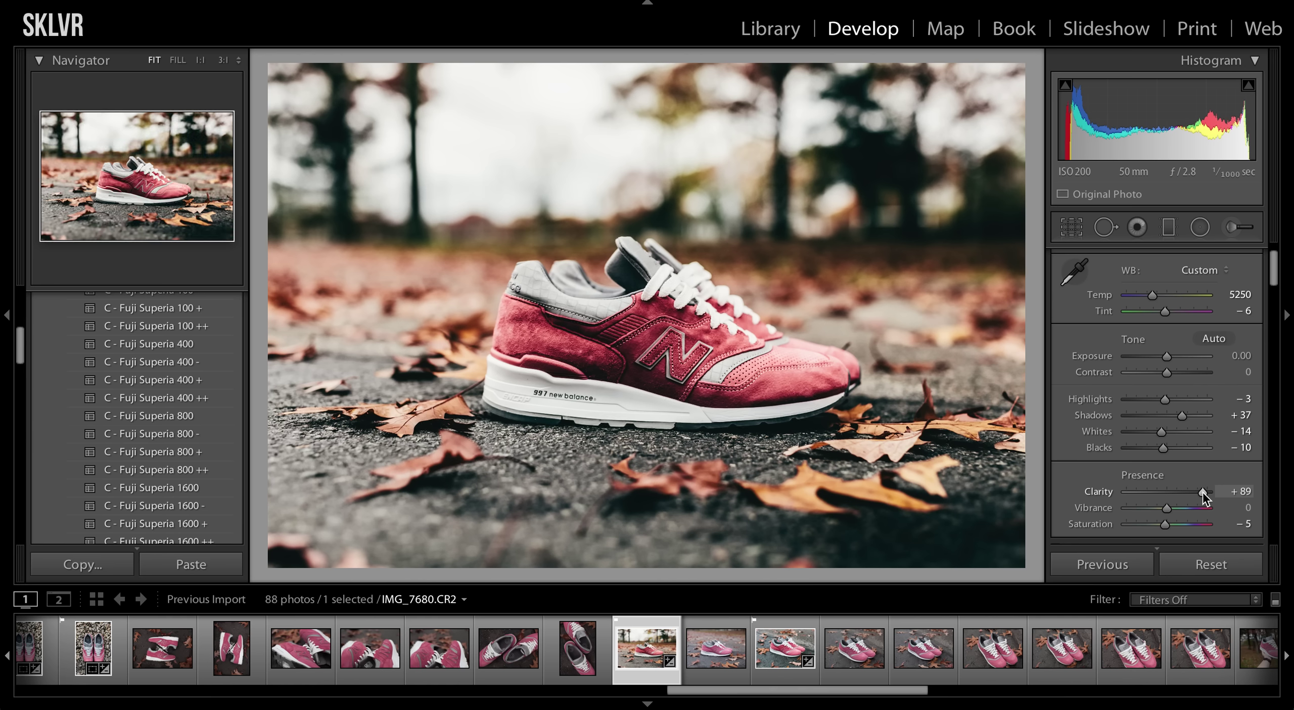
left_click_drag(1178, 492, 1205, 492)
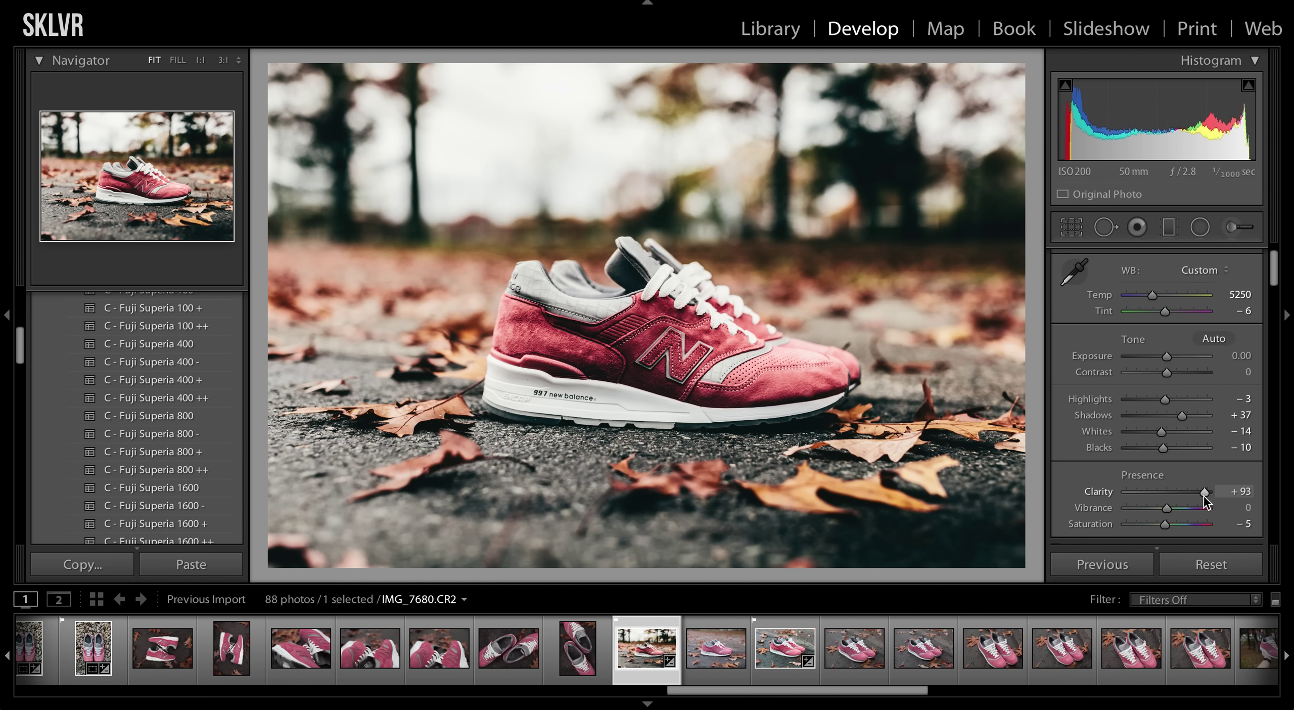
left_click_drag(1205, 493, 1204, 493)
mouse_move(1203, 493)
left_mouse_down()
mouse_move(1178, 493)
mouse_move(1196, 493)
left_mouse_up()
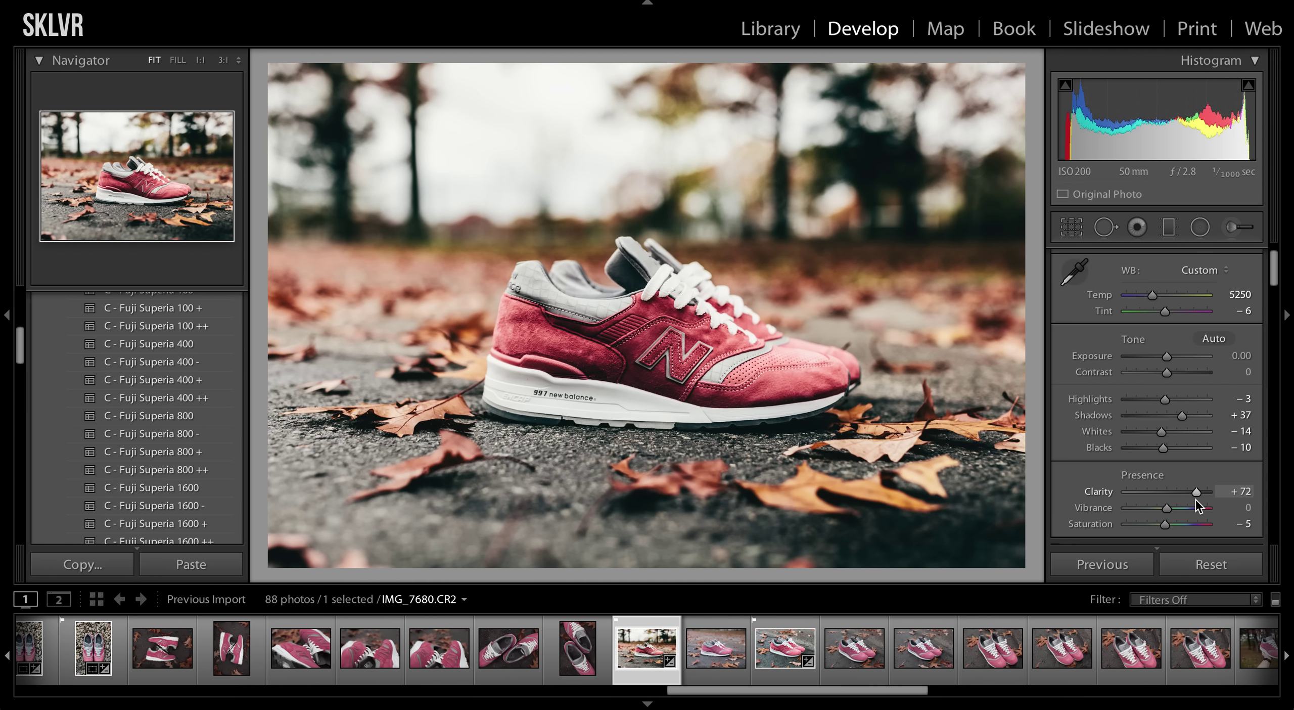
left_click_drag(1196, 499, 1168, 501)
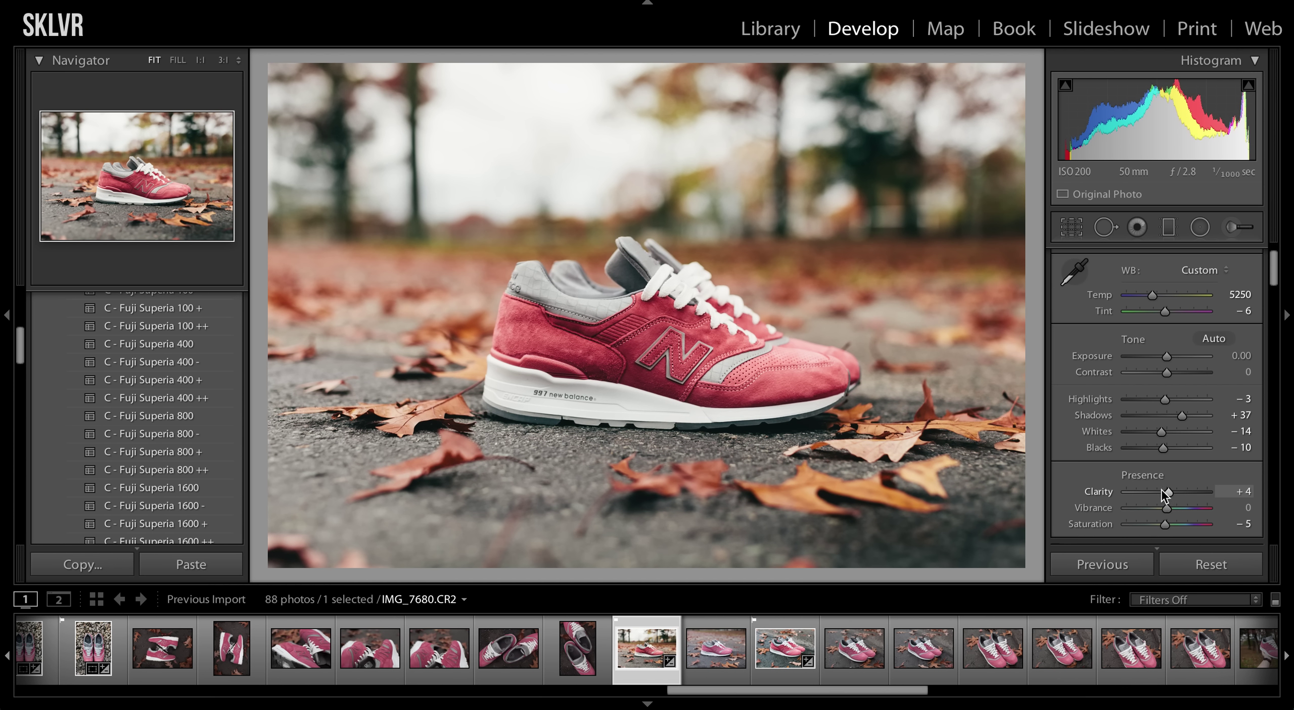
left_click_drag(1163, 491, 1147, 493)
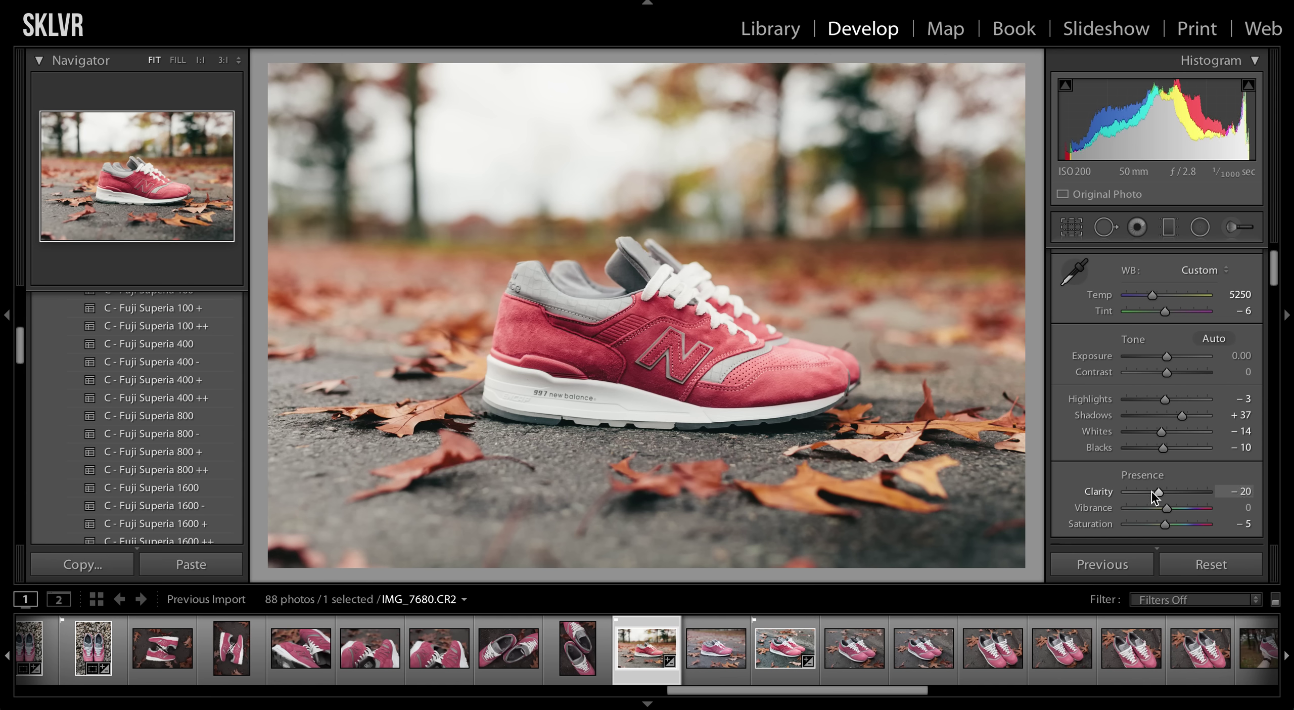
left_click_drag(1148, 492, 1158, 491)
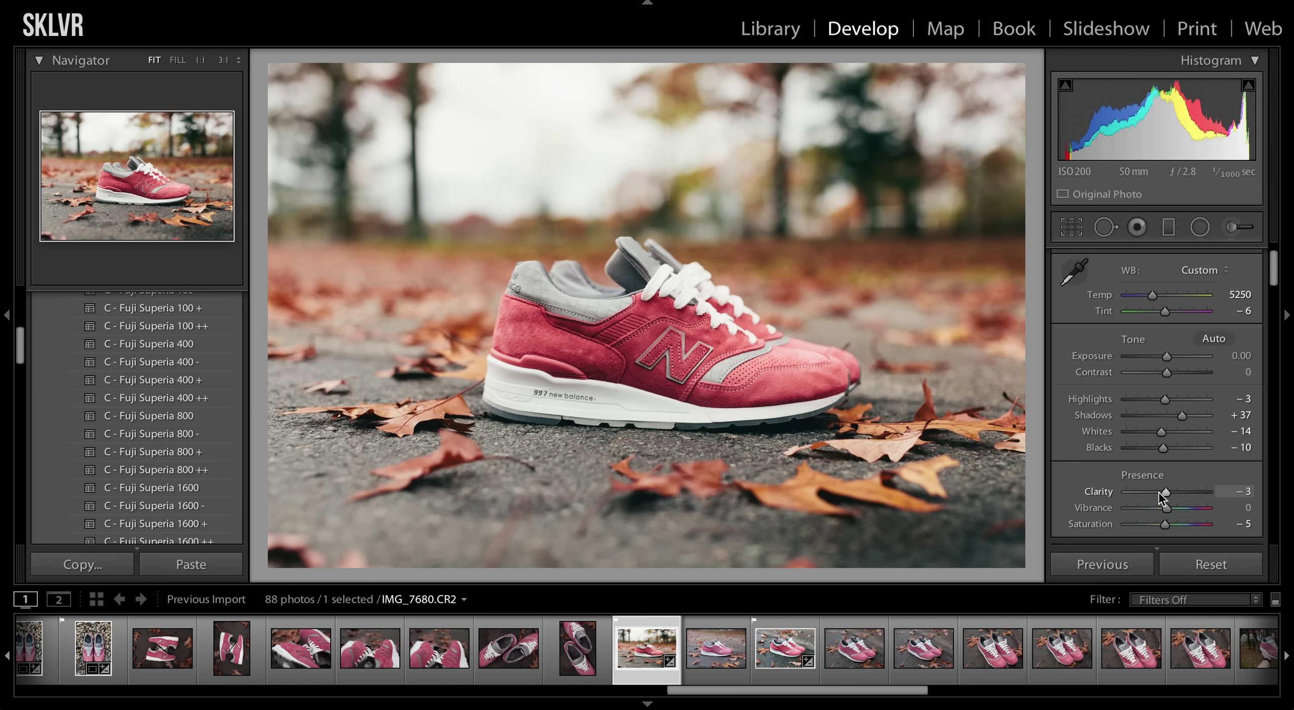
left_click(1234, 491)
type("5")
key("Return")
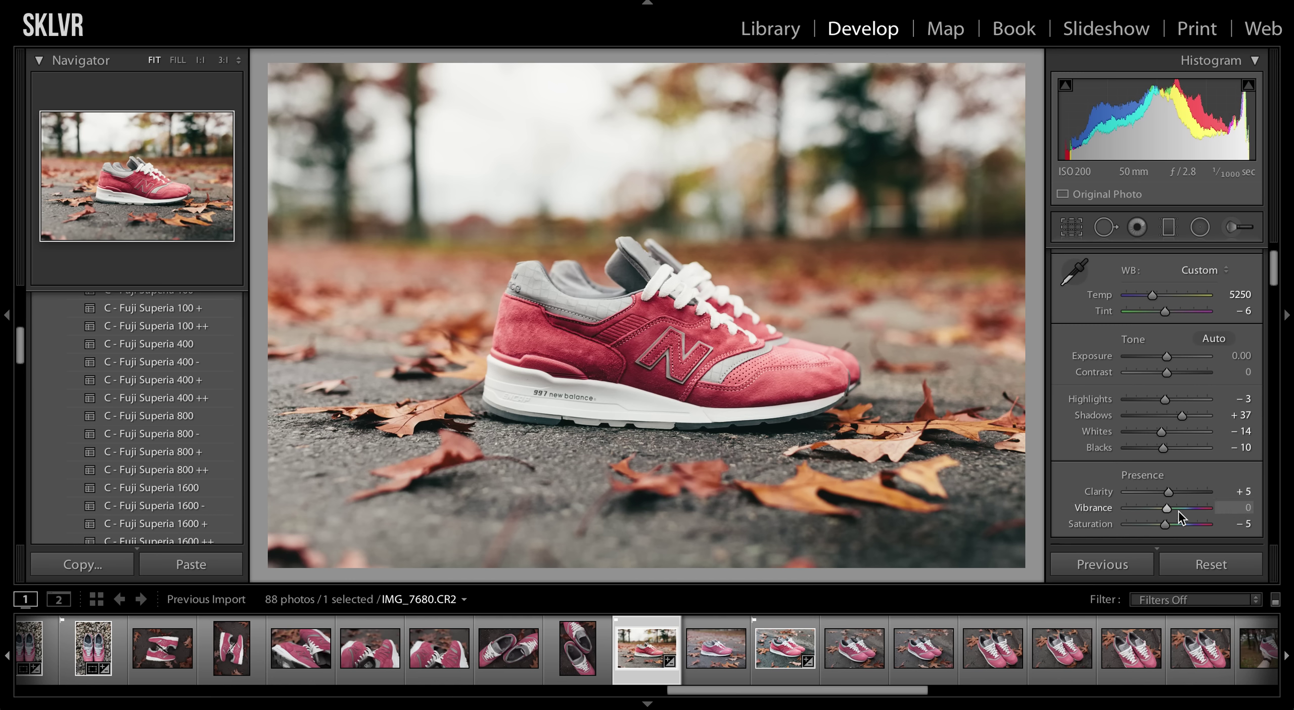
Try vibrance values of +20 and +30 on the photo, returning to +20
left_click(1243, 507)
type("20")
key("Return")
type("30")
key("Return")
type("20")
key("Return")
Try boosting the saturation to +55 and +60, and bring it back down to +7
left_click(1188, 523)
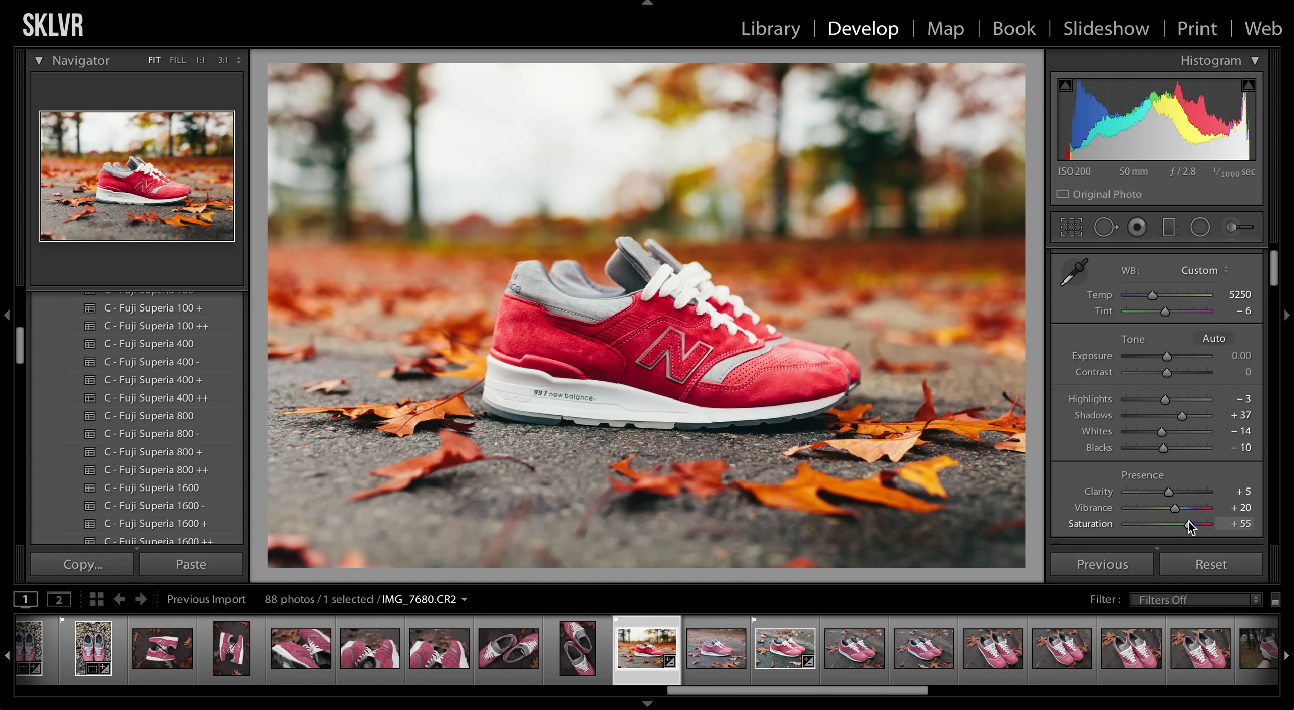
left_click_drag(1189, 524, 1192, 524)
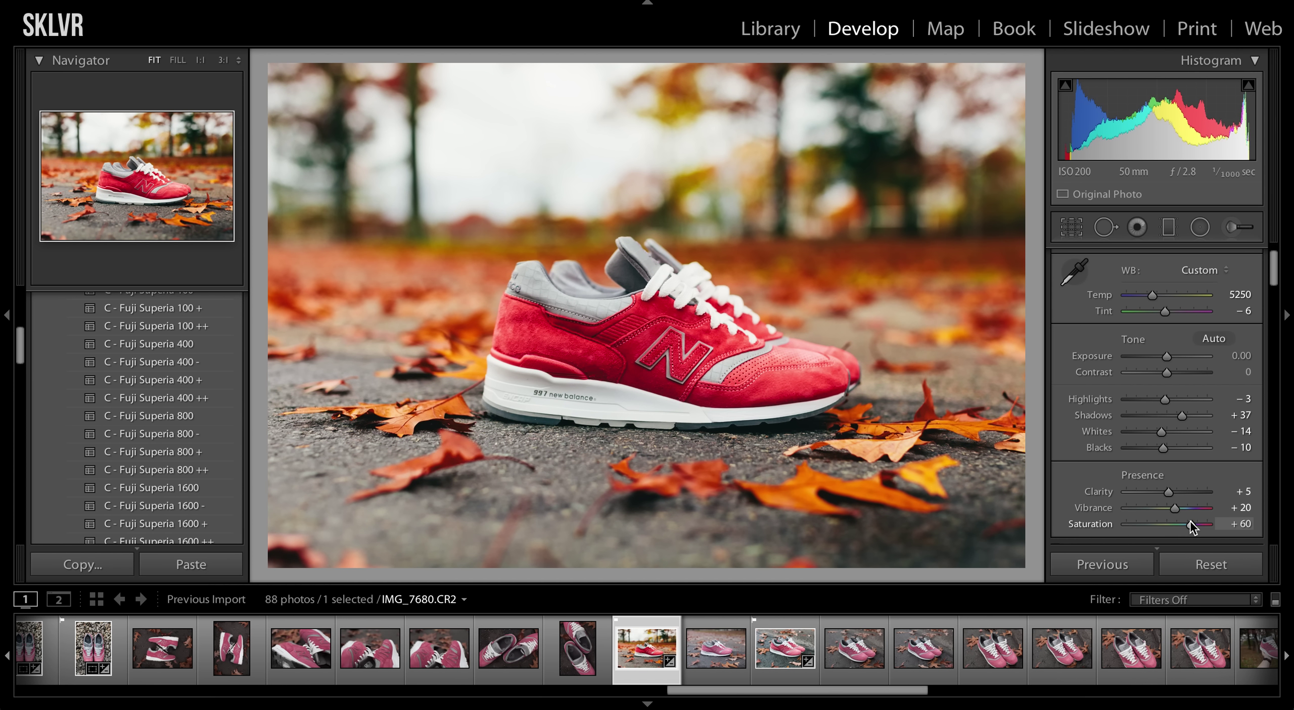
left_click_drag(1192, 524, 1169, 524)
Set the vibrance to +25 and the saturation to -5, keeping IMG_7680.CR2 selected
left_click(1234, 507)
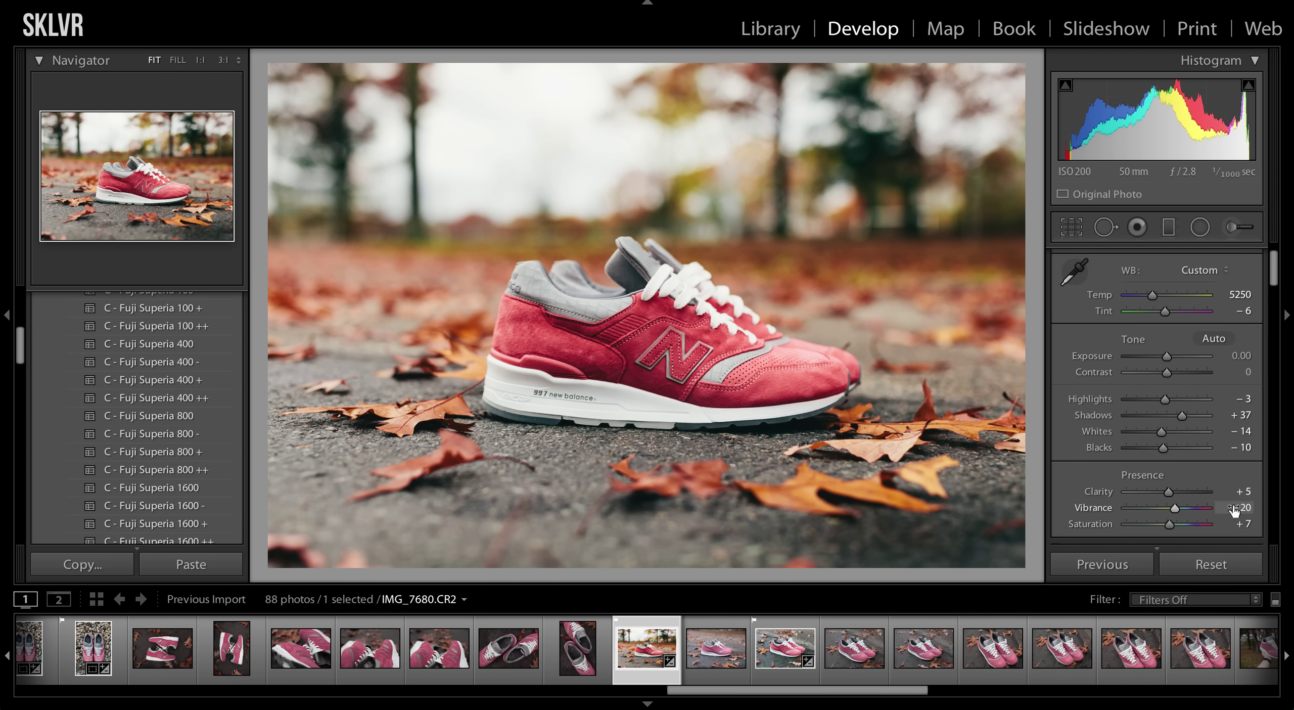
type("25")
key("Return")
left_click(1241, 524)
type("-5")
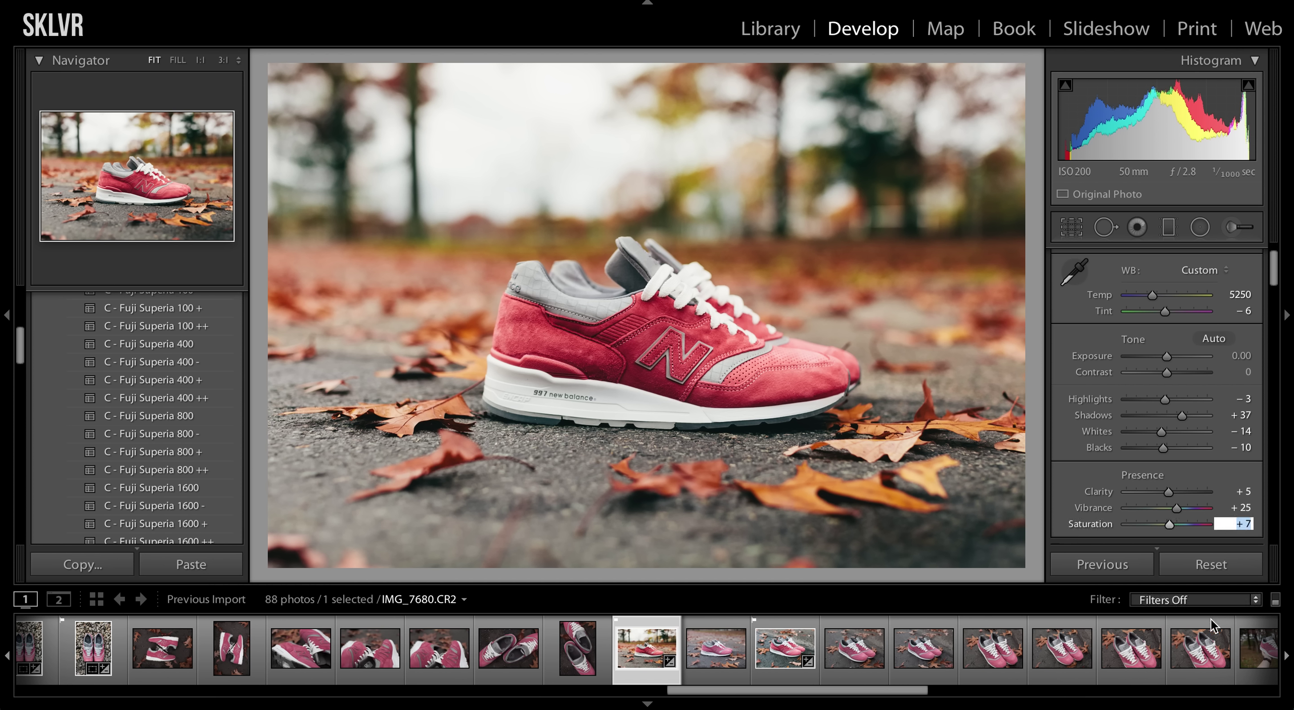
key("Return")
left_click(1201, 649)
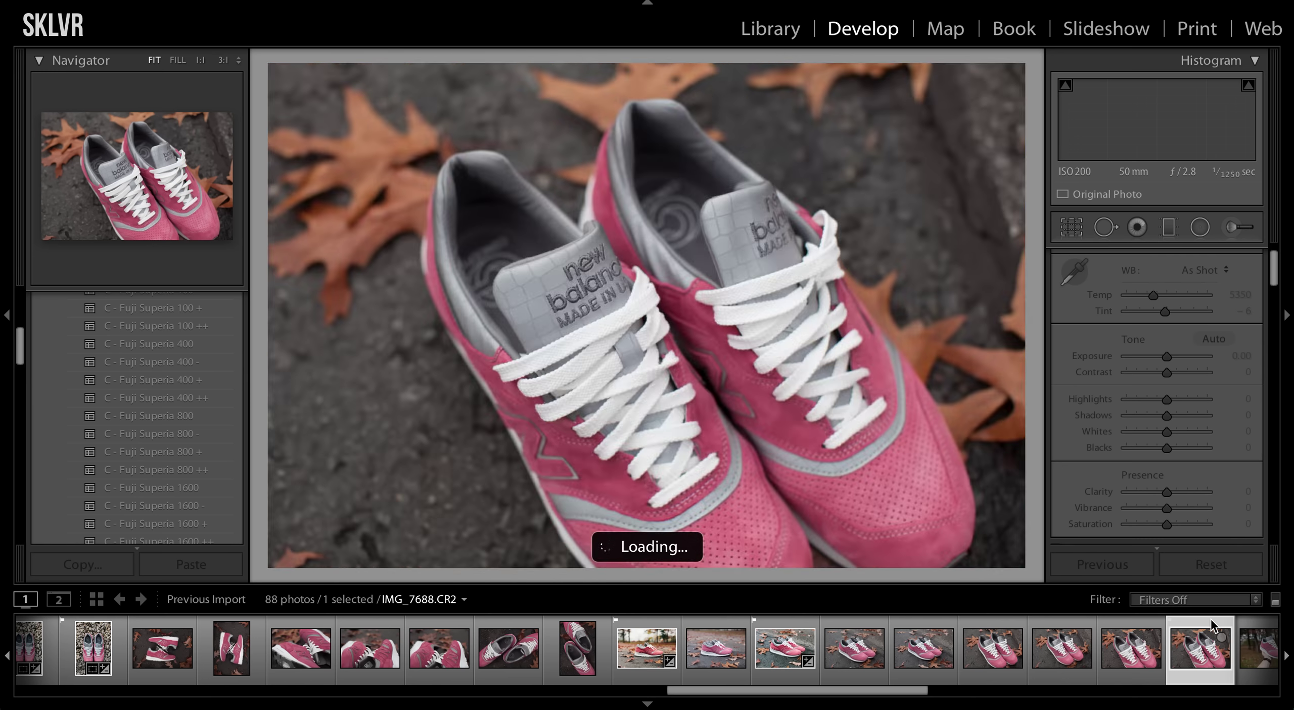
left_click(638, 662)
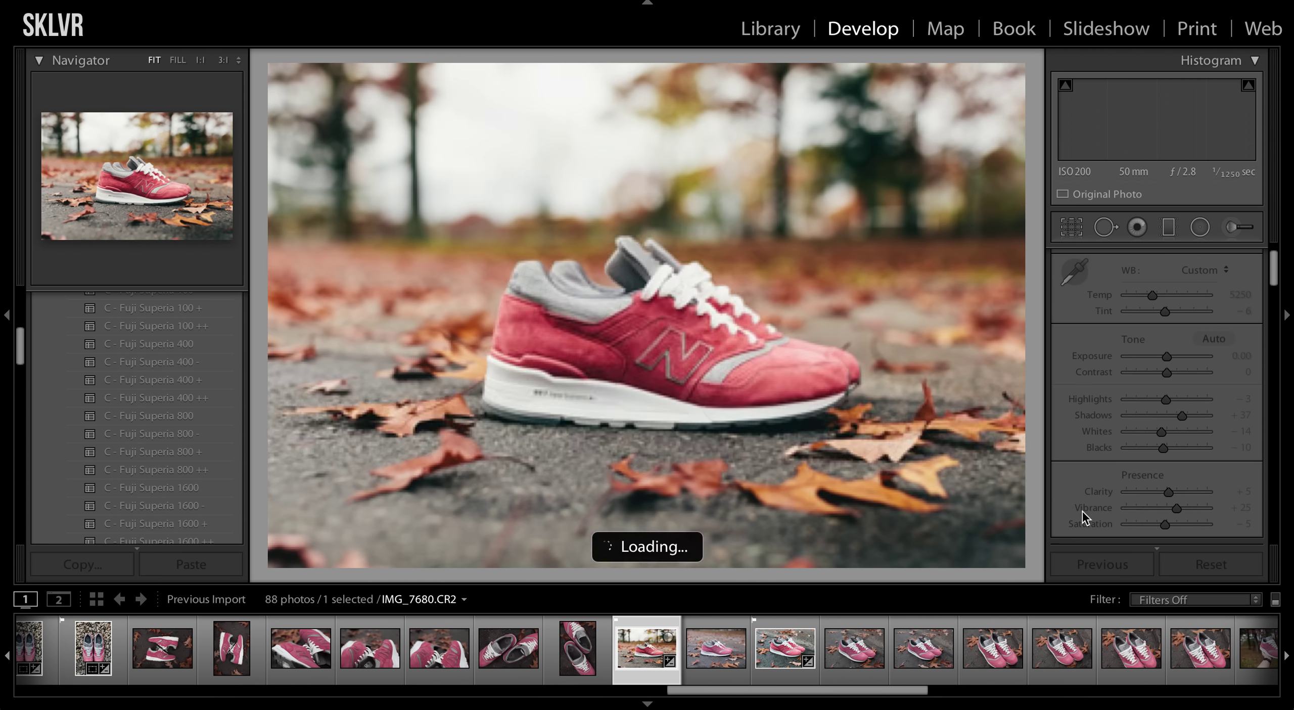
Try a saturation of -10 and settle on -8
left_click(1241, 523)
type("-10")
key("Return")
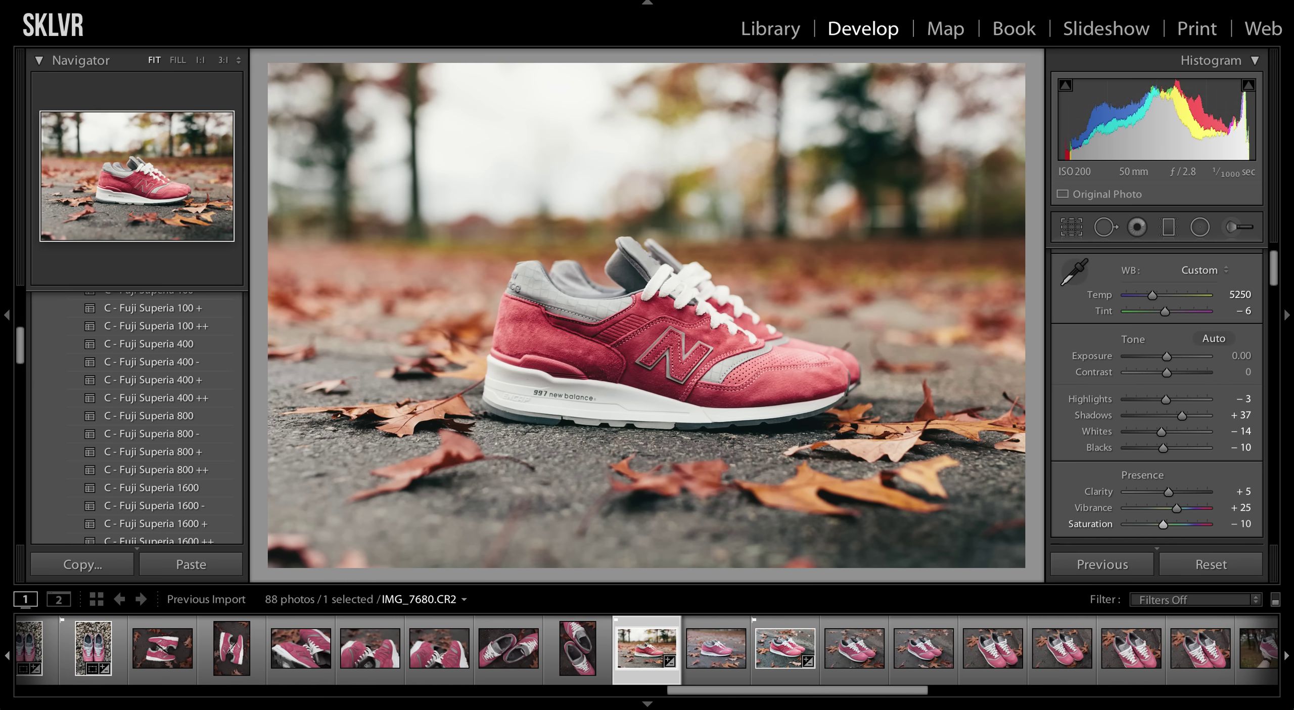
left_click(1241, 523)
type("-8")
key("Return")
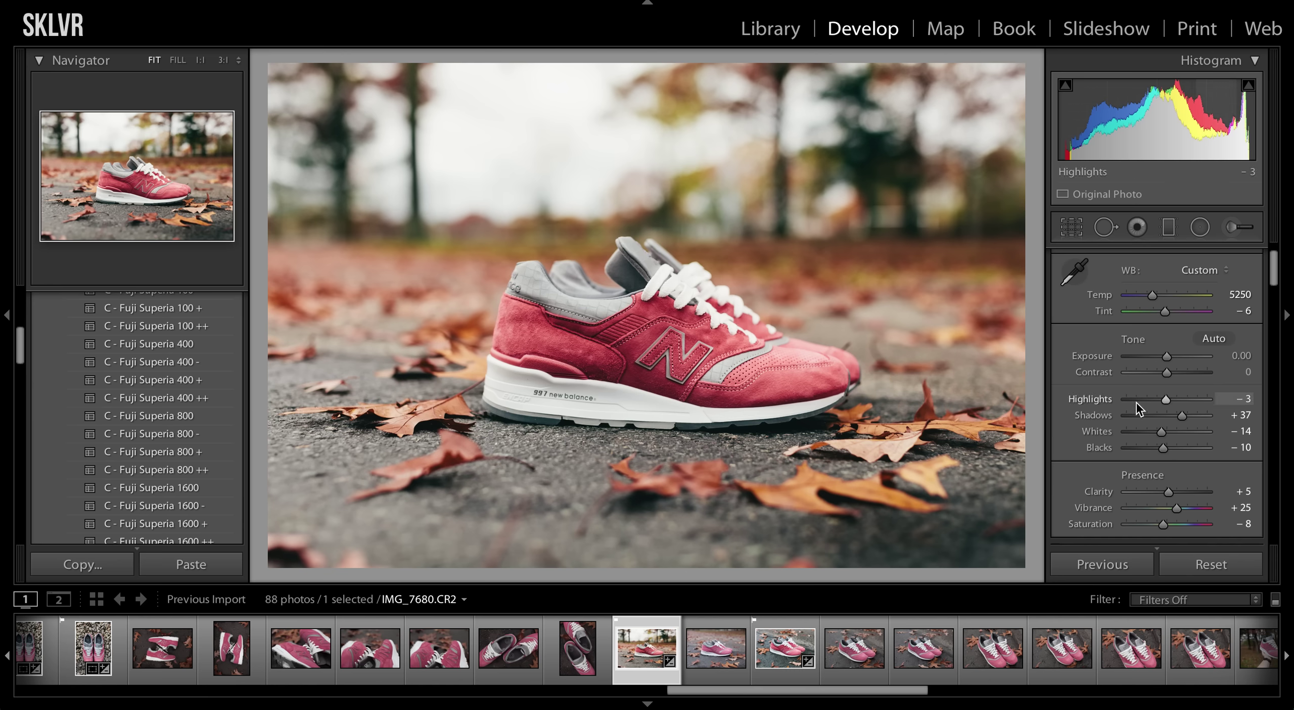
Examine the photo's tone curve and browse the VSCO Film and VSCO Film LR4 Toolkit - Color presets
scroll(1136, 408, "down", 5)
scroll(1210, 404, "down", 1)
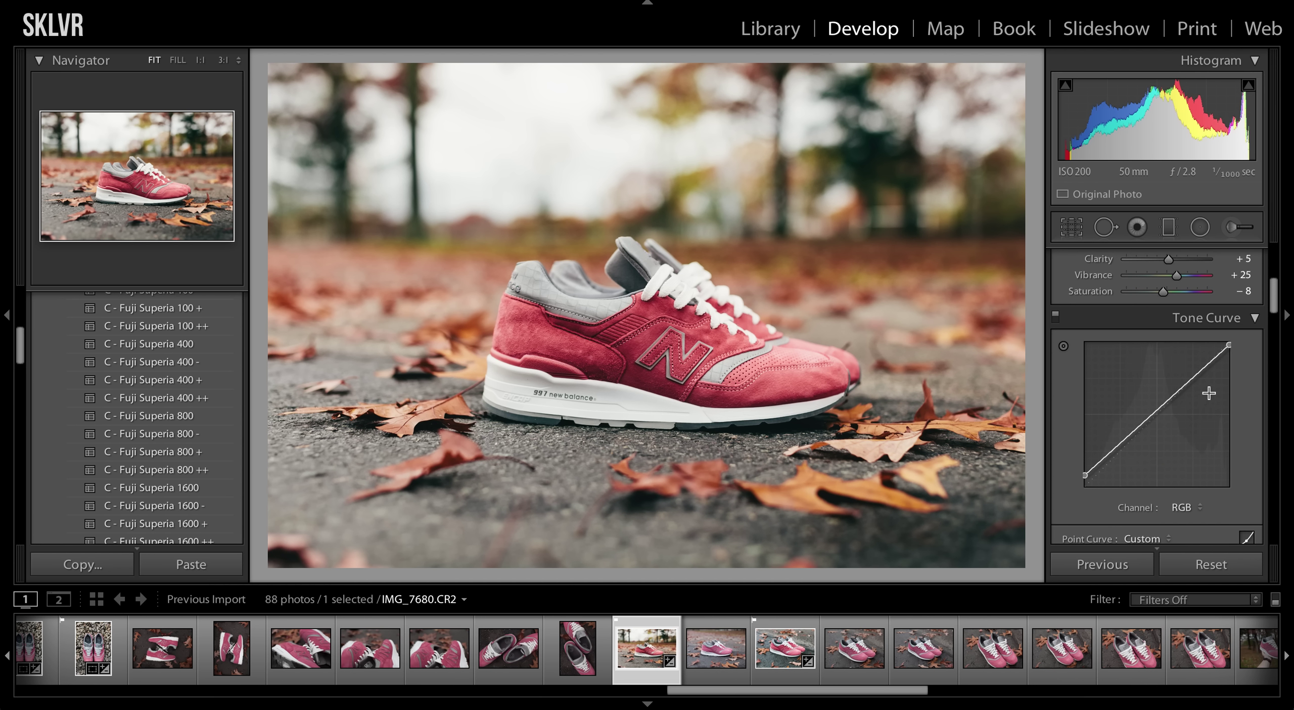
scroll(126, 457, "down", 15)
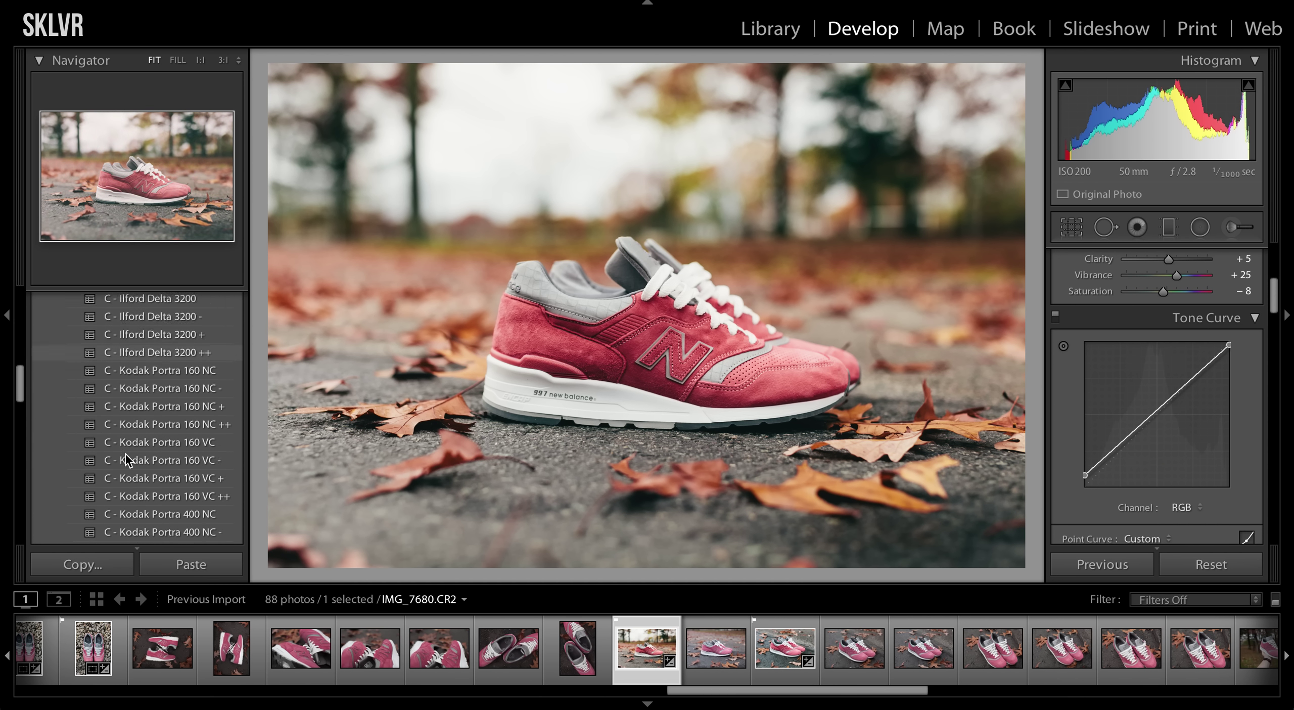
scroll(127, 457, "down", 15)
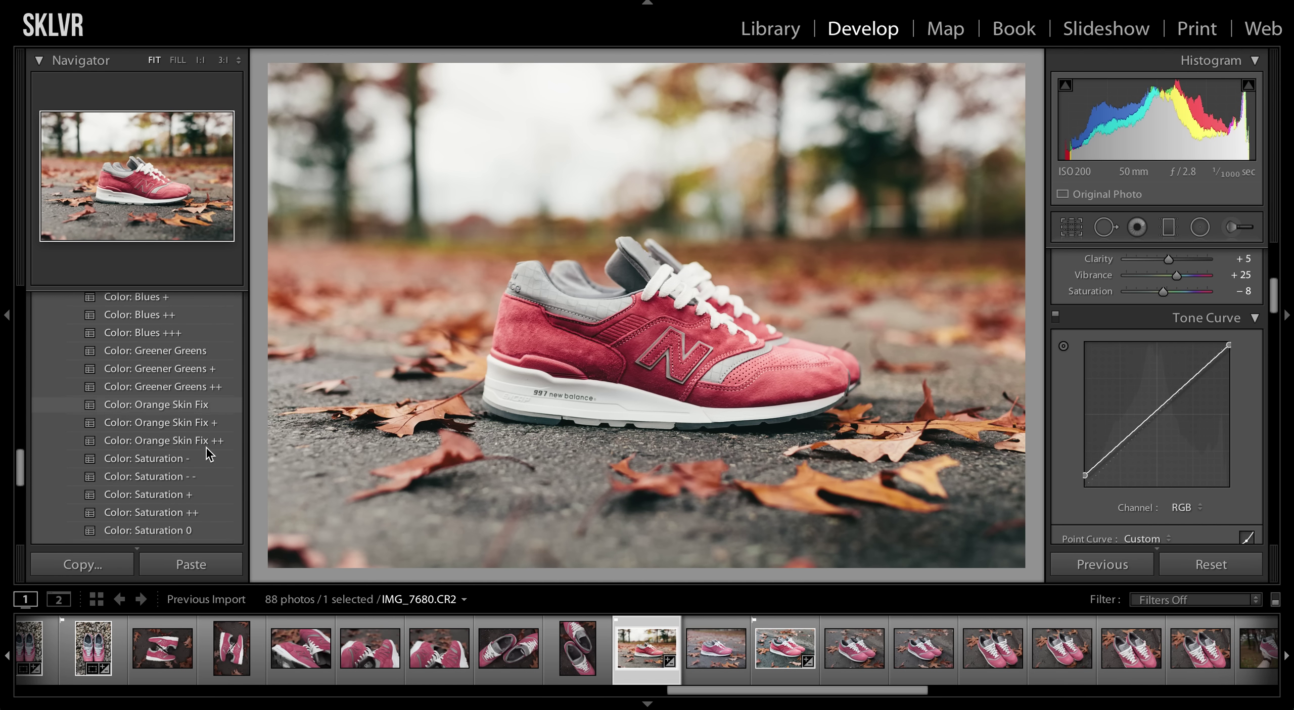
scroll(207, 453, "down", 3)
scroll(207, 454, "up", 10)
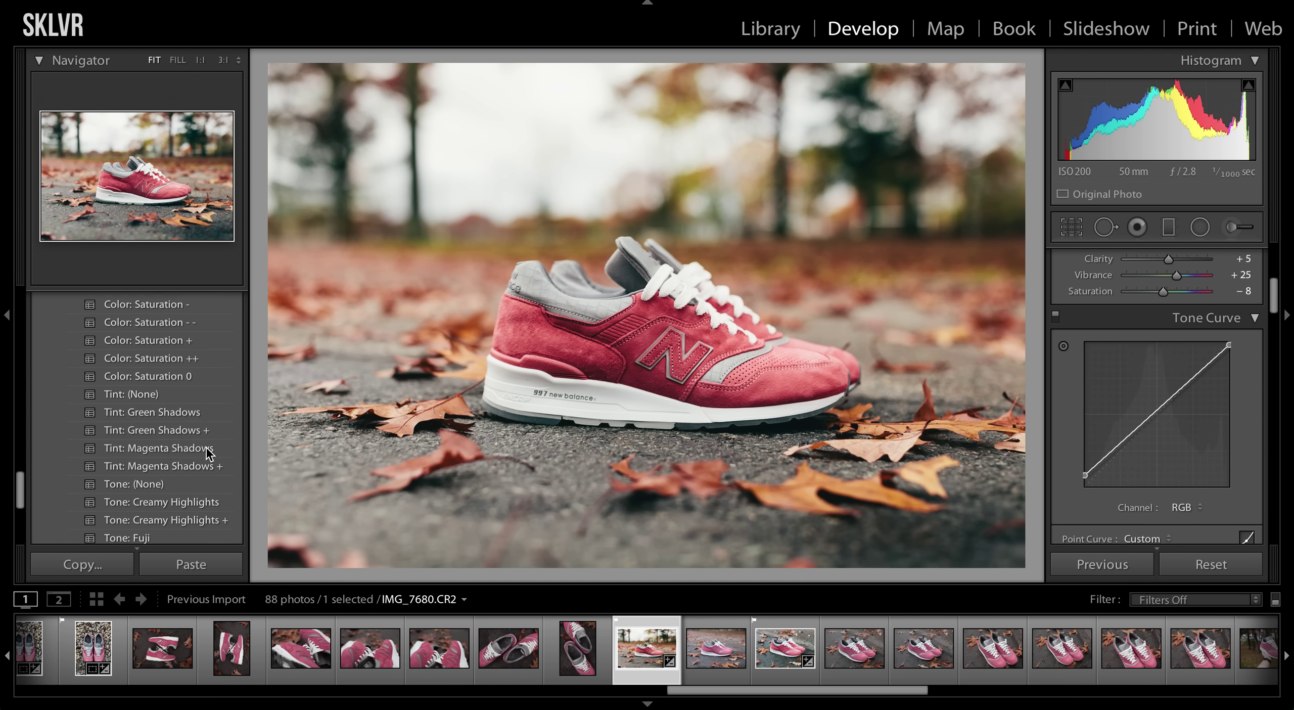
scroll(207, 453, "up", 5)
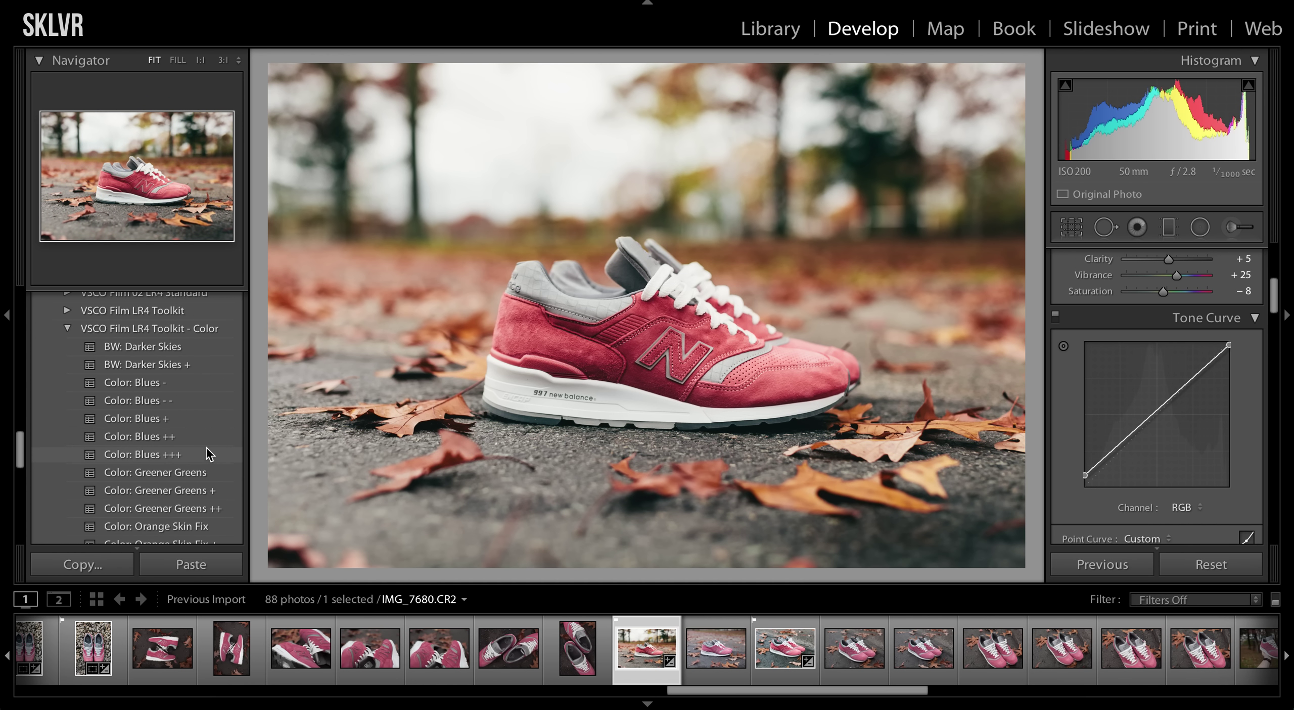
scroll(208, 454, "down", 4)
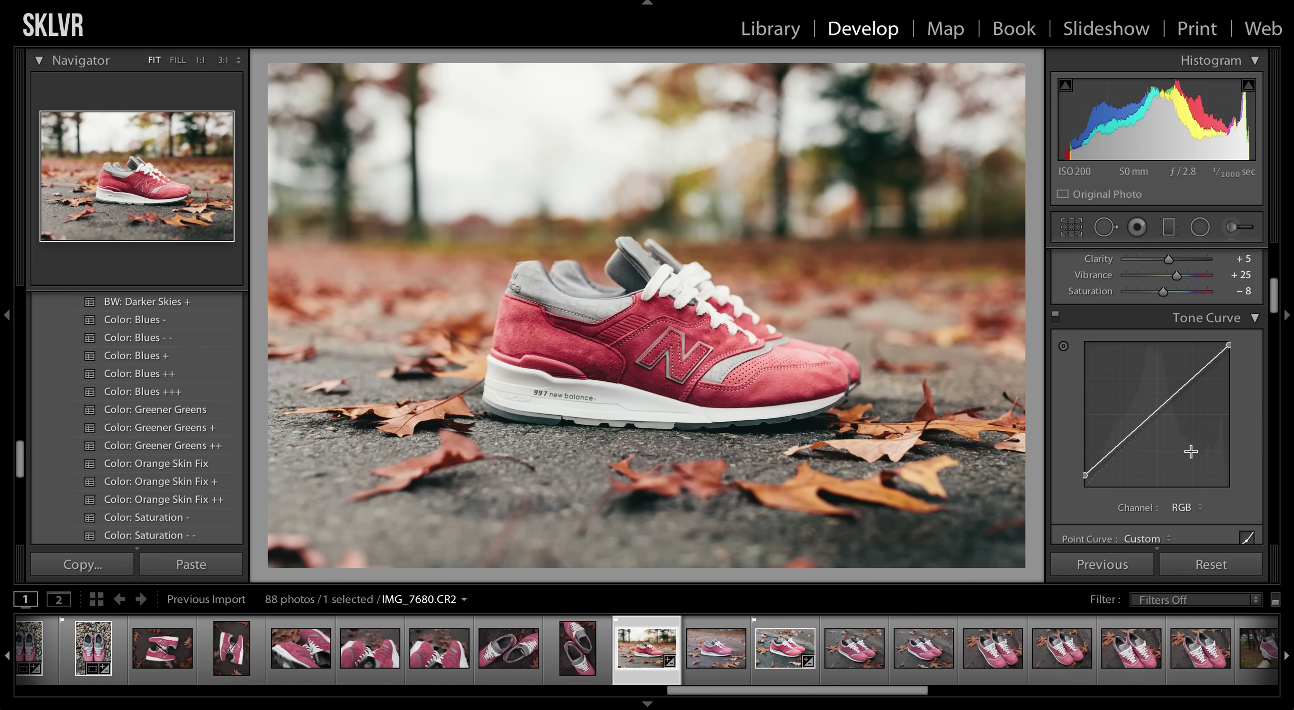
Add anchor points along the RGB tone curve, try a strongly raised black point, inspect the shadows at 1:1, and set its output to 11.0%
left_click(1155, 475)
left_click(1119, 481)
left_click(1104, 478)
left_click_drag(1084, 475, 1085, 459)
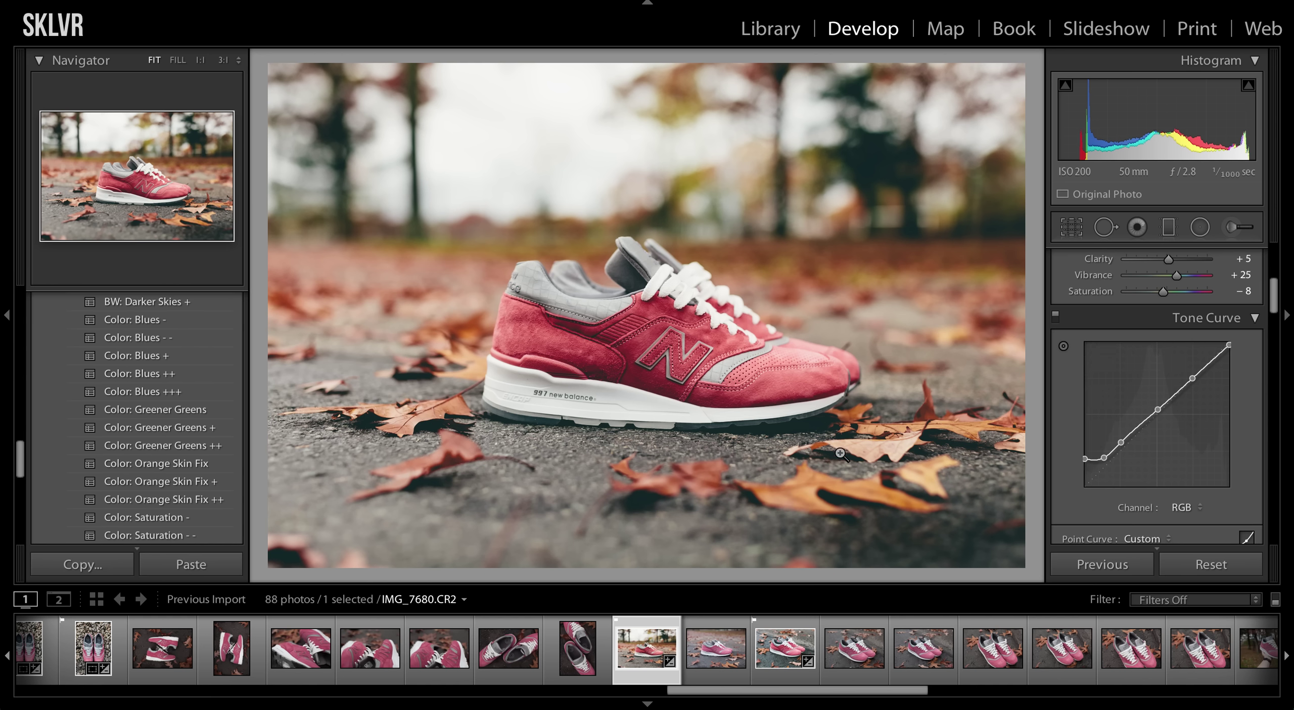
left_click(794, 442)
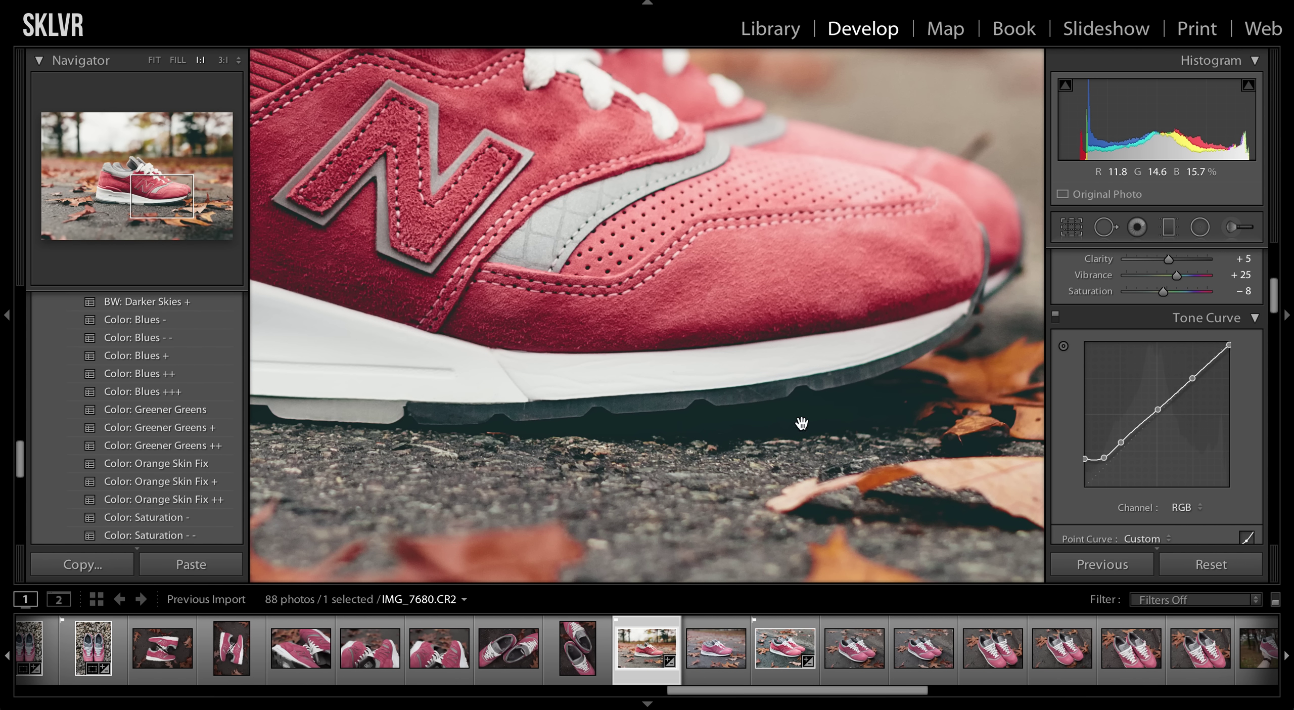
left_click_drag(1085, 457, 1084, 470)
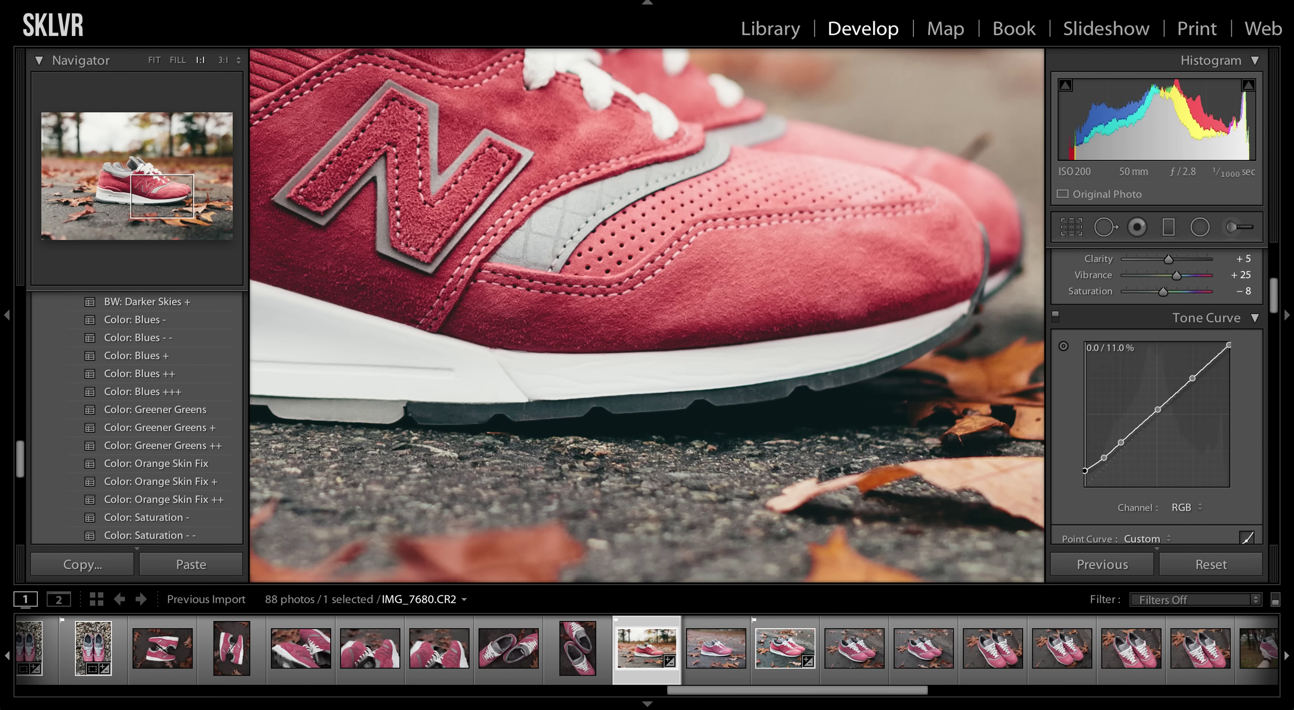
Try a tone-curve black point output of 18.8%, settle on 13.3%, and show the whole photo
mouse_move(1084, 470)
left_mouse_down()
mouse_move(1072, 470)
mouse_move(1085, 471)
left_mouse_up()
left_click_drag(1084, 470, 1084, 459)
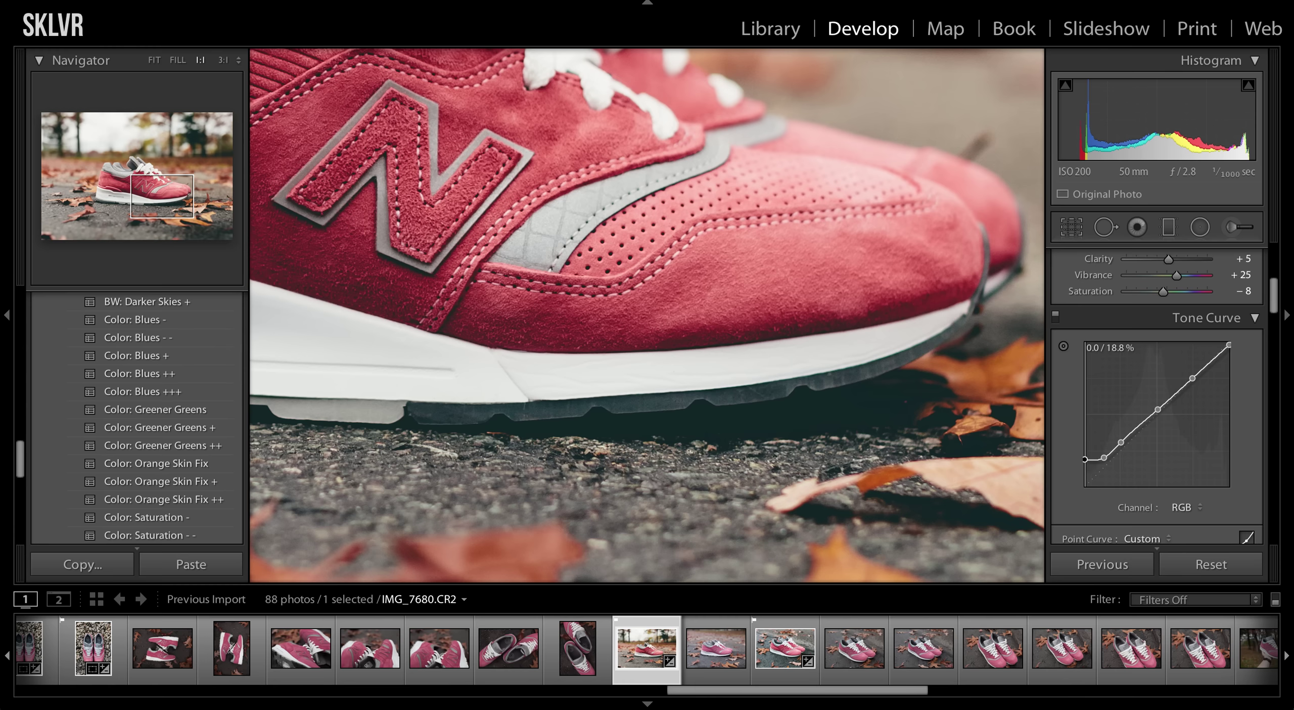
left_click_drag(1085, 460, 1084, 466)
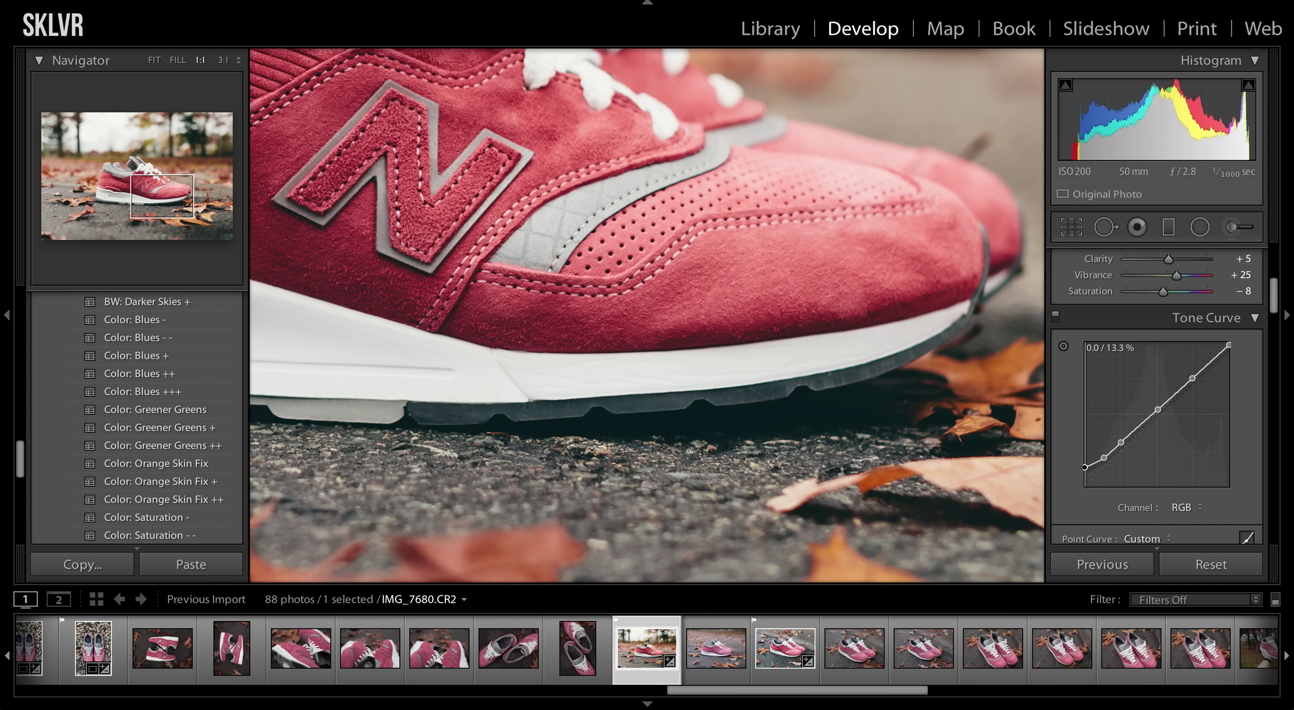
left_click(900, 376)
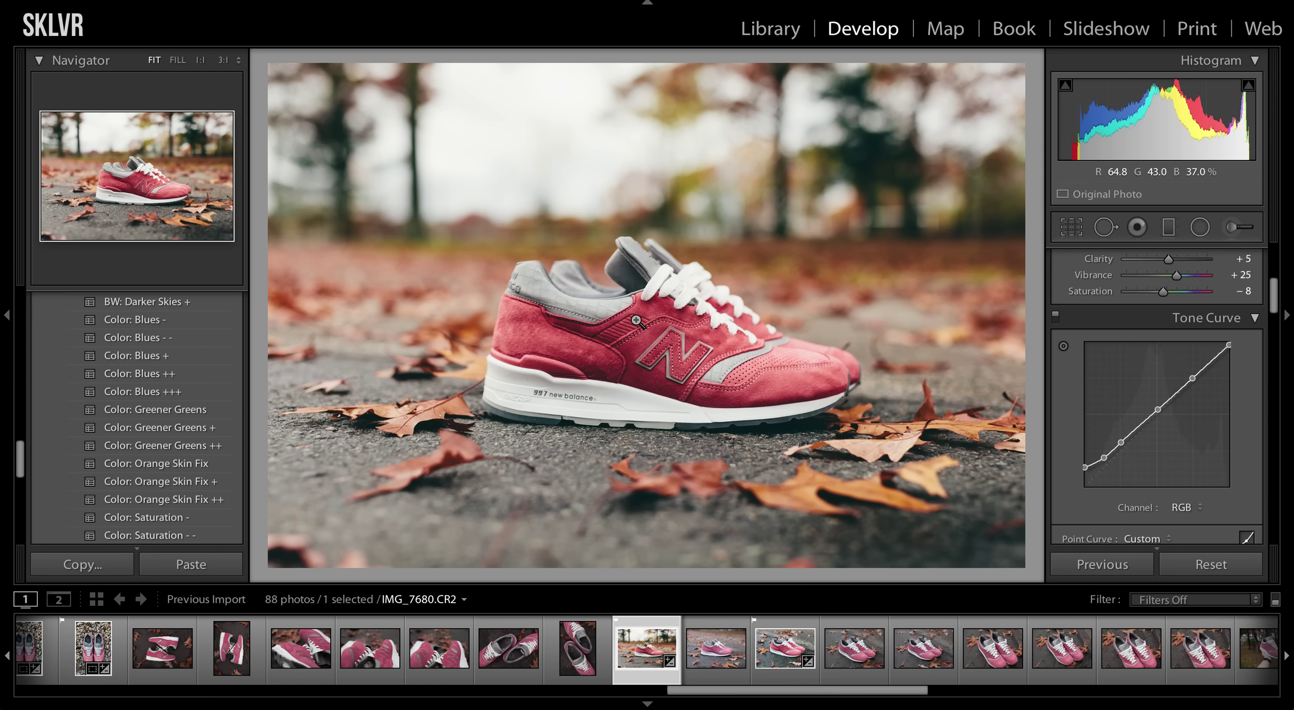
Try an HSL red hue of -61 on the sneaker and undo it
scroll(1203, 420, "down", 5)
scroll(1216, 429, "down", 2)
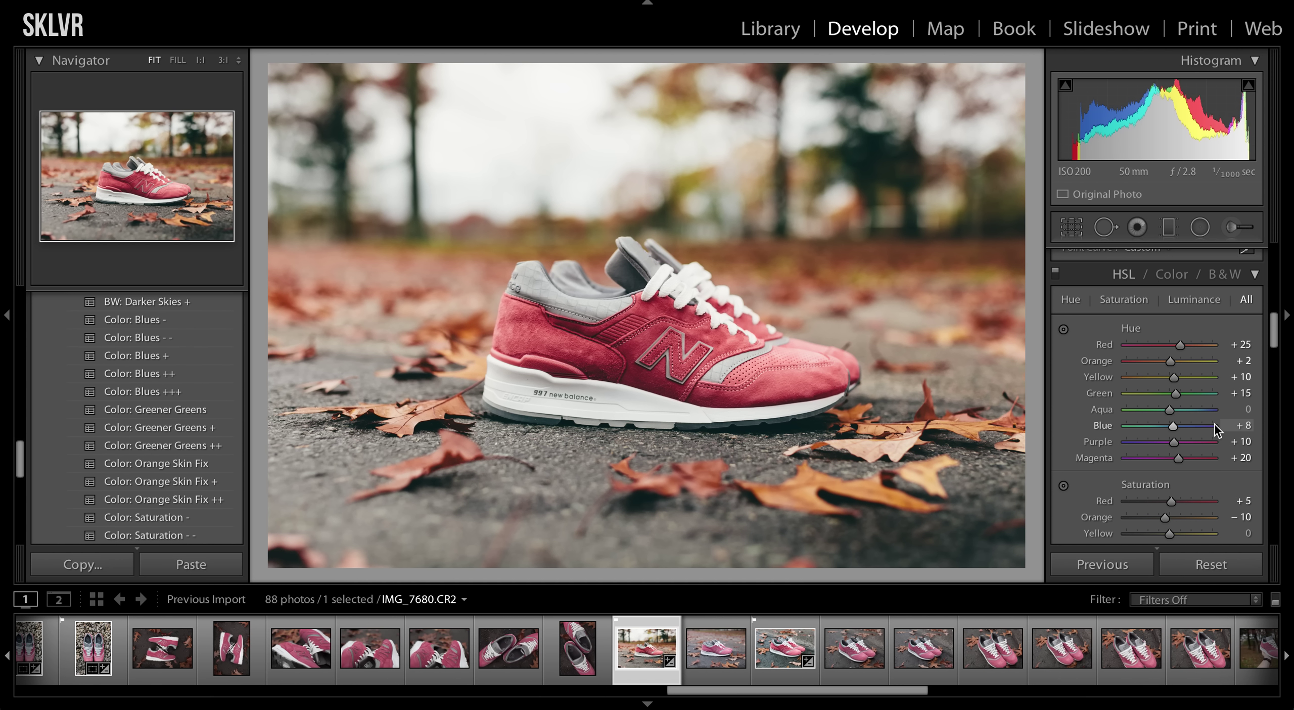
left_click(1145, 345)
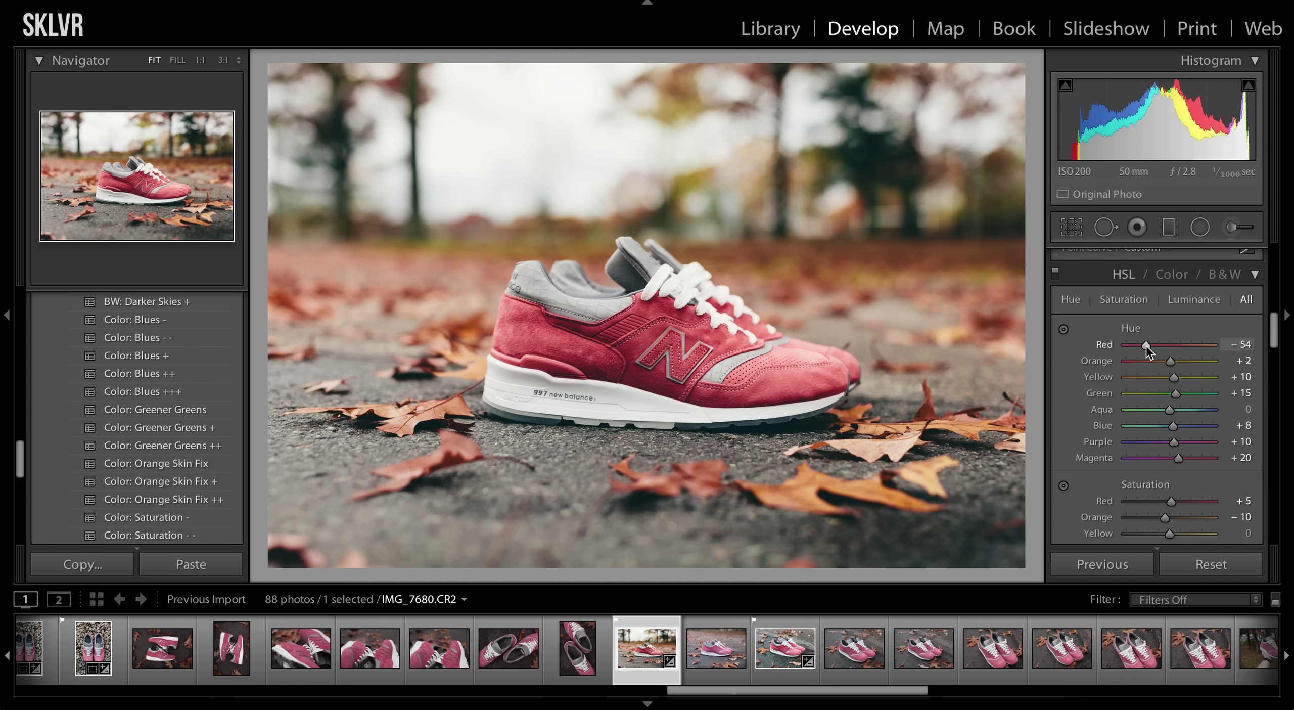
left_click_drag(1148, 346, 1144, 346)
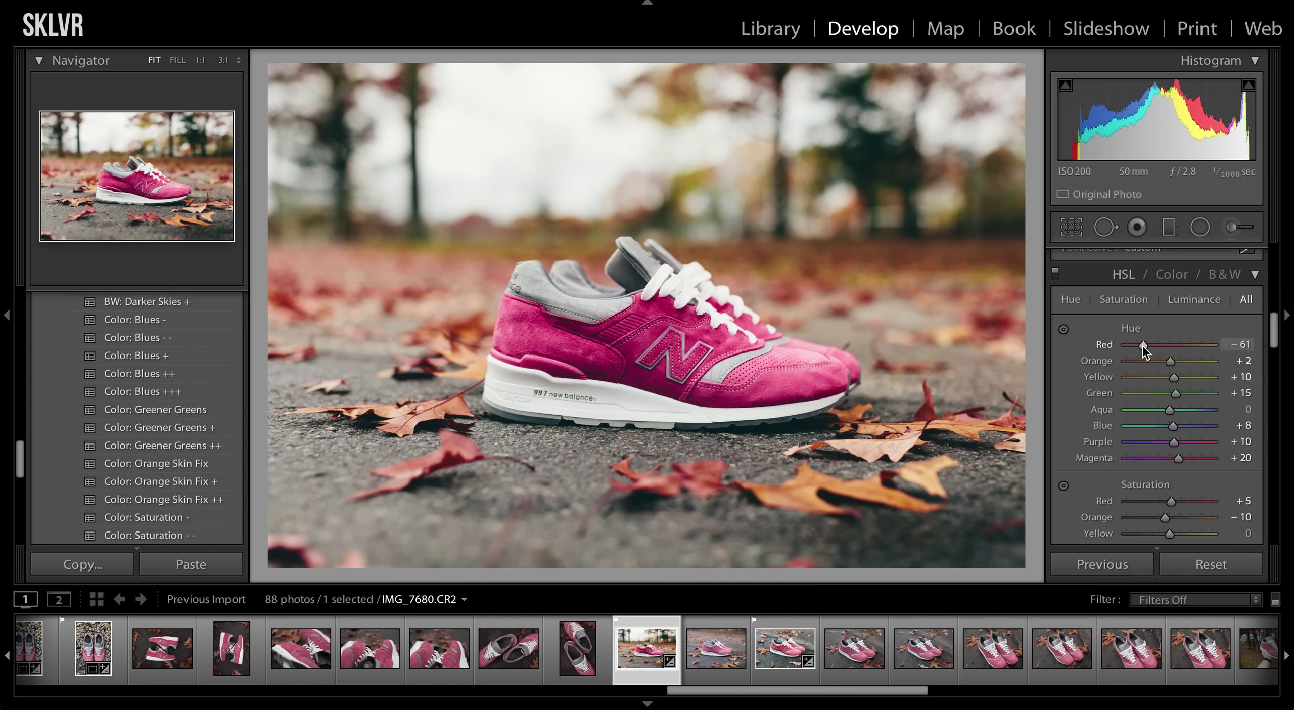
key("ctrl+z")
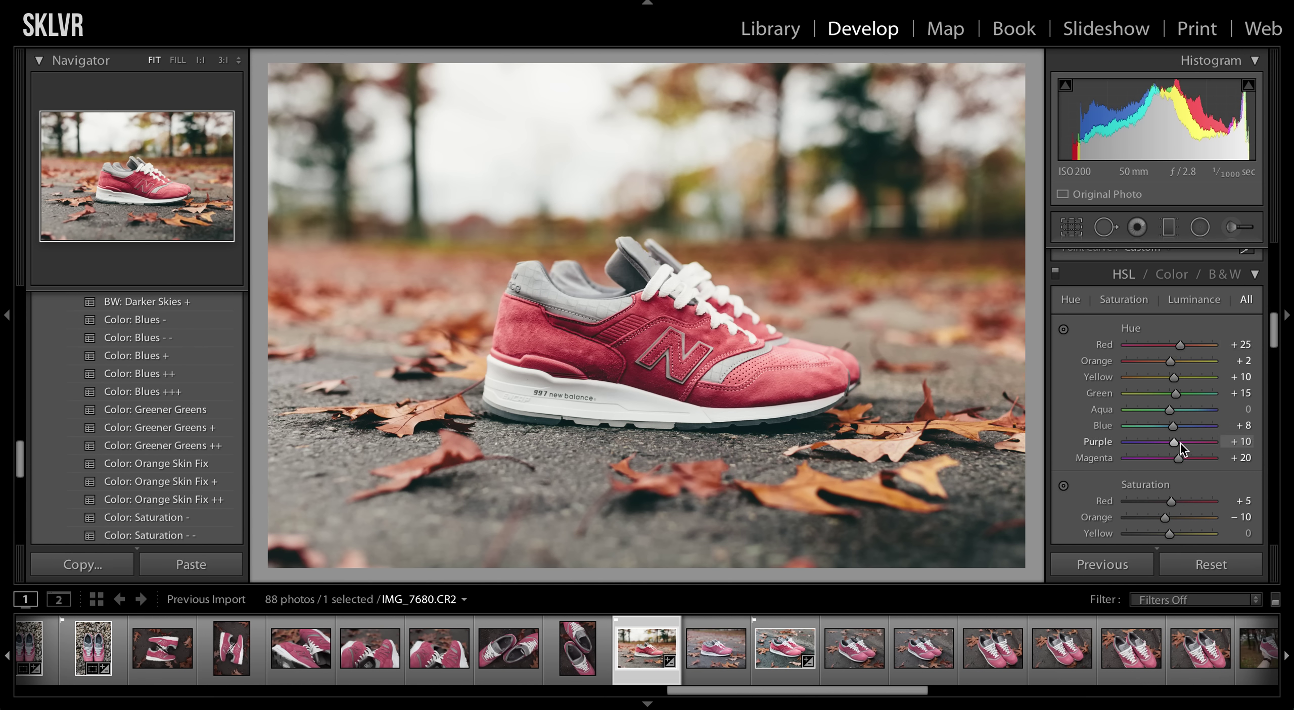
Try HSL red hue values of 0 and +10, and settle on +15
left_click(1233, 344)
type("0")
key("Return")
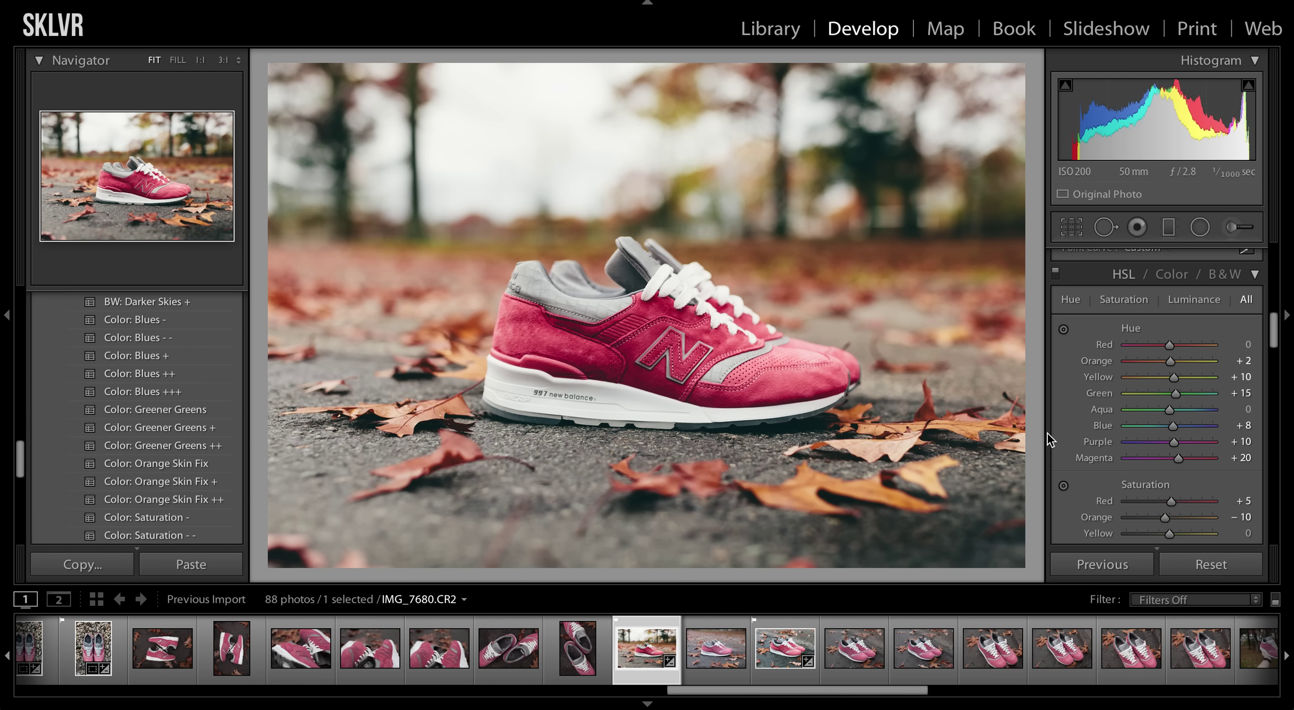
left_click(1233, 344)
type("10")
key("Return")
left_click(1239, 344)
type("15")
key("Return")
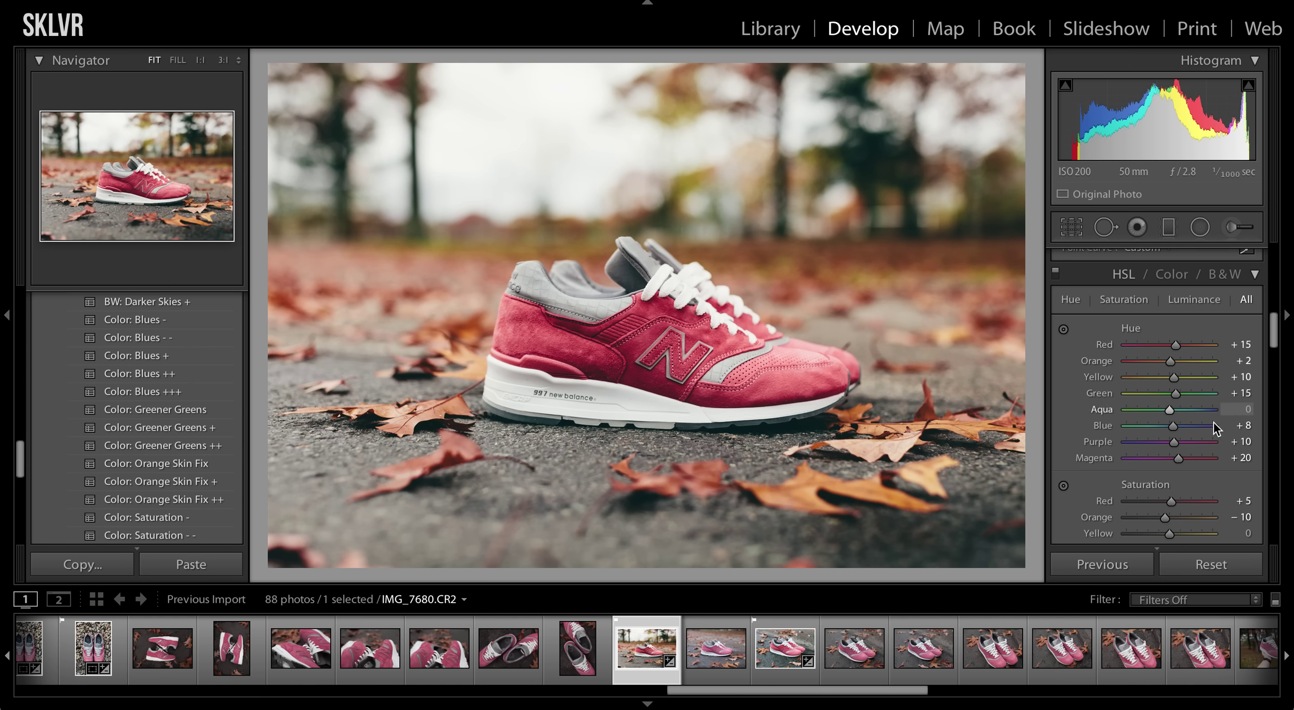
Try an HSL magenta hue of 0 and settle on +15
left_click(1238, 457)
type("0")
key("Return")
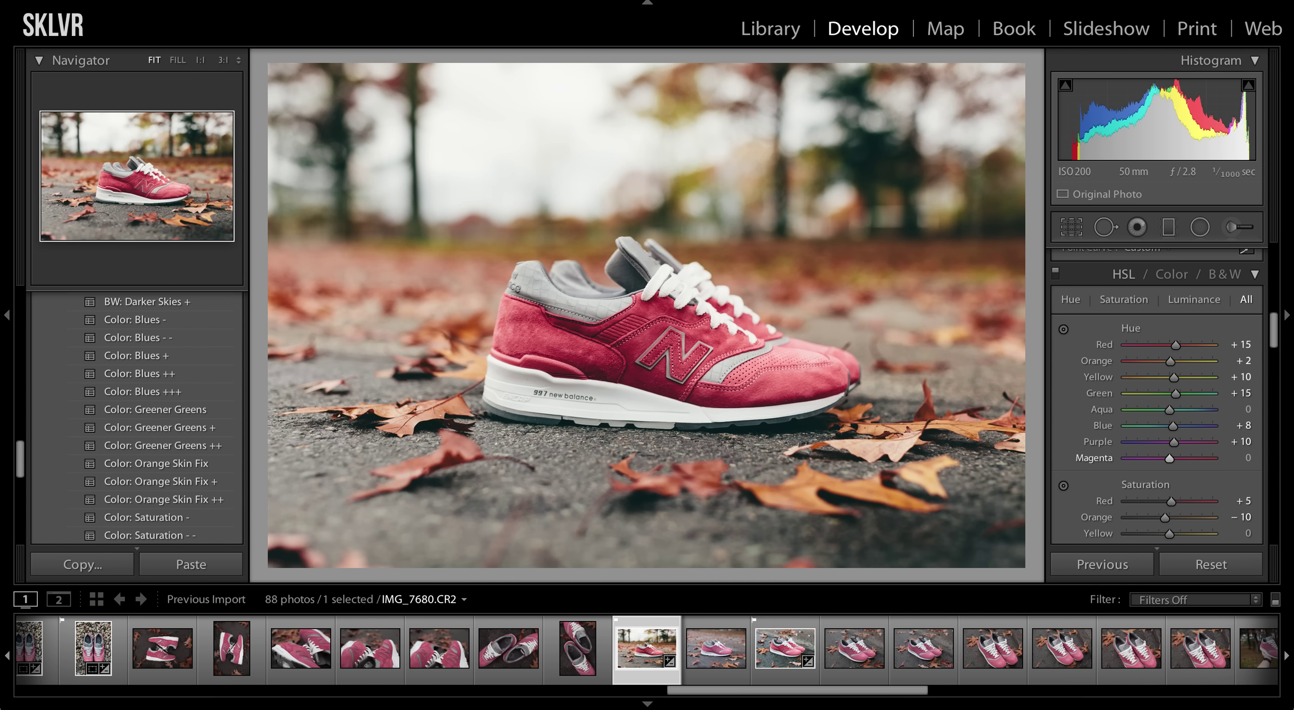
left_click(1179, 459)
left_click_drag(1178, 461, 1176, 461)
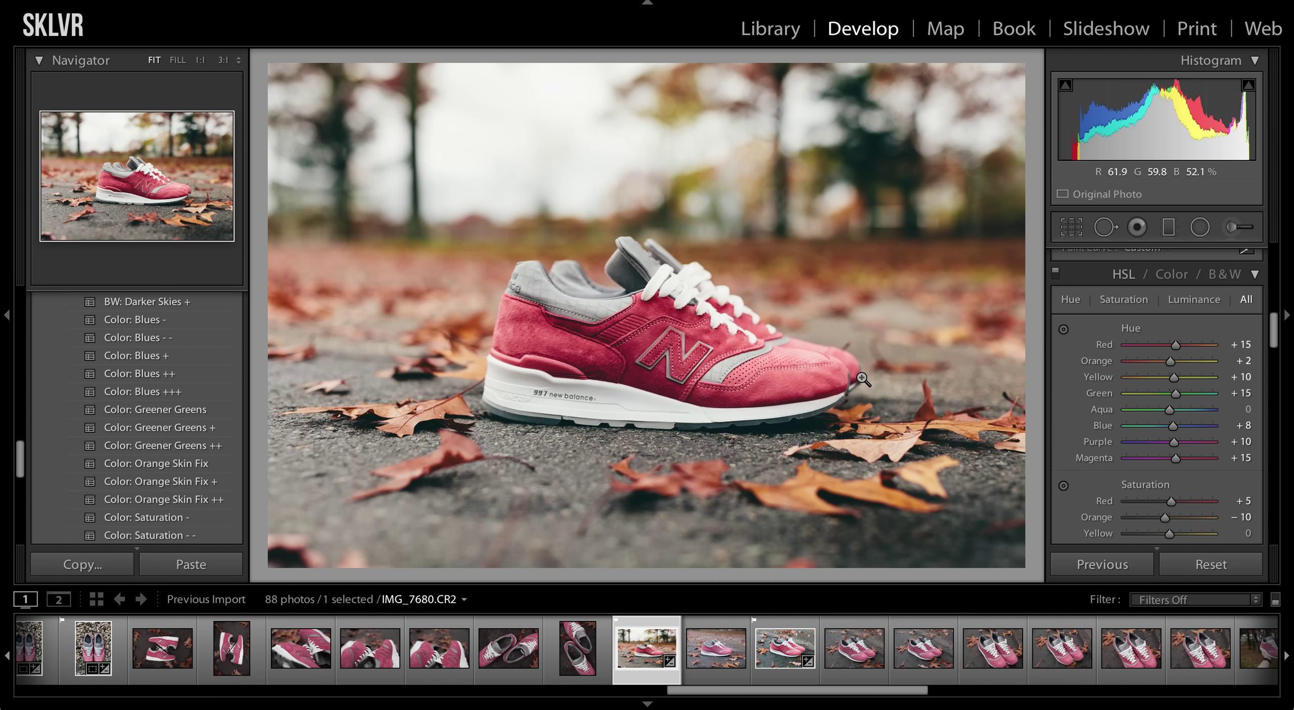
Try an HSL red saturation of +44 and undo it
scroll(1114, 426, "down", 4)
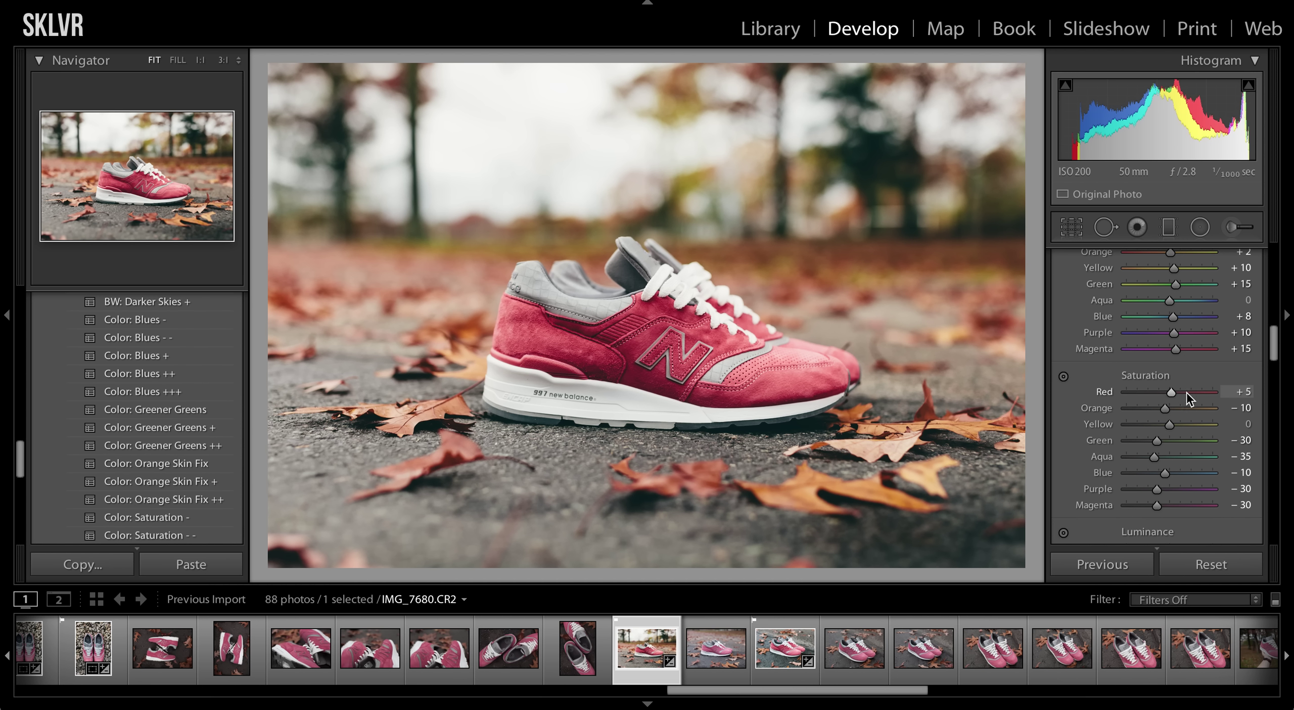
left_click_drag(1186, 394, 1189, 397)
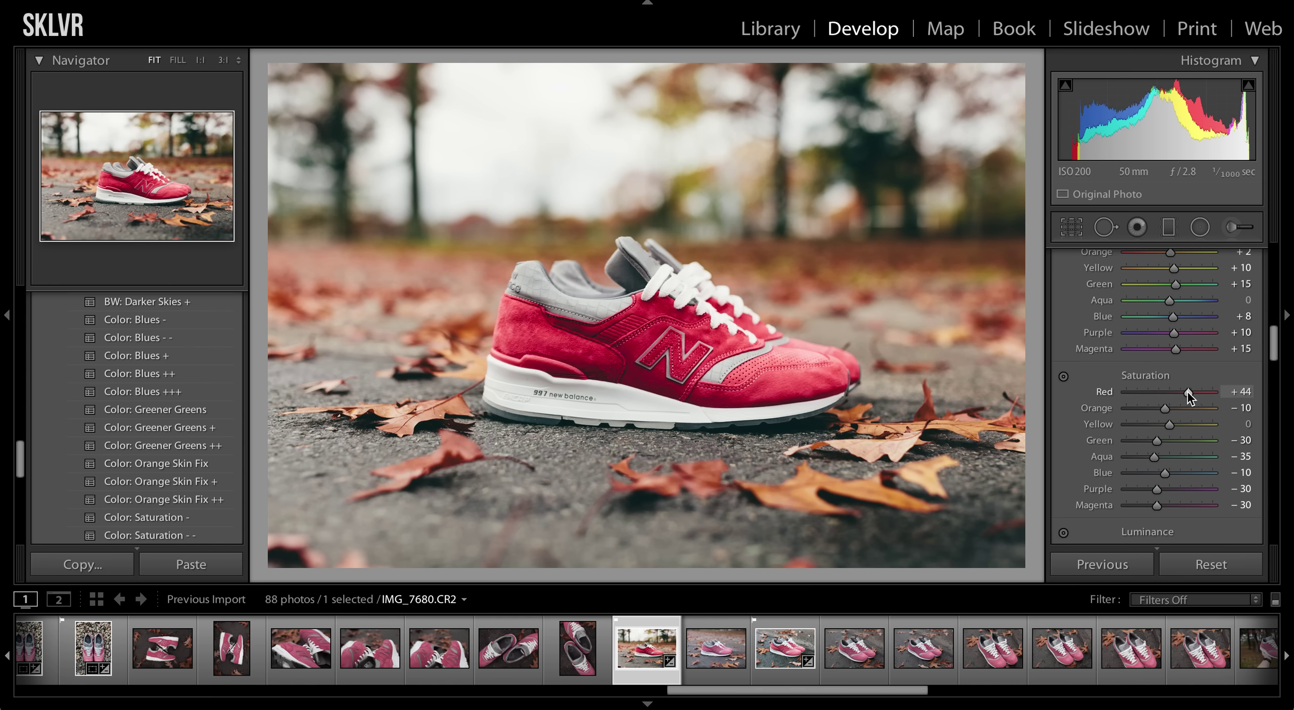
key("ctrl+z")
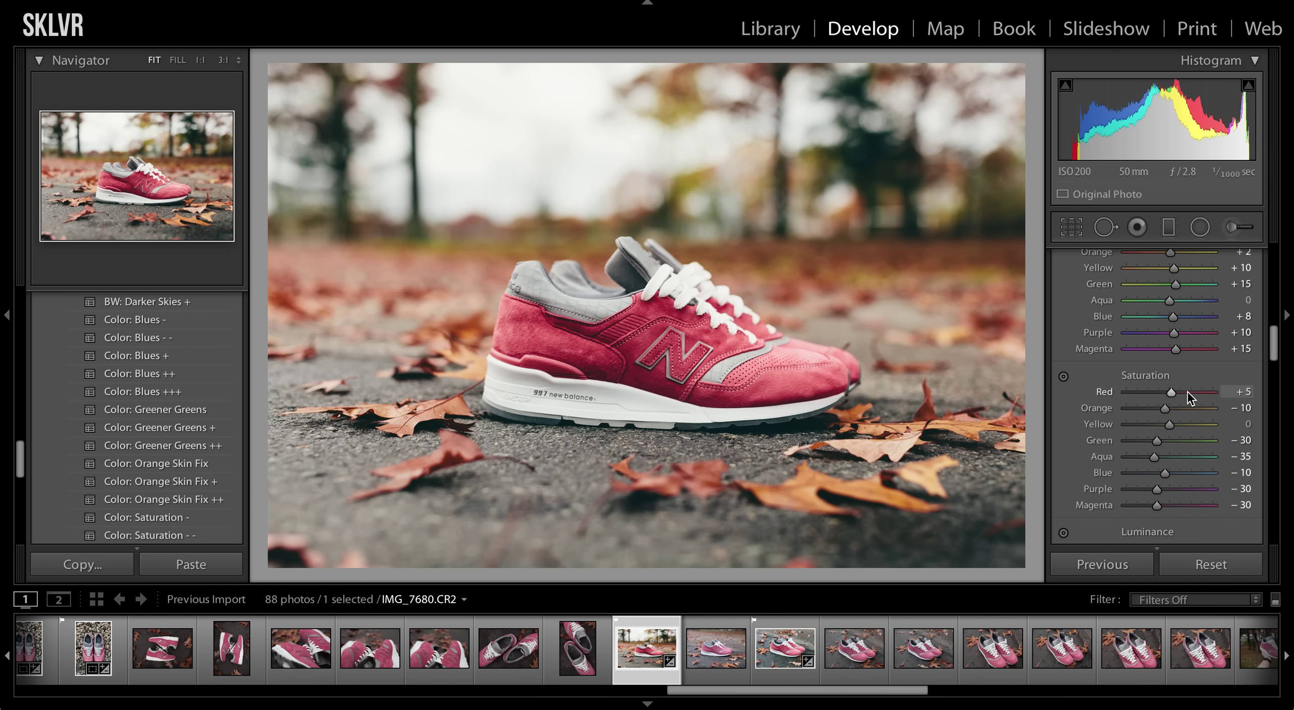
Try brightening the reds with an HSL red luminance of +58 and undo it
scroll(1190, 399, "down", 5)
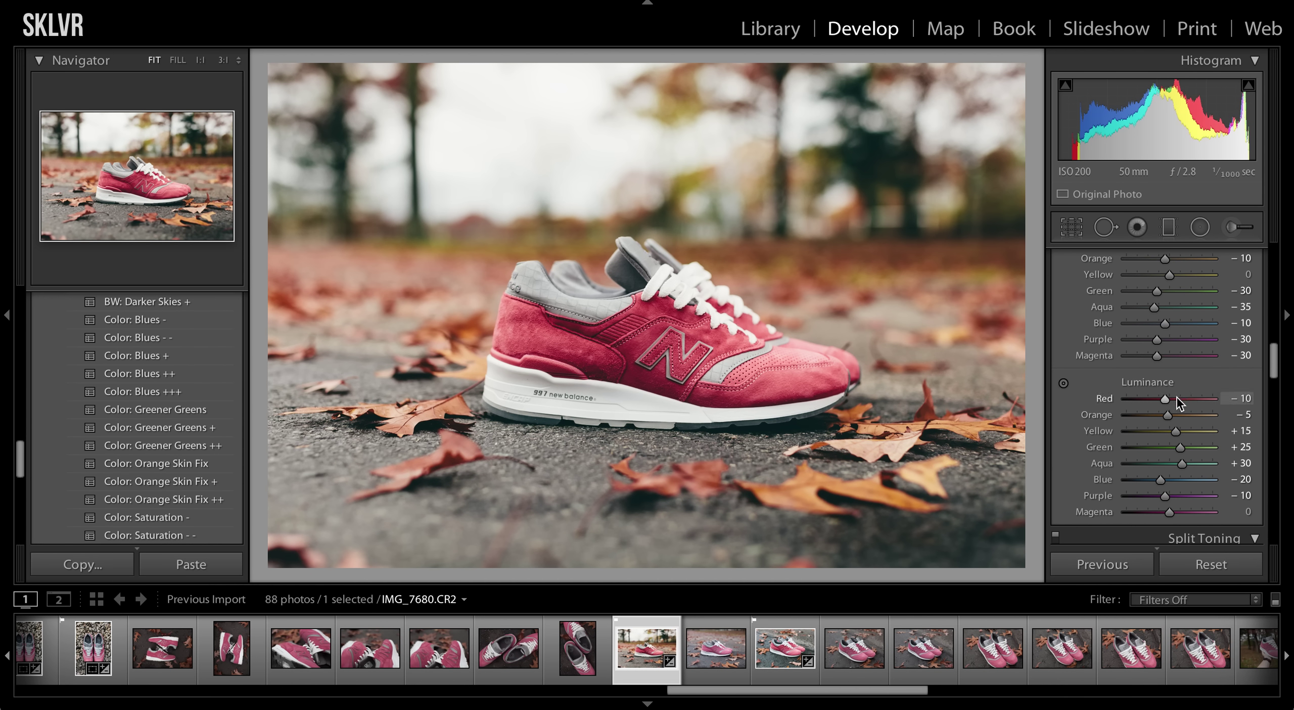
left_click_drag(1178, 402, 1195, 402)
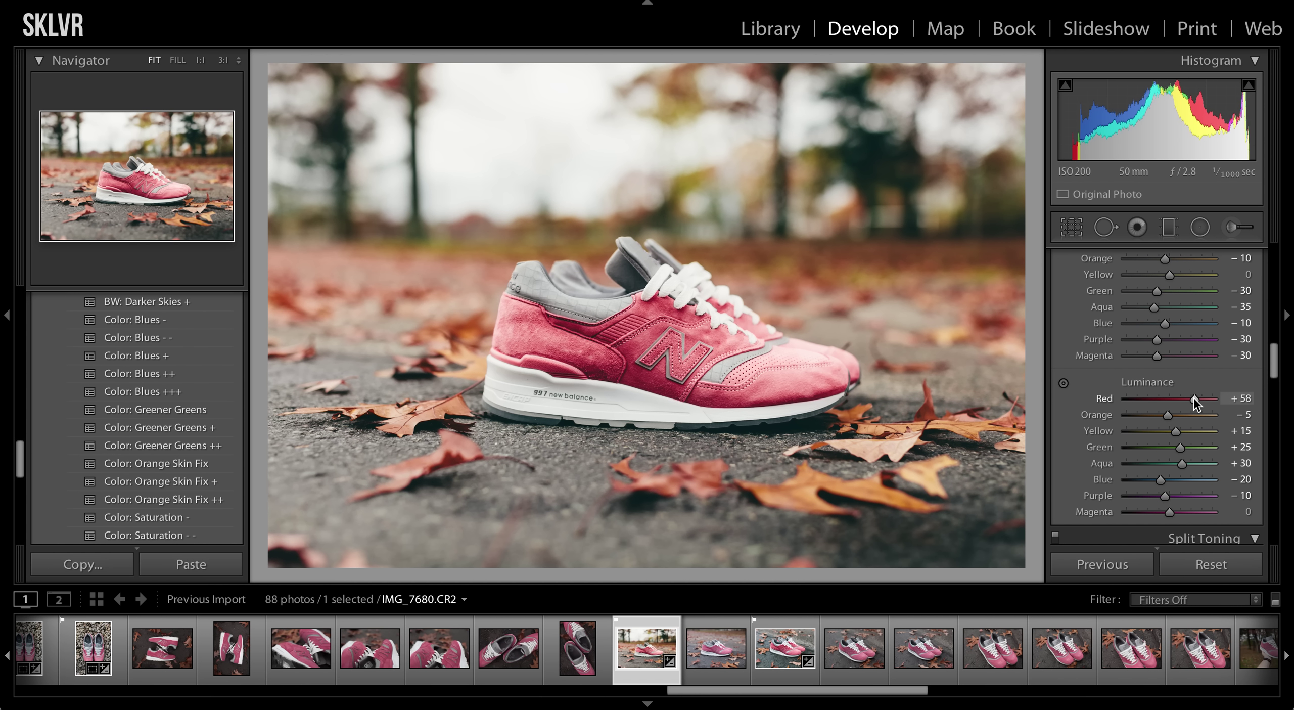
left_click_drag(1195, 400, 1178, 402)
key("ctrl+z")
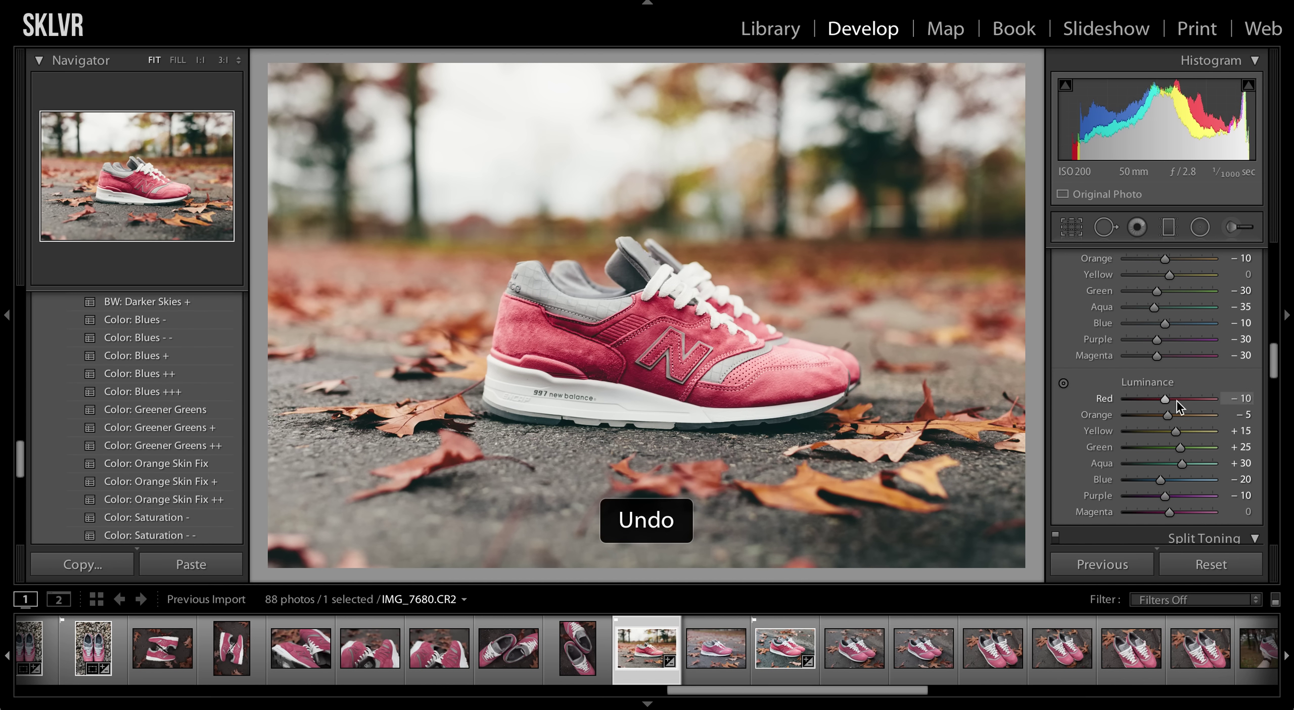
Try an HSL red luminance of 0, set it to +5, and check the sneaker at 1:1
left_click(1223, 397)
type("0")
key("Return")
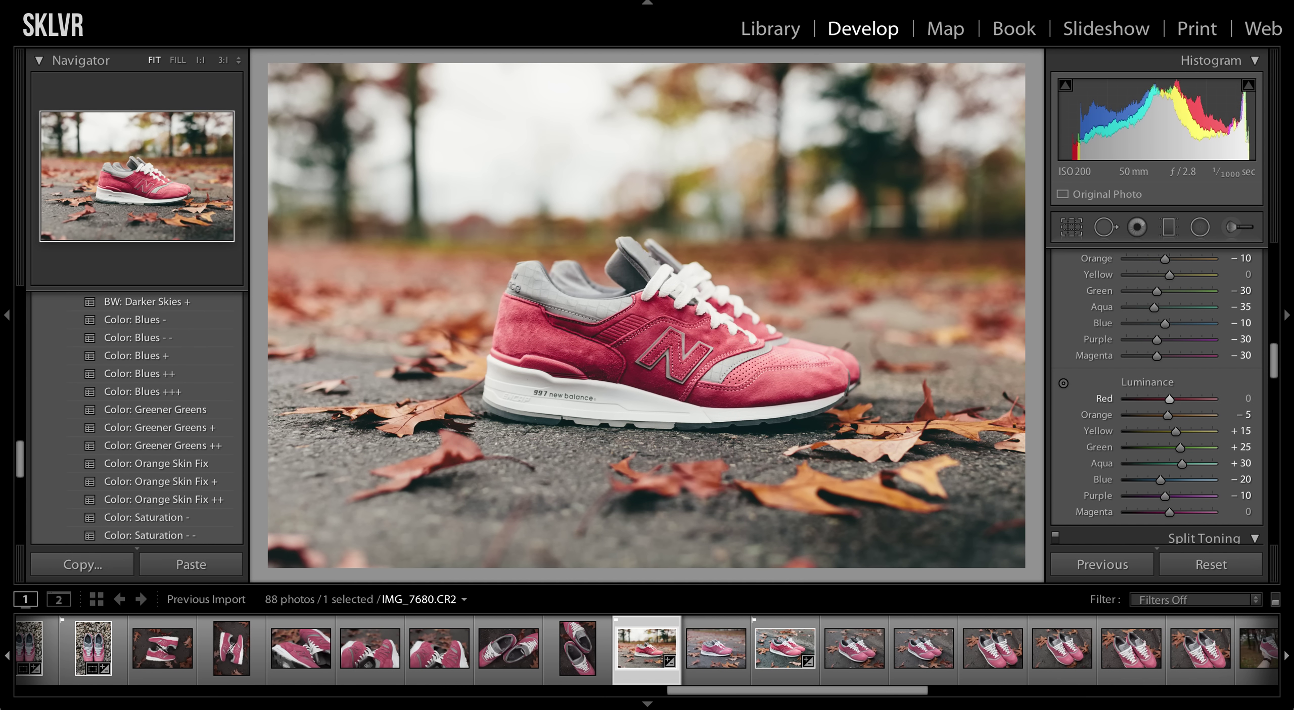
left_click(1246, 398)
type("5")
key("Return")
left_click(751, 404)
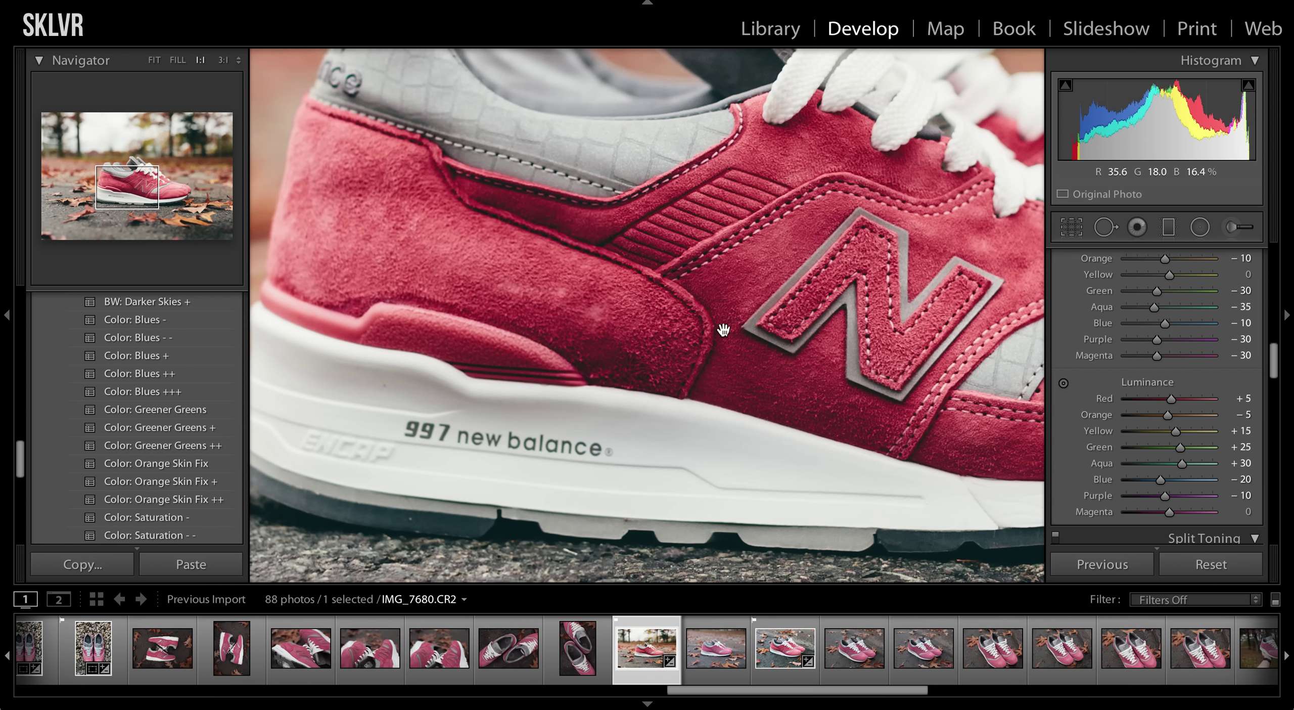
left_click(836, 300)
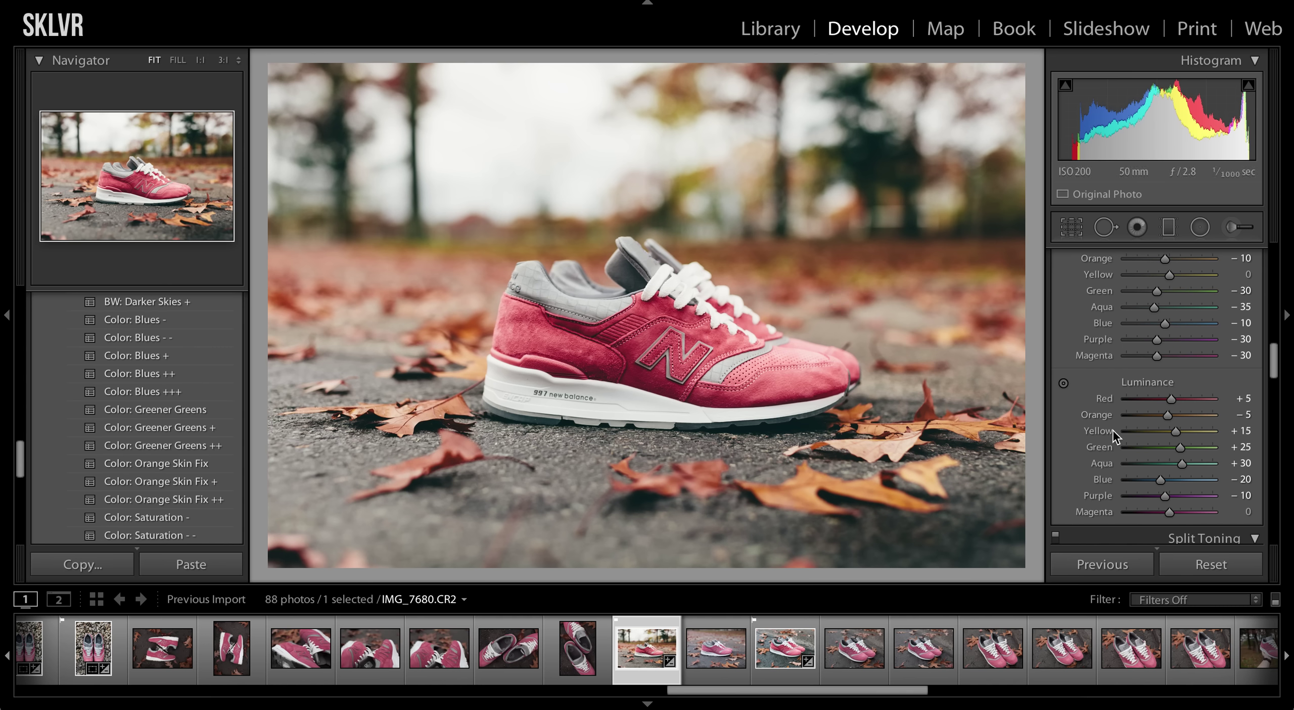
Lower the HSL red hue to +4 and fine-tune it slightly lower
scroll(1165, 349, "up", 5)
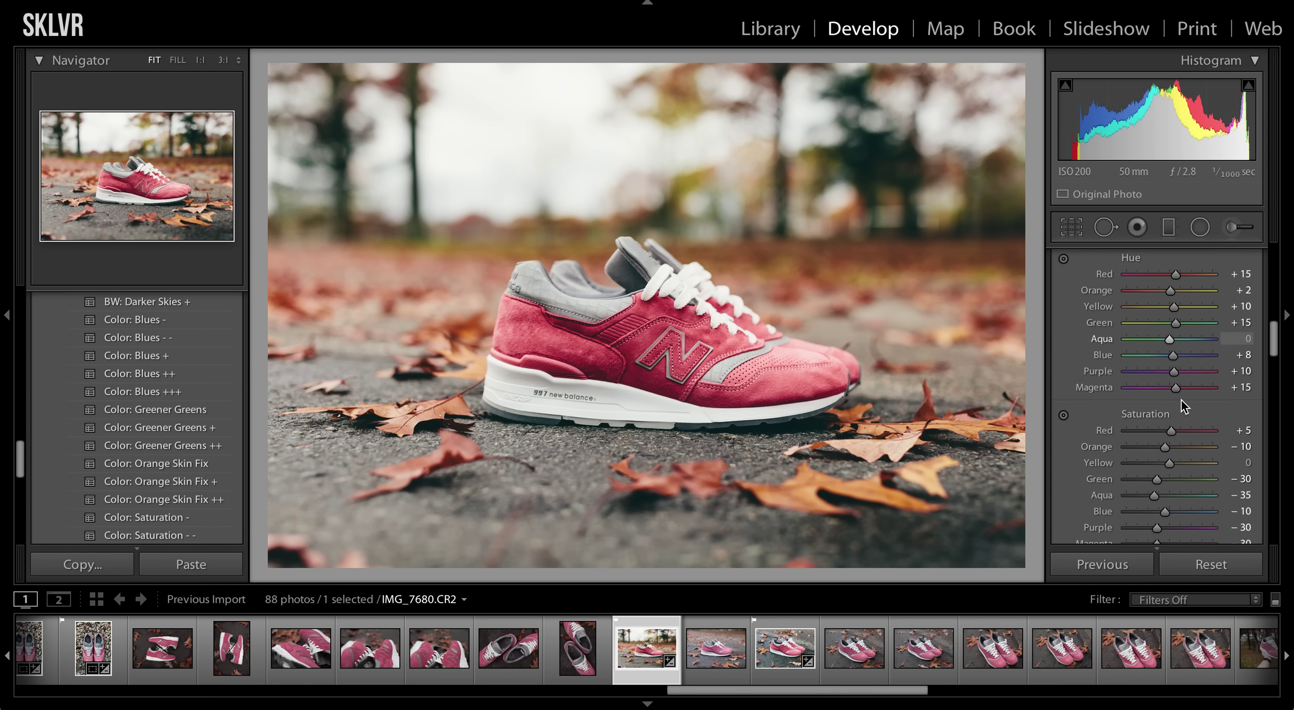
scroll(1176, 500, "down", 2)
scroll(1176, 499, "up", 3)
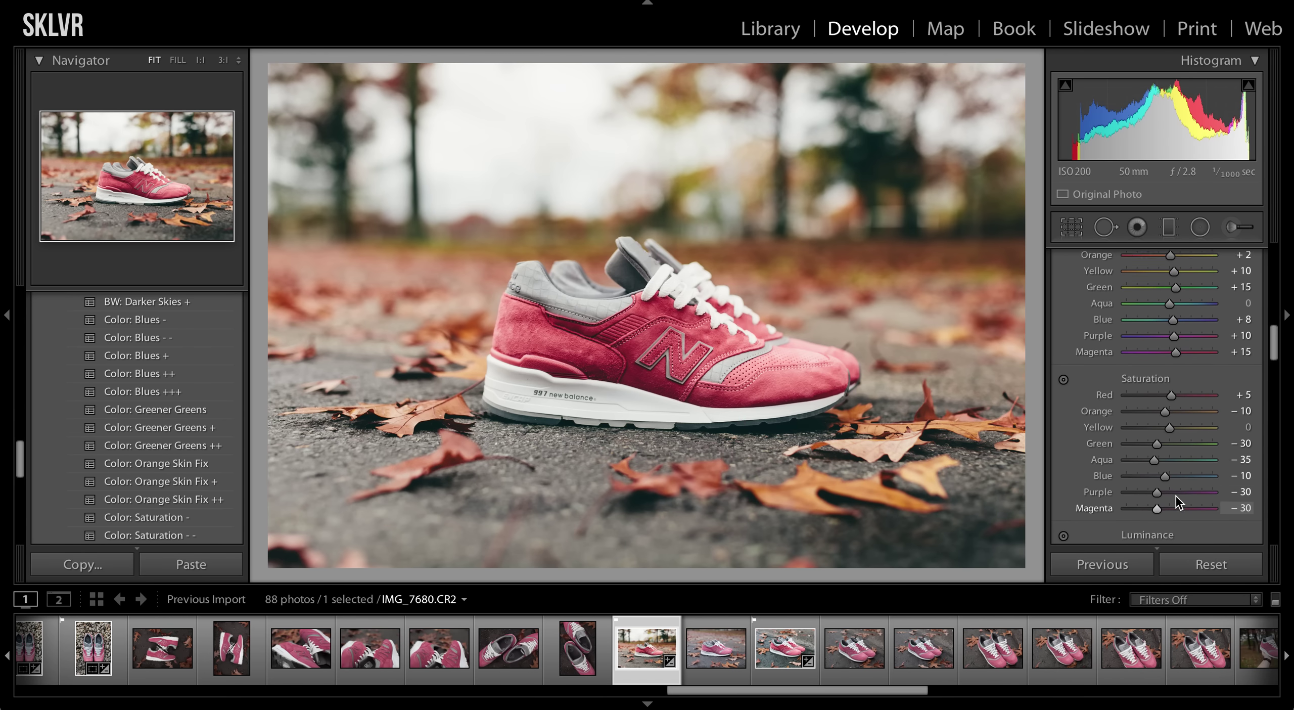
scroll(1171, 310, "up", 2)
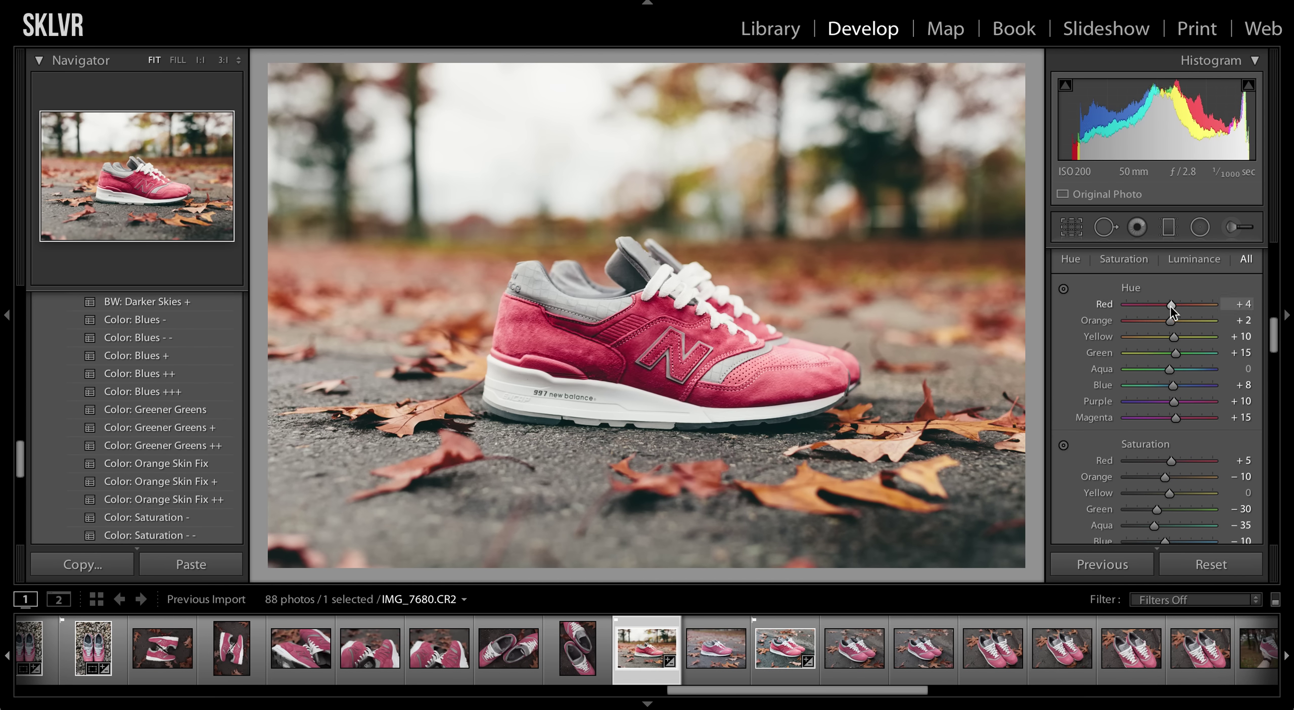
left_click_drag(1172, 310, 1168, 310)
Sample colors for the split-toning highlights, leaving the highlight hue at 178 with saturation 0
scroll(1181, 386, "down", 5)
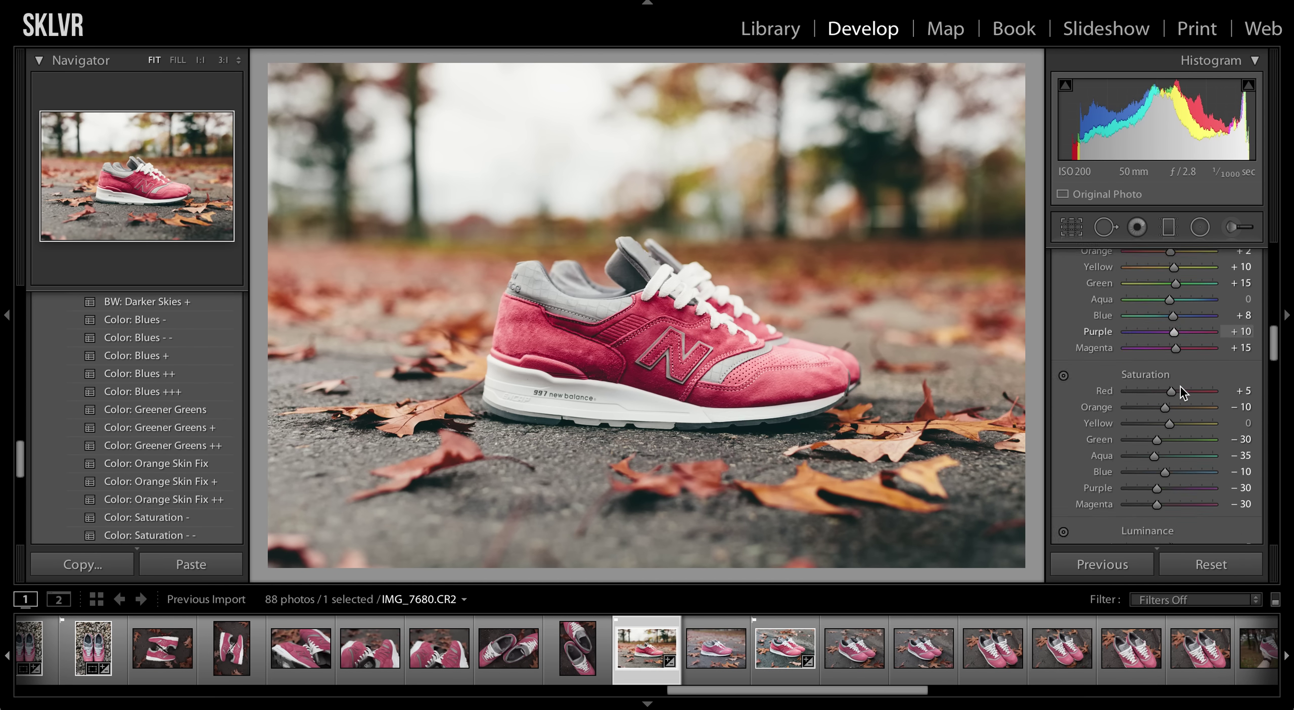
scroll(1181, 386, "down", 1)
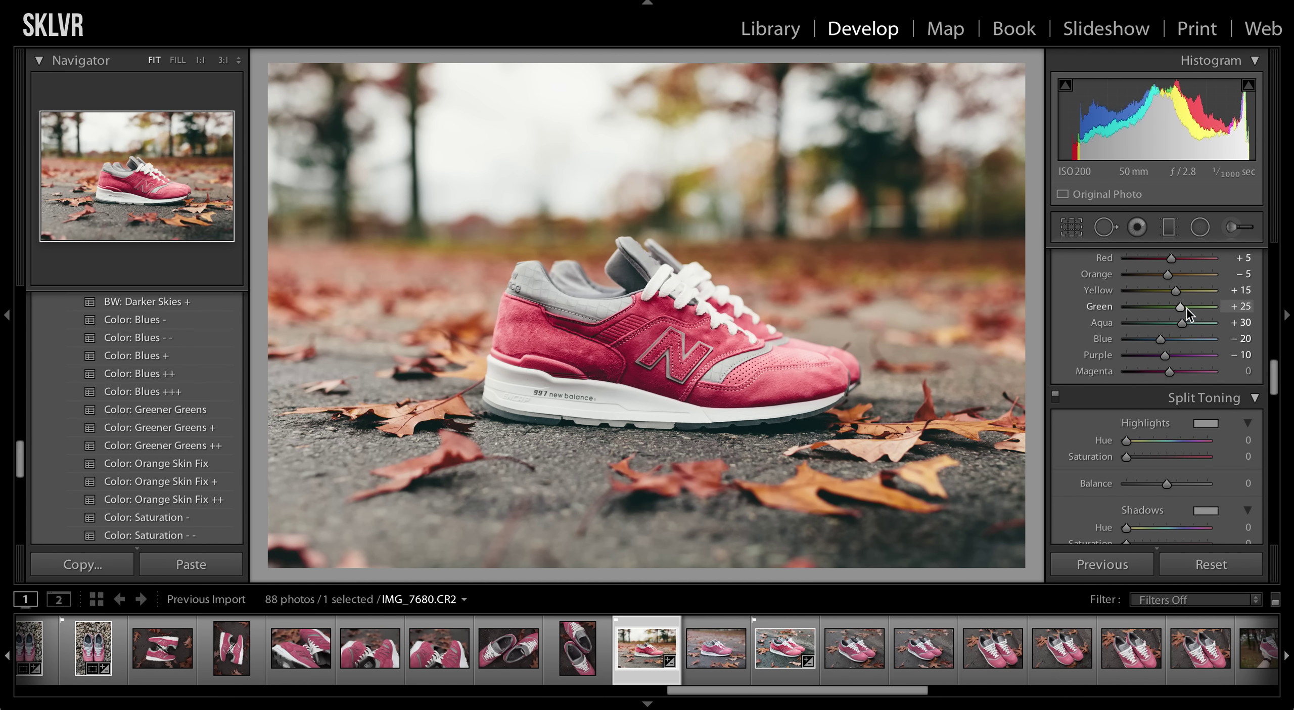
scroll(1197, 340, "down", 5)
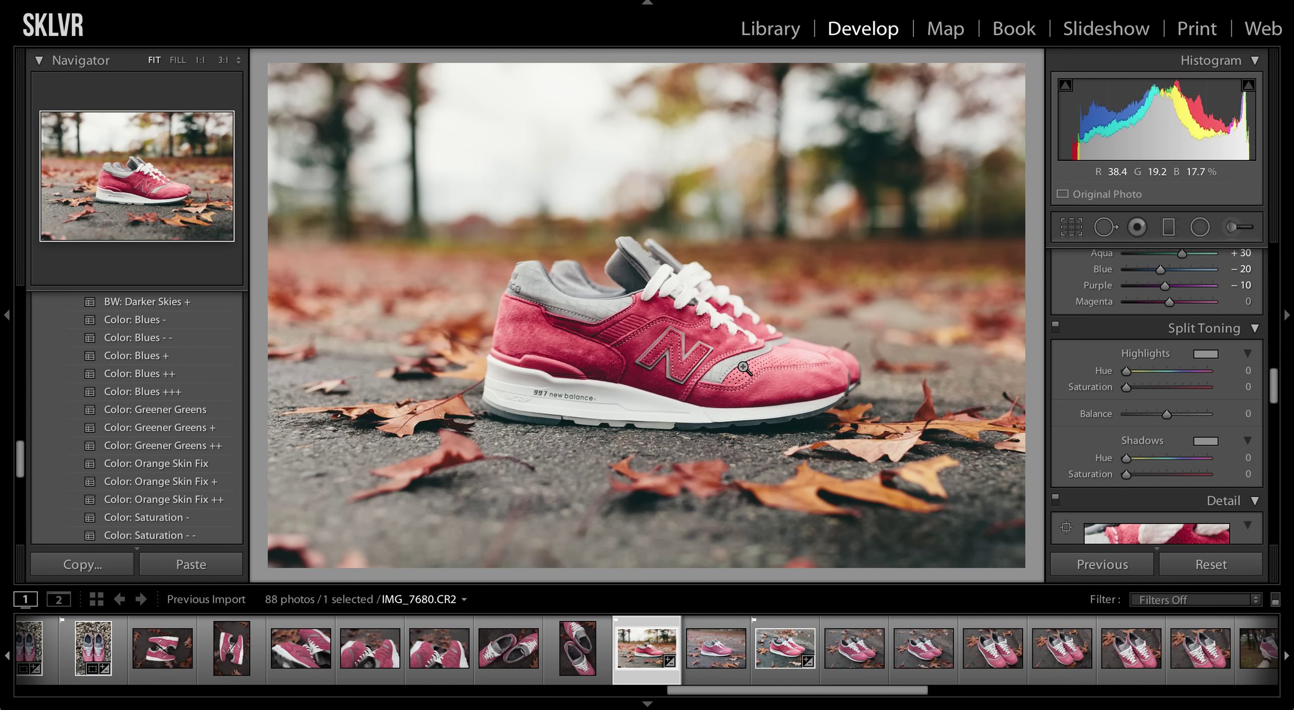
left_click(1209, 358)
left_click_drag(869, 430, 1000, 448)
left_click(1274, 352)
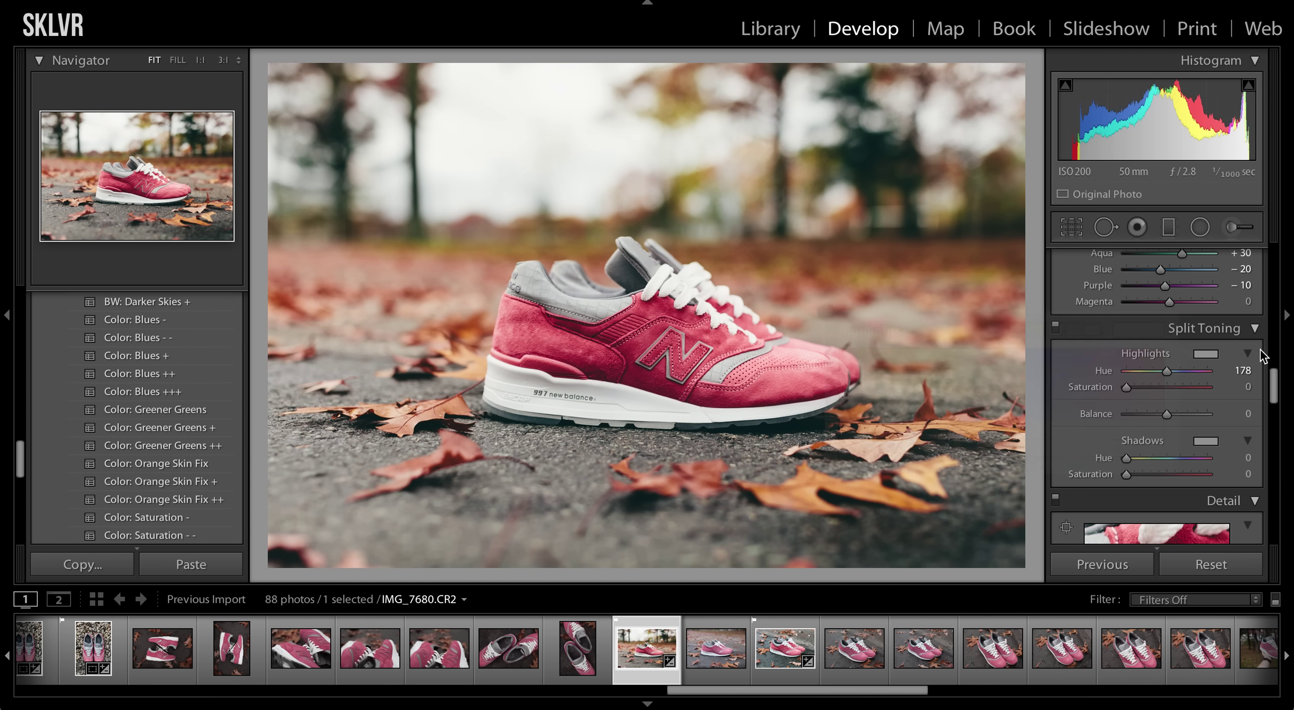
Examine the Sharpening and Noise Reduction settings and inspect the sneaker and blurred background at 1:1
scroll(1245, 441, "down", 3)
scroll(1221, 470, "down", 4)
scroll(1223, 503, "down", 2)
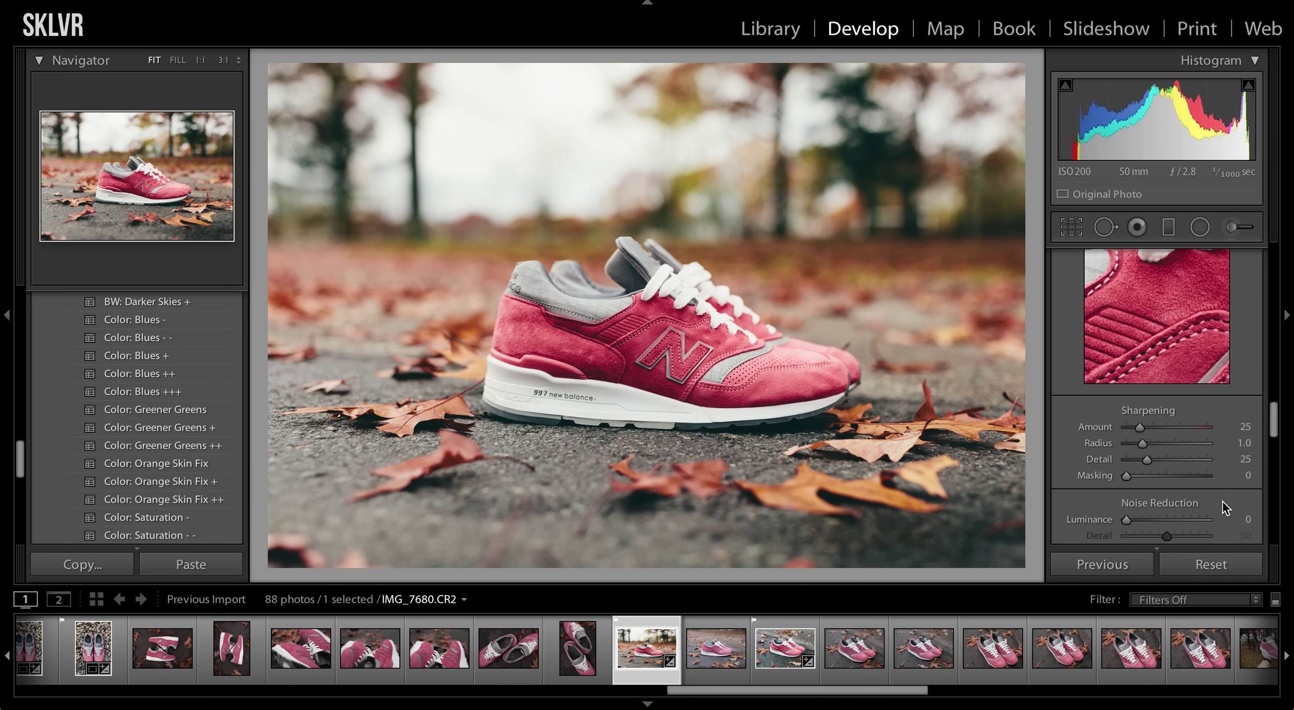
left_click(699, 379)
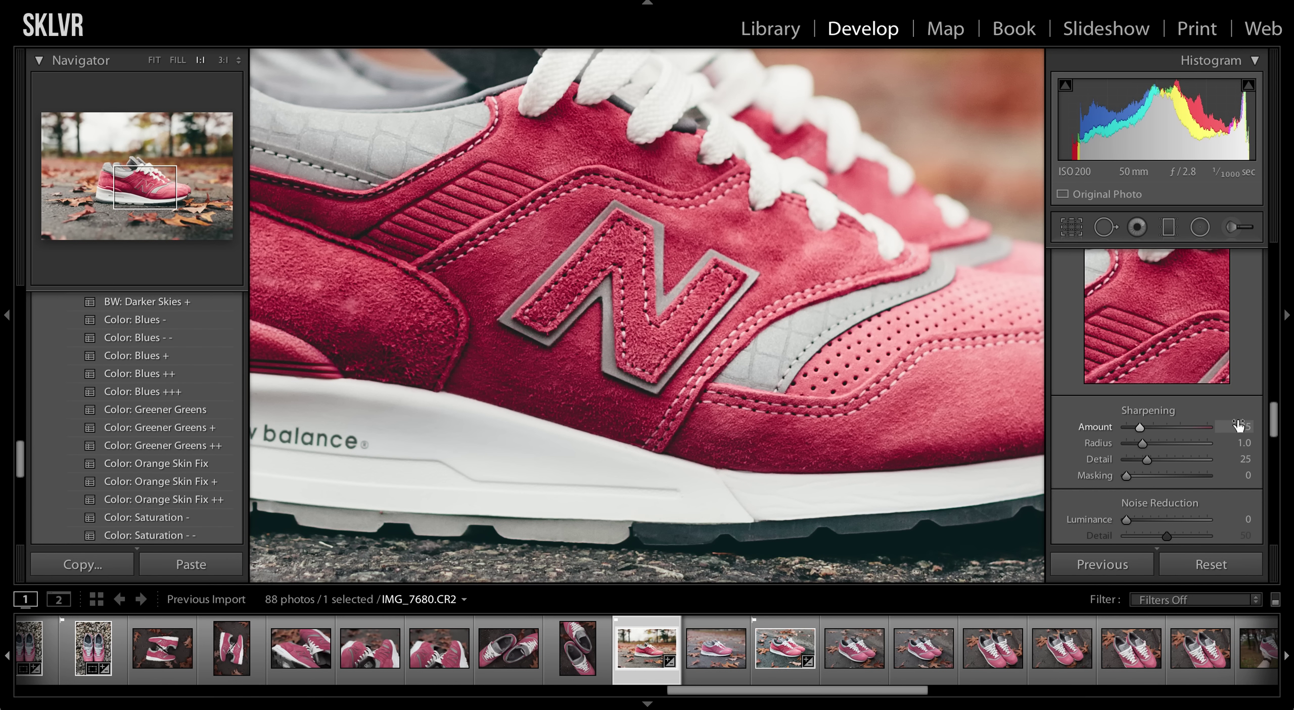
left_click_drag(599, 326, 894, 379)
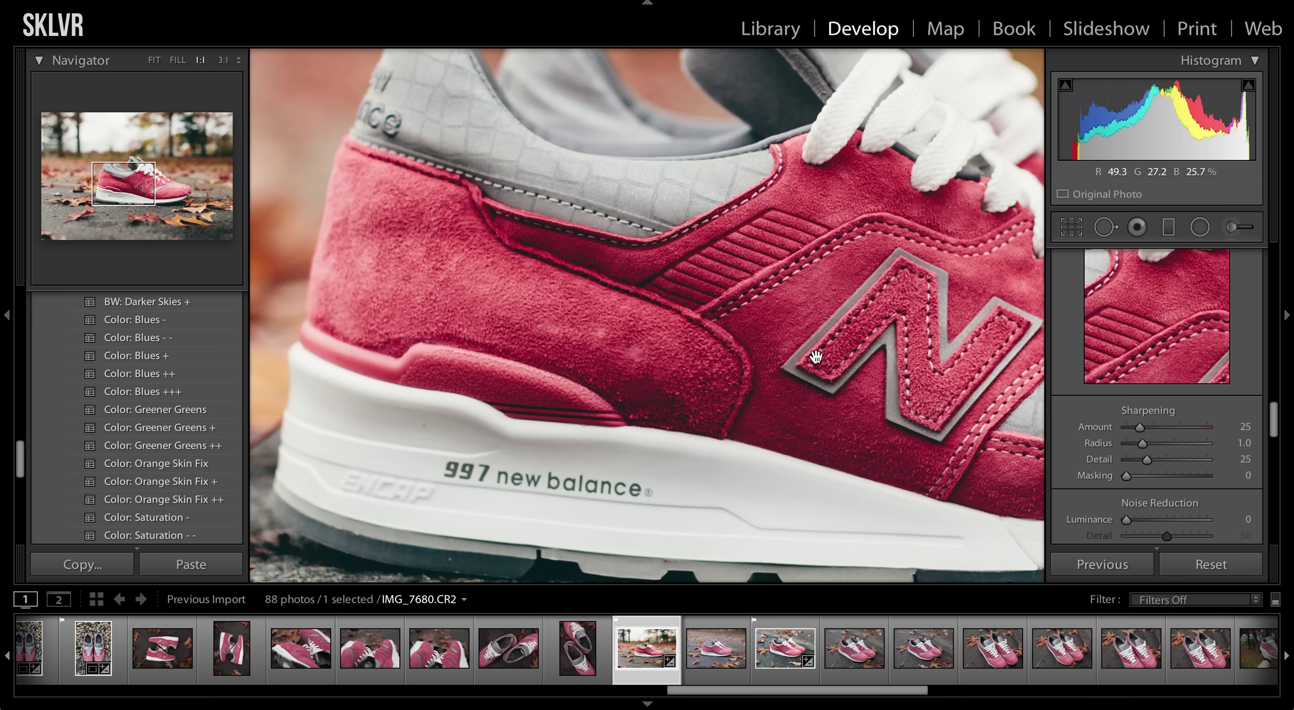
left_click(864, 345)
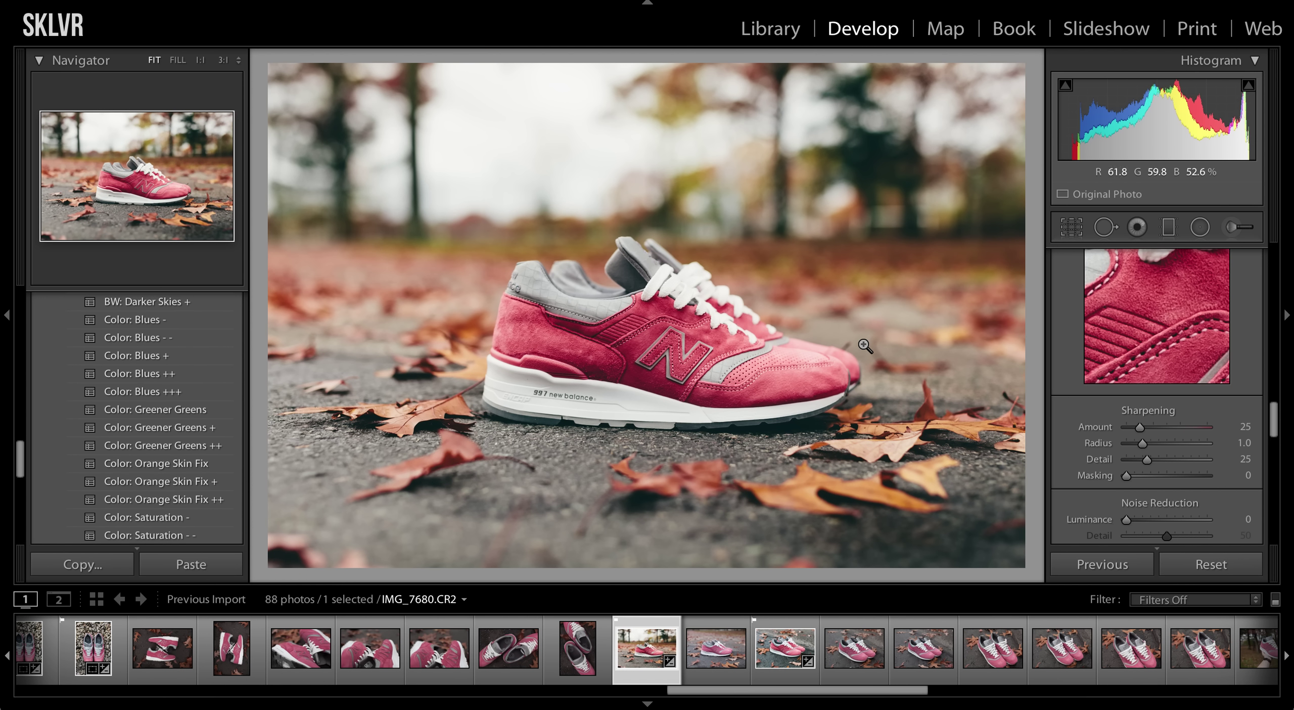
left_click(698, 378)
left_click(744, 383)
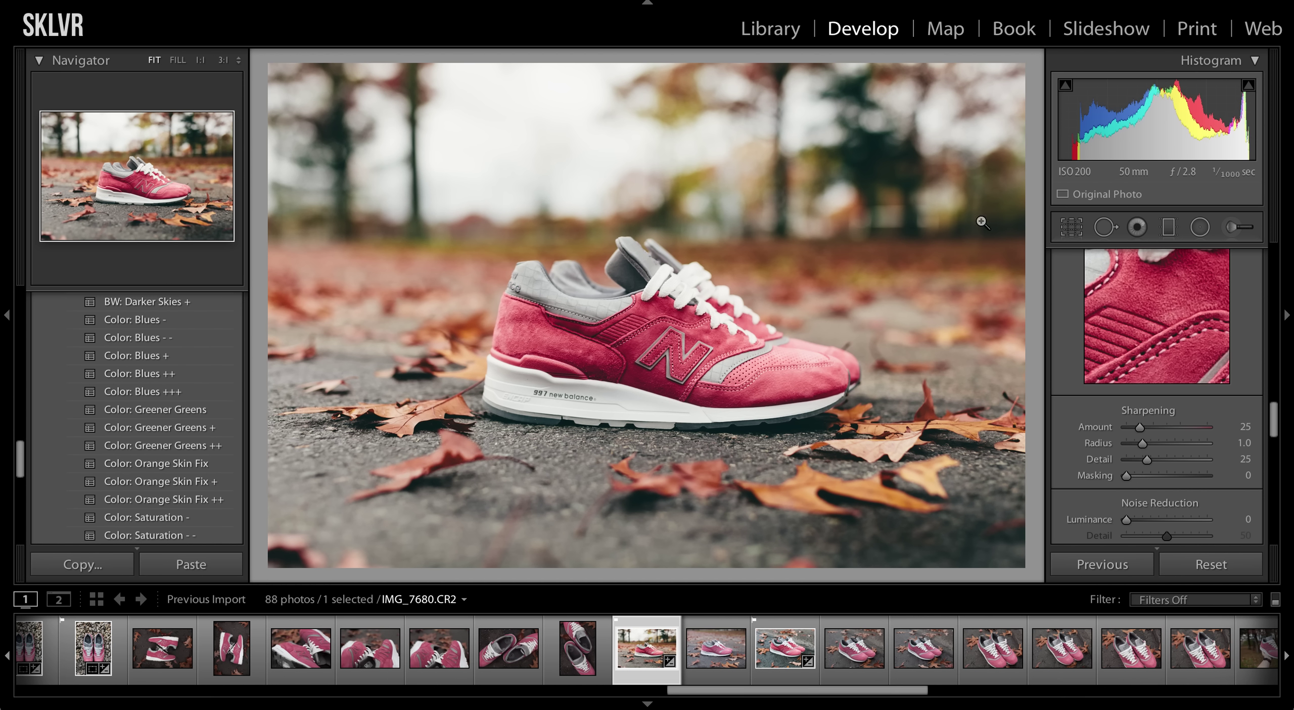
left_click(631, 327)
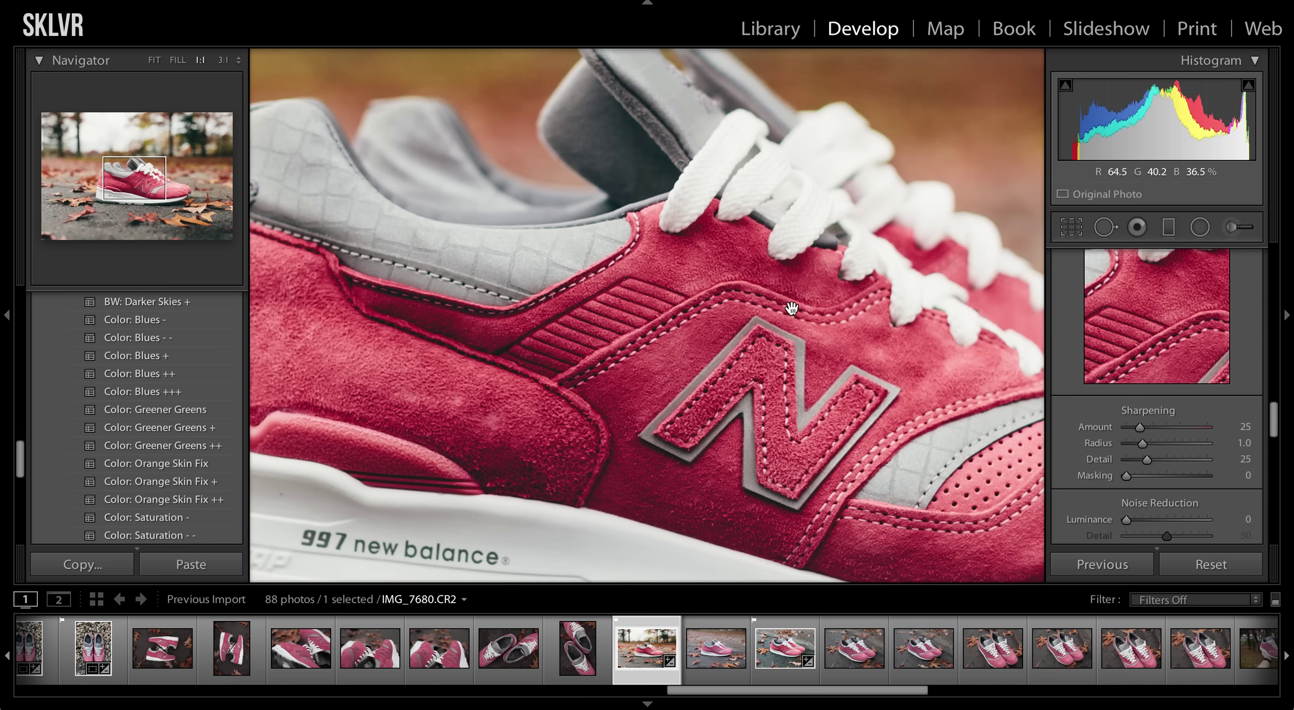
left_click_drag(498, 287, 828, 556)
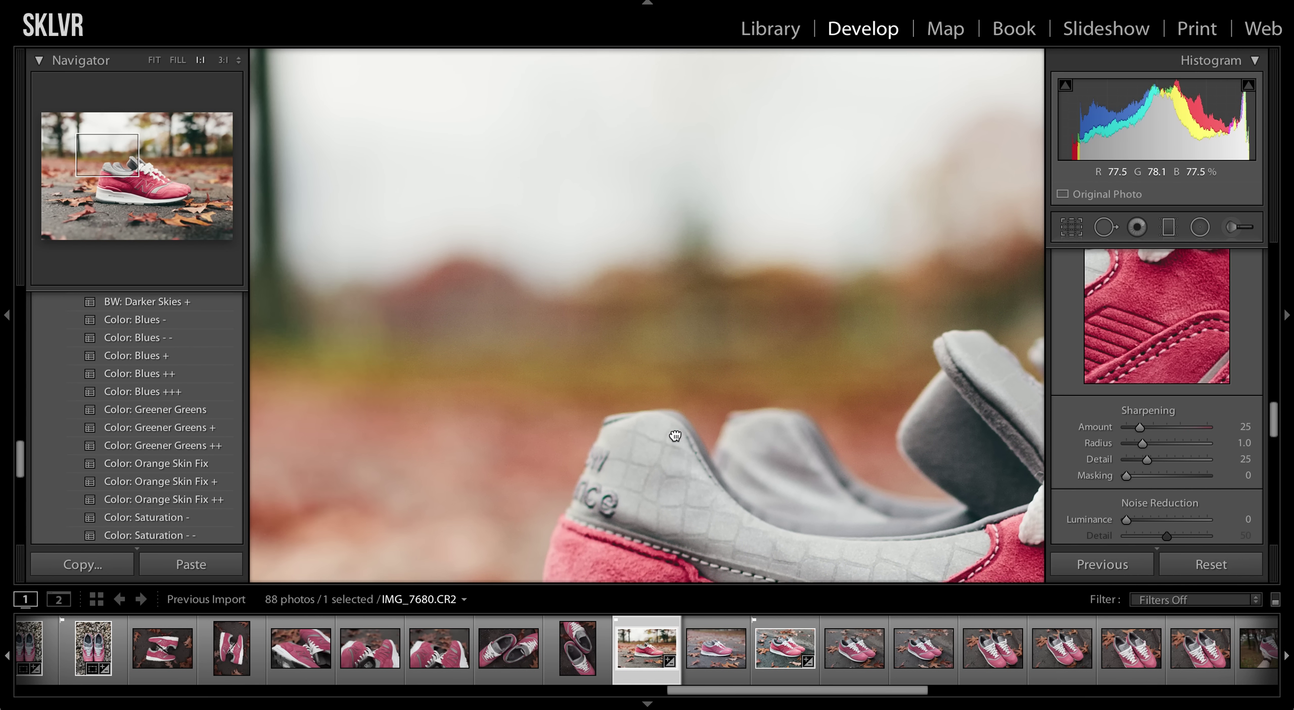
left_click_drag(581, 384, 791, 282)
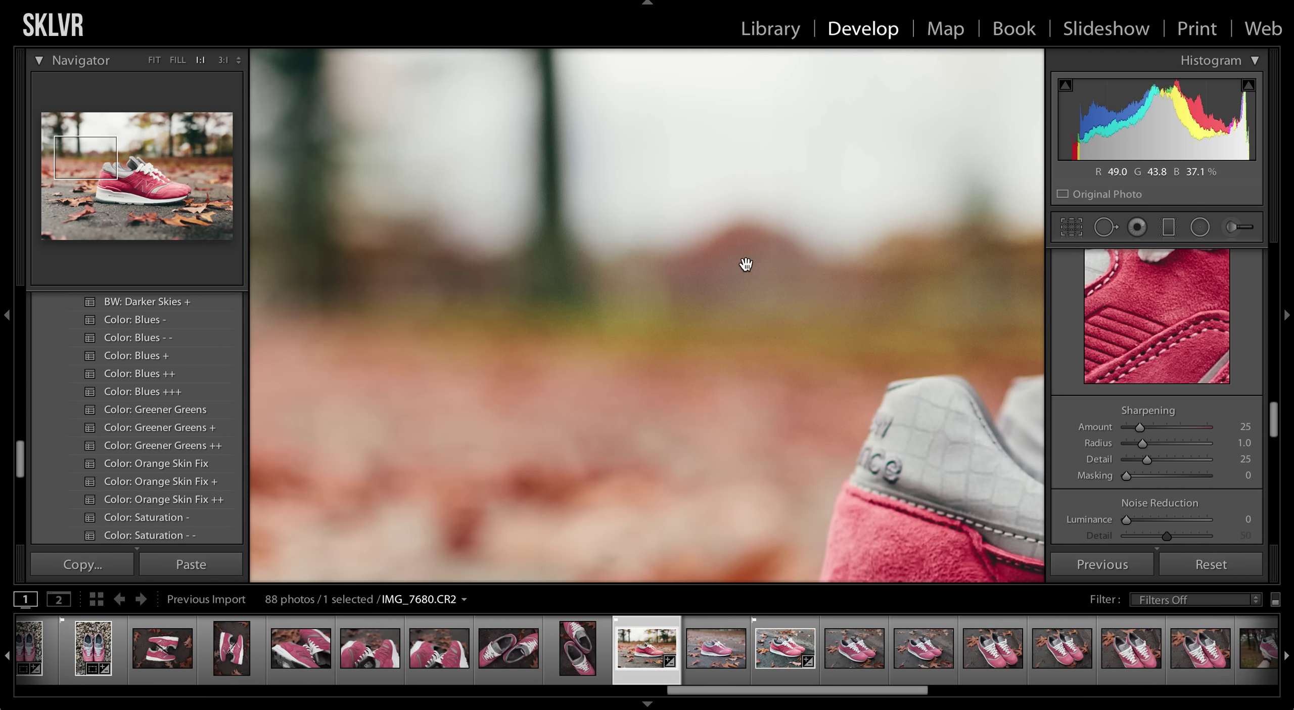
Inspect the fallen leaves, pavement and sneaker sole at 1:1, and return to the full photo view
left_click_drag(571, 496, 615, 245)
scroll(564, 241, "down", 5)
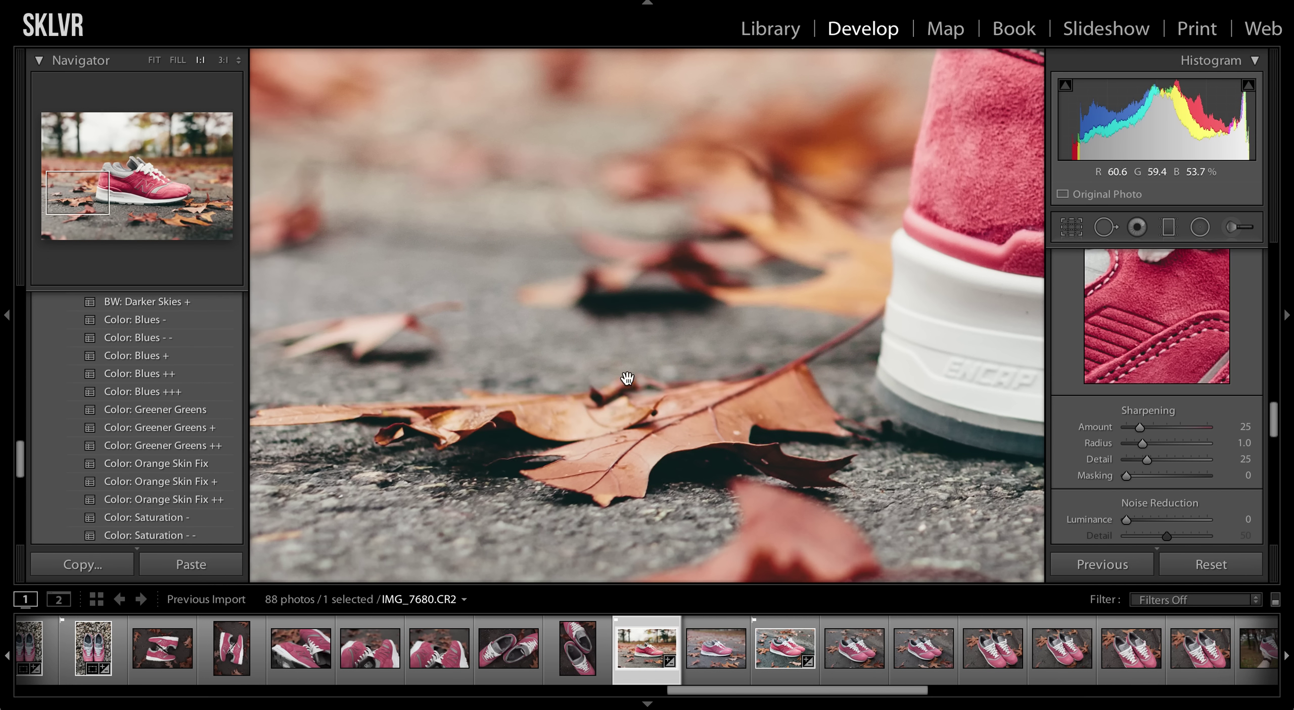
scroll(807, 425, "right", 5)
scroll(919, 386, "right", 5)
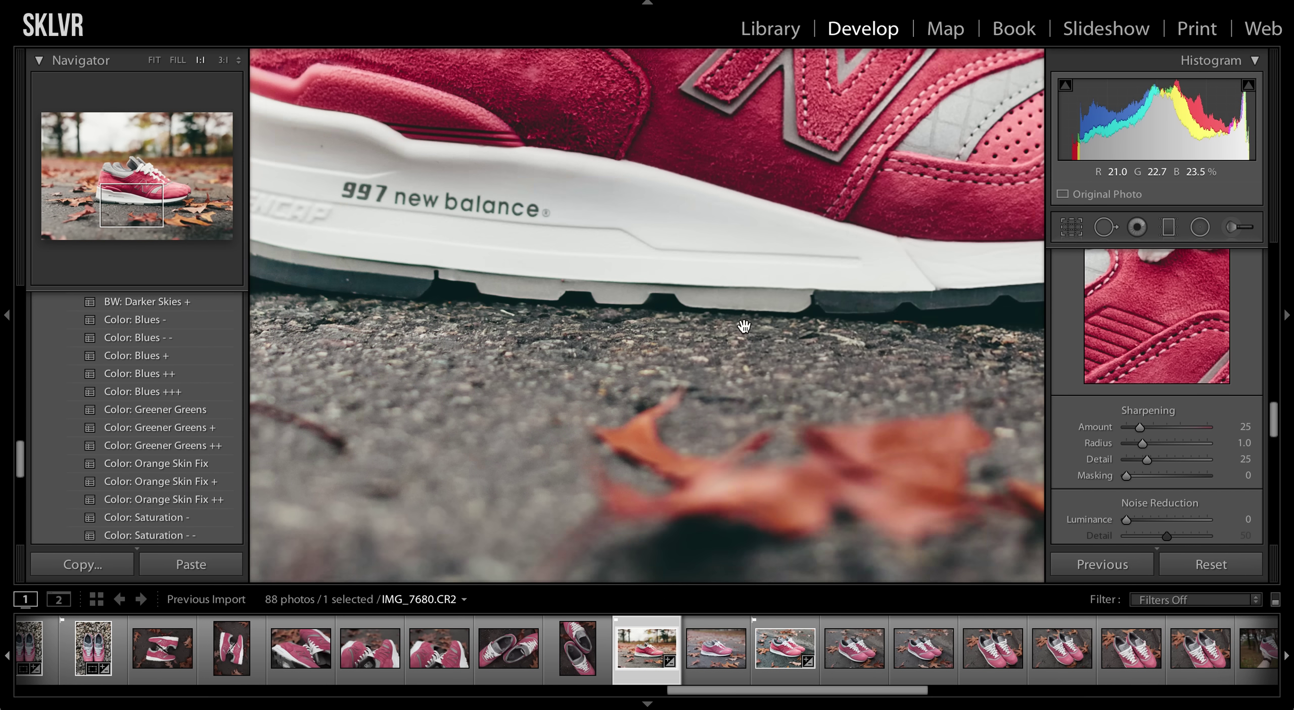
scroll(572, 346, "right", 5)
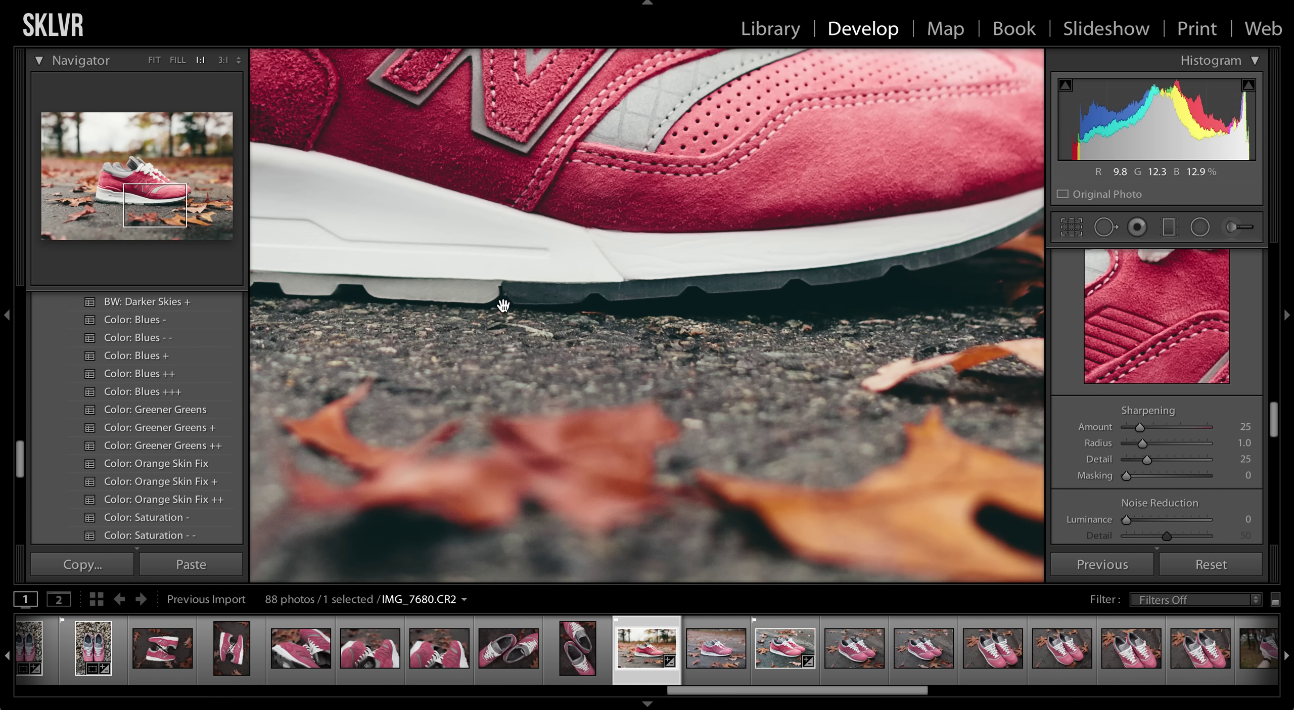
left_click(609, 289)
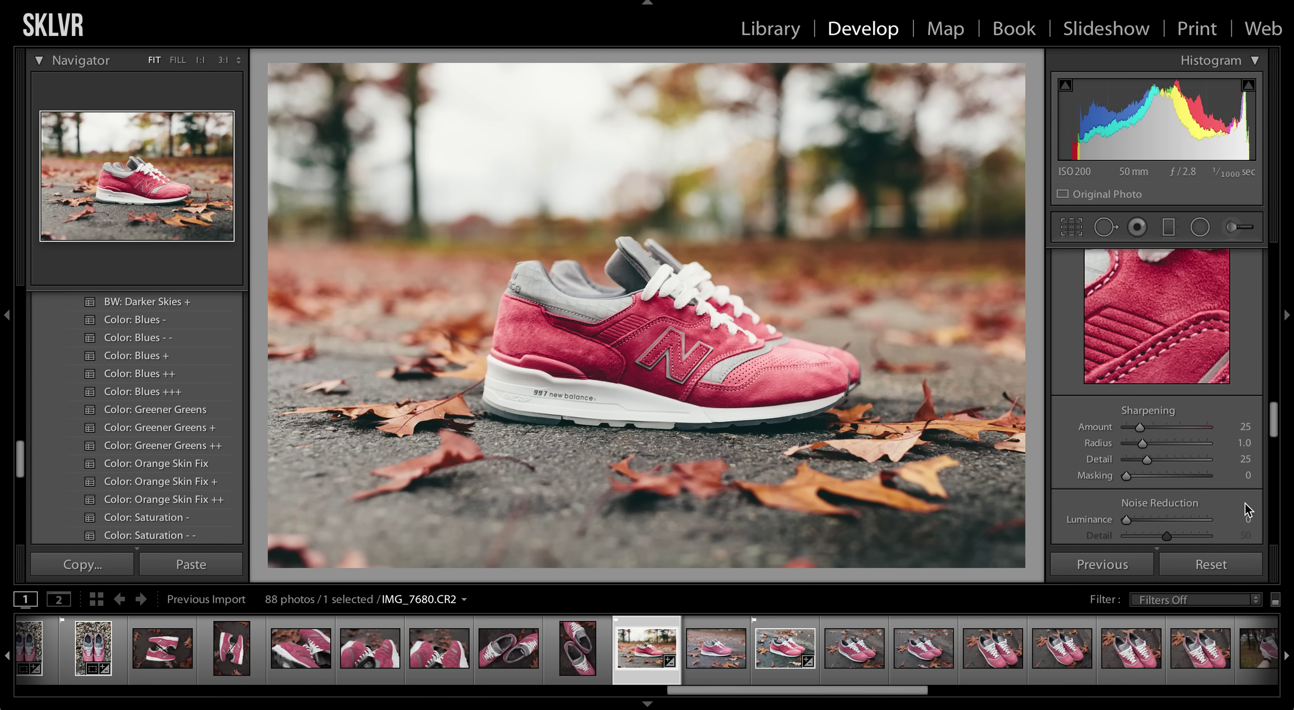
Try Camera Calibration shadow tints of -10 and +10, and set the tint to -3
scroll(1228, 503, "down", 10)
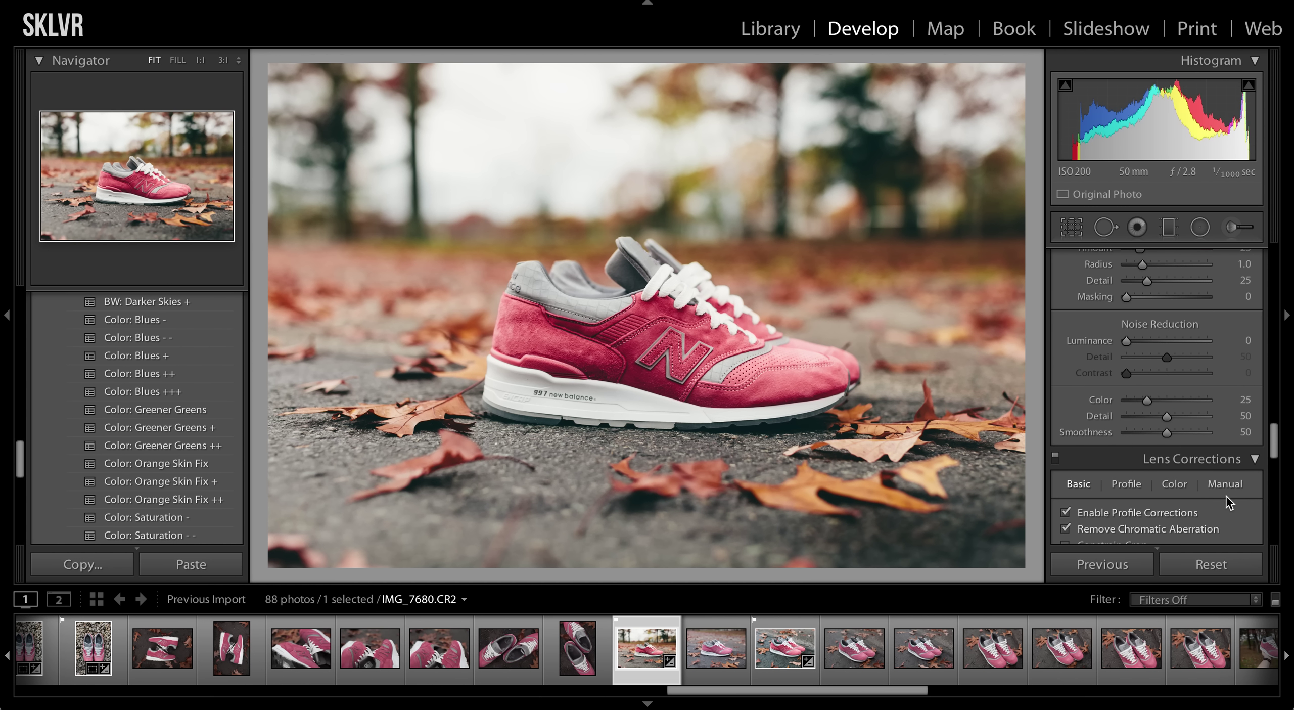
scroll(1201, 396, "down", 3)
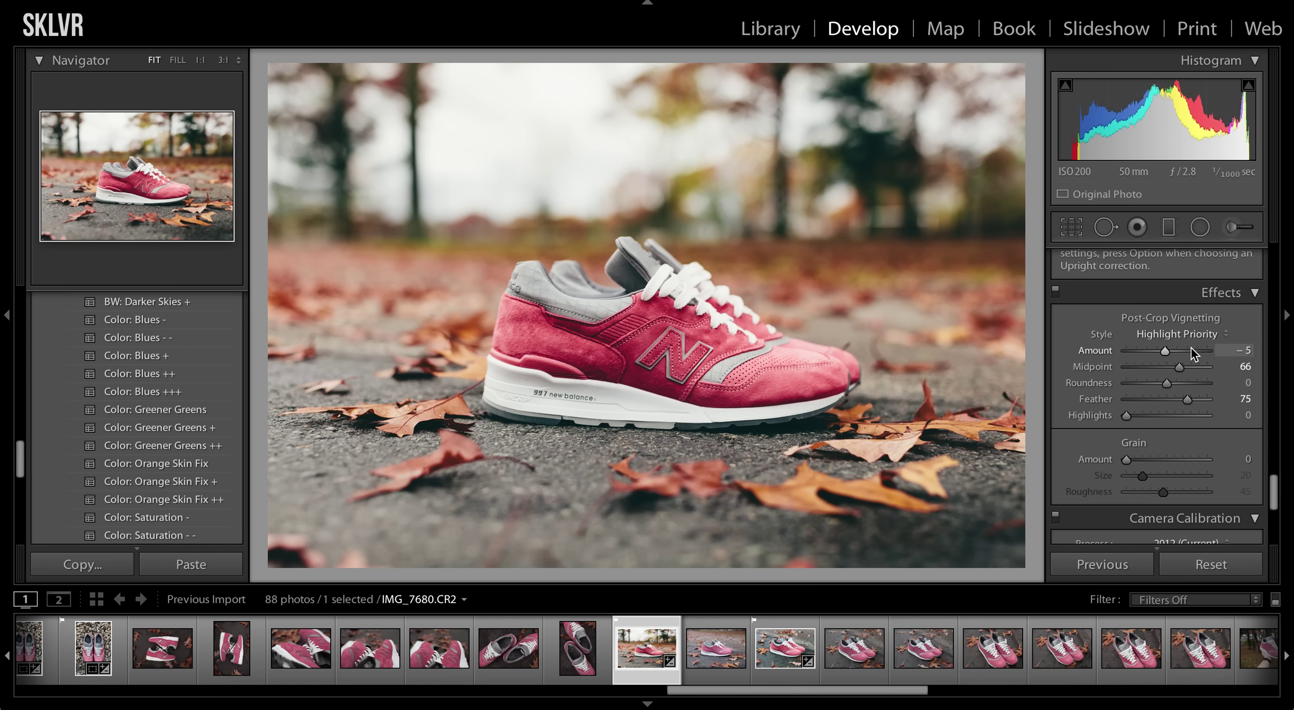
scroll(1192, 354, "down", 3)
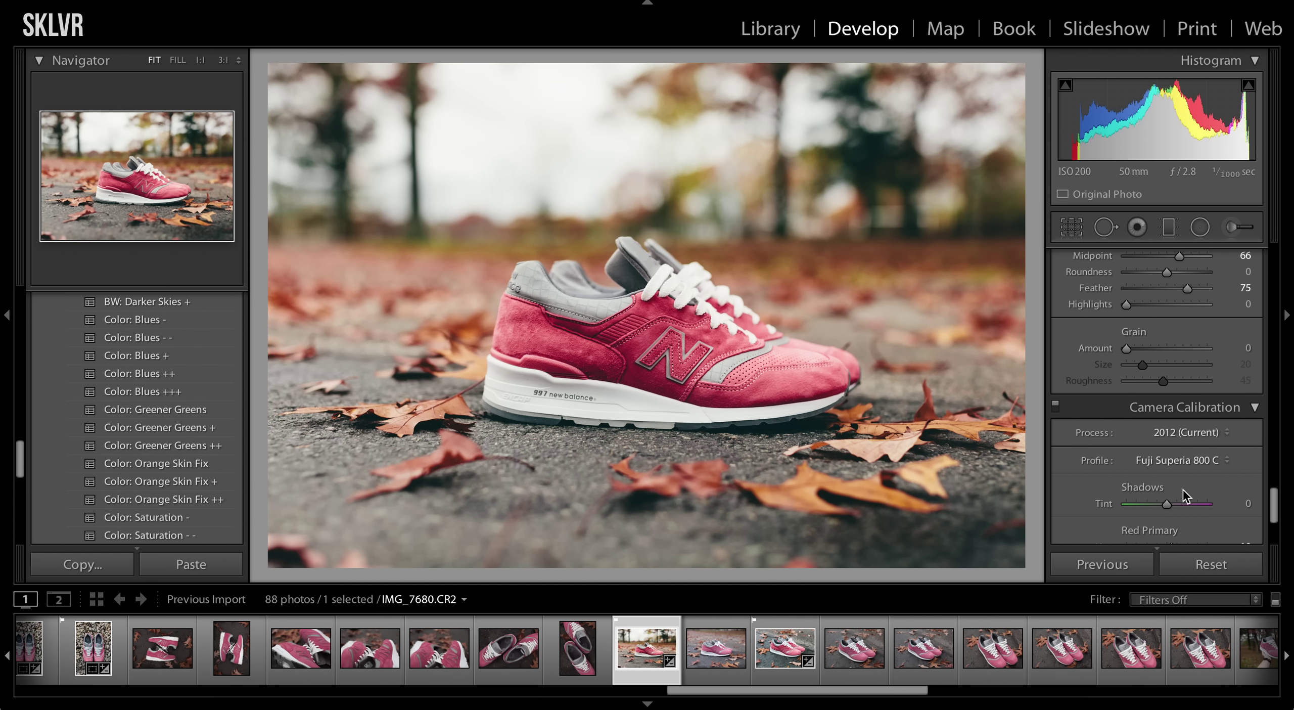
scroll(1152, 507, "down", 2)
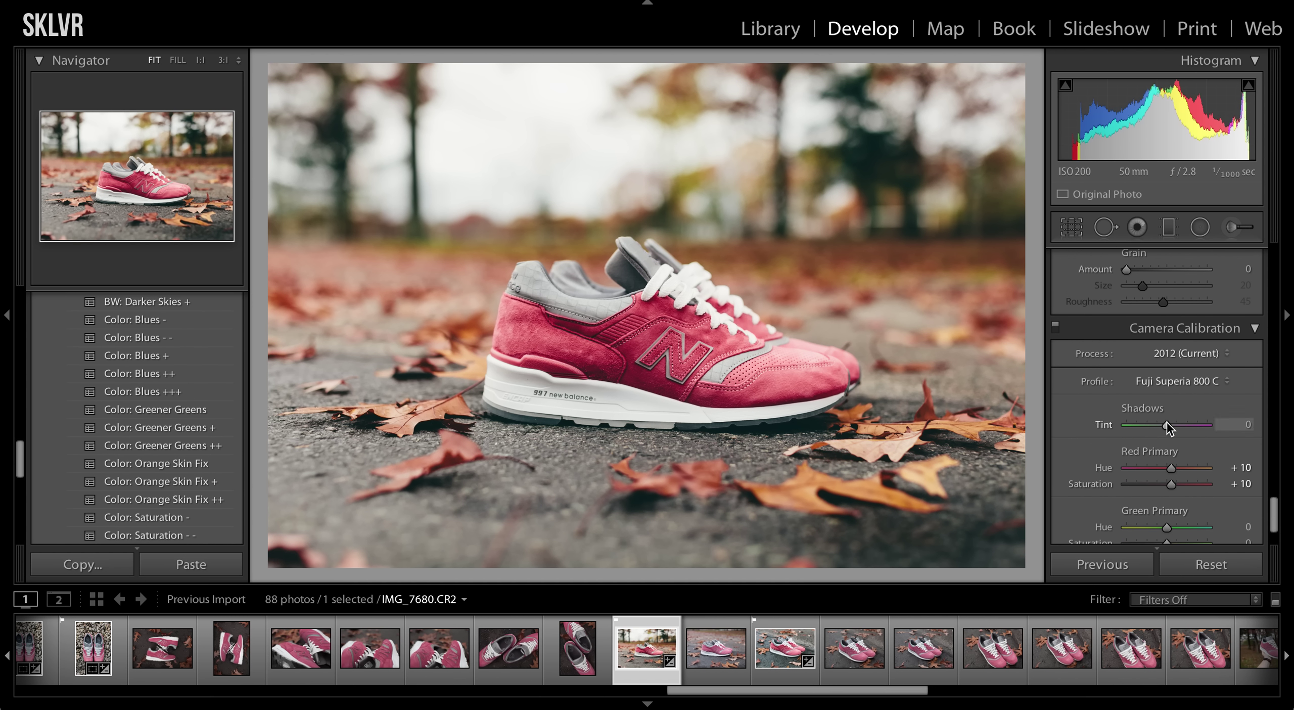
left_click(1233, 424)
type("-10")
key("Return")
left_click(1241, 424)
type("10")
key("Return")
left_click(1245, 427)
type("-3")
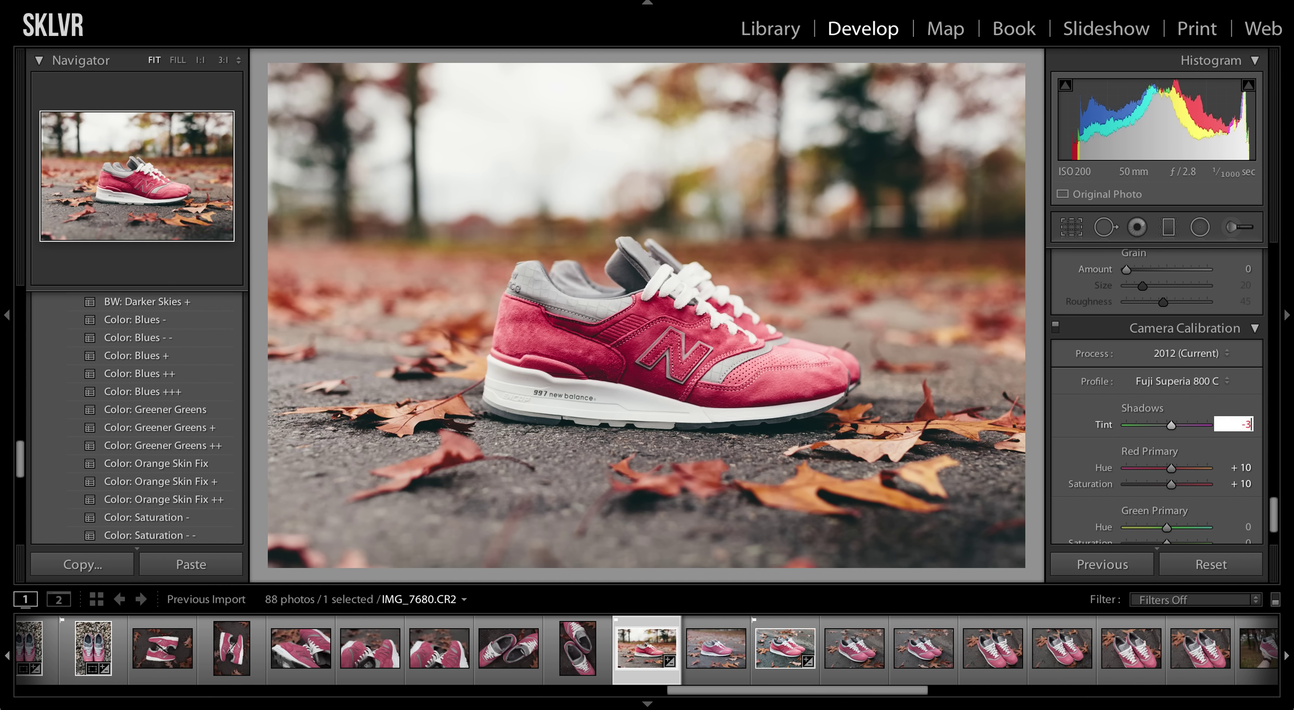
key("Return")
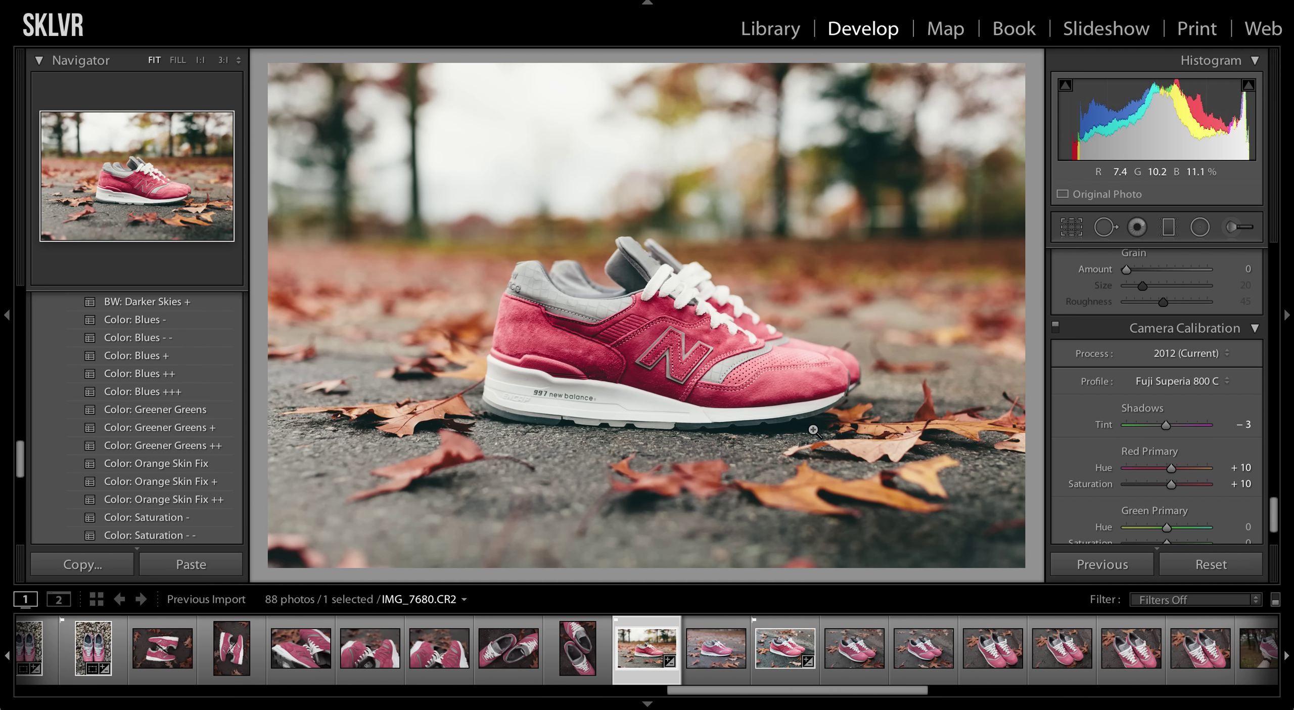
Compare the edited photo repeatedly with its Before version while reviewing the overall color and tone
scroll(1116, 429, "up", 10)
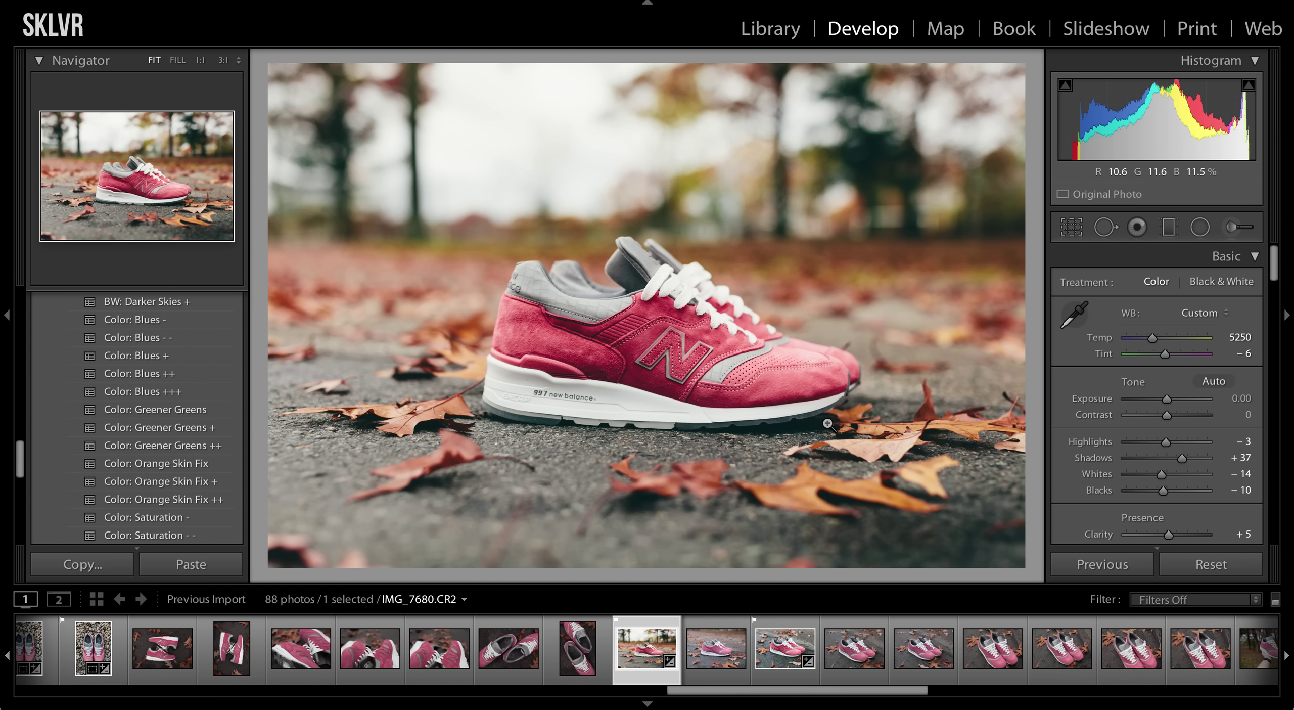
key("backslash")
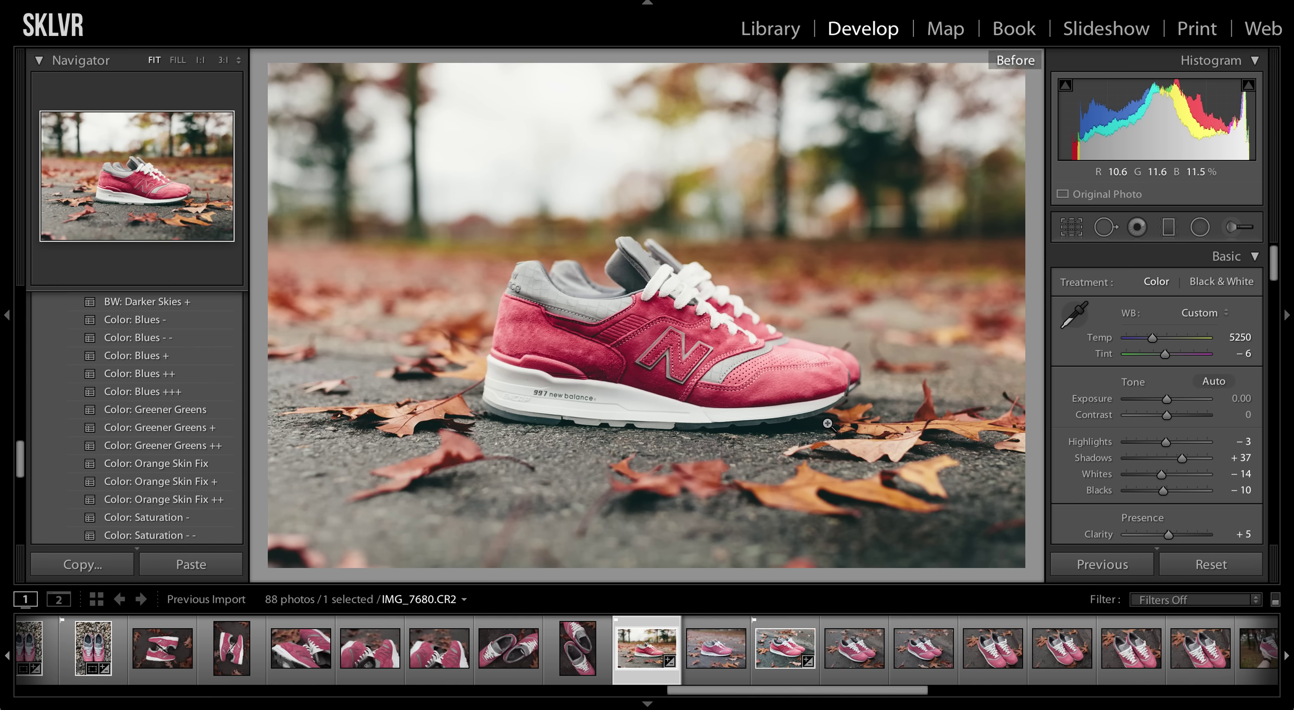
key("backslash")
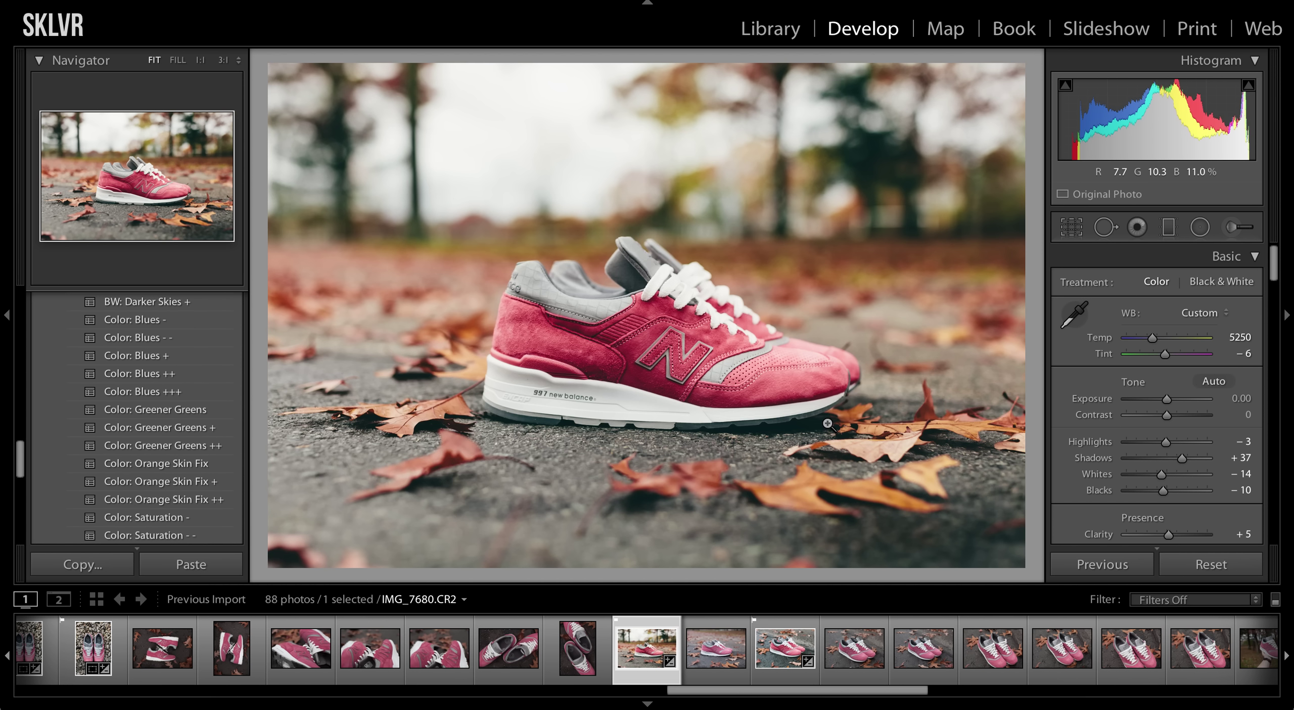
key("backslash")
key("backslash")
key("backslash")
key("backslash")
key("backslash")
key("backslash")
key("backslash")
key("backslash")
key("backslash")
key("backslash")
key("backslash")
key("backslash")
key("backslash")
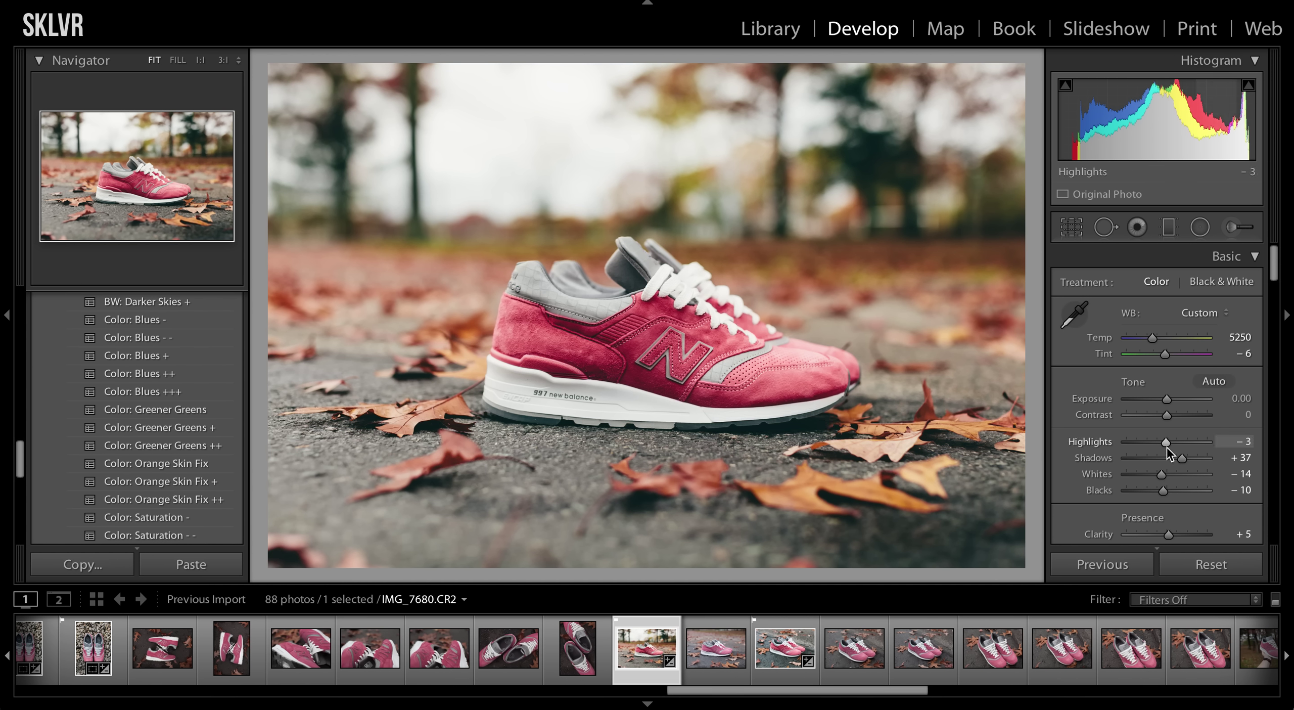
Lower the Basic highlights to -13
scroll(1168, 452, "down", 1)
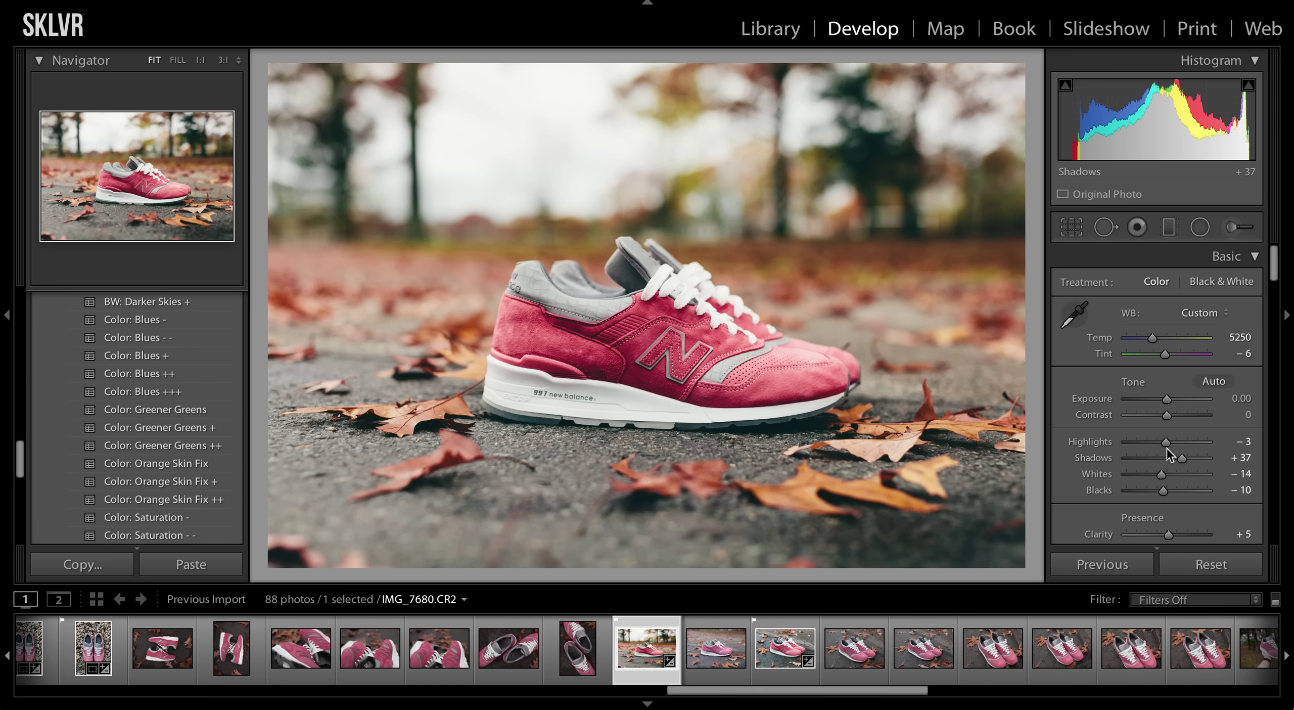
left_click(1158, 442)
left_click_drag(1158, 442, 1162, 441)
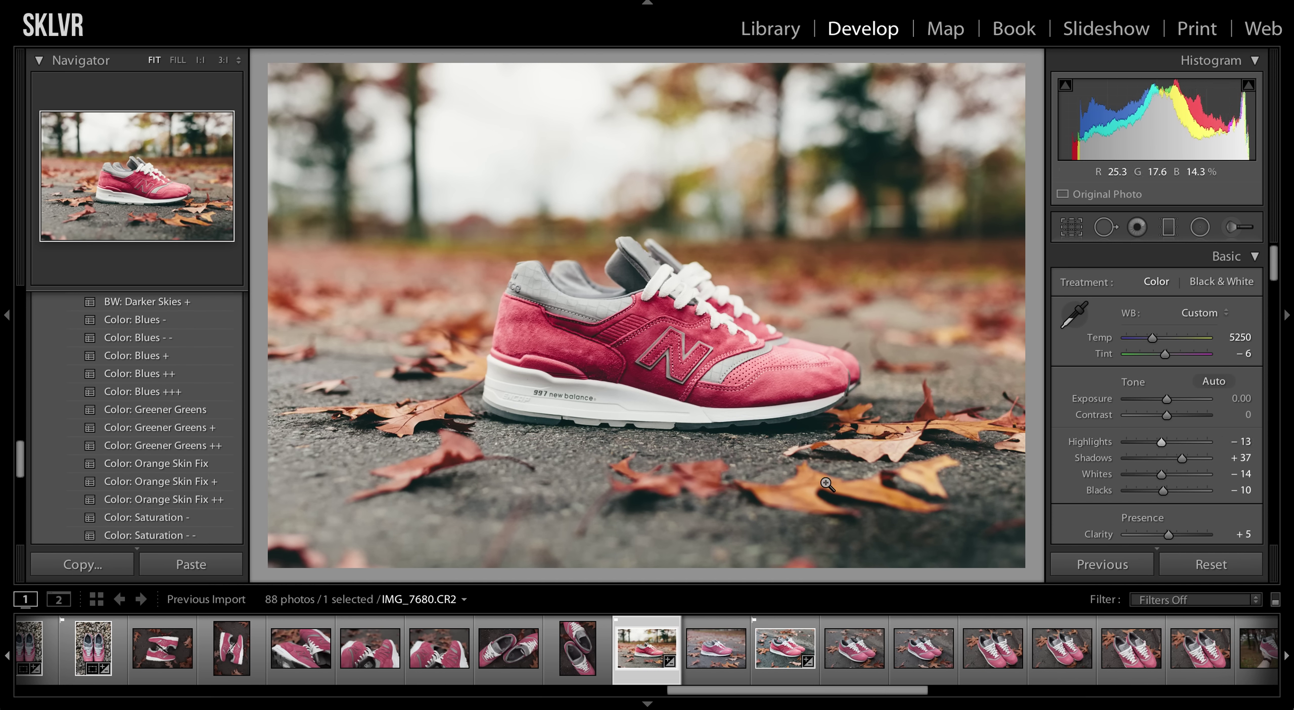
Heal the blemish on the white midsole above the 997 lettering with a size 24 spot at 1:1
left_click(541, 406)
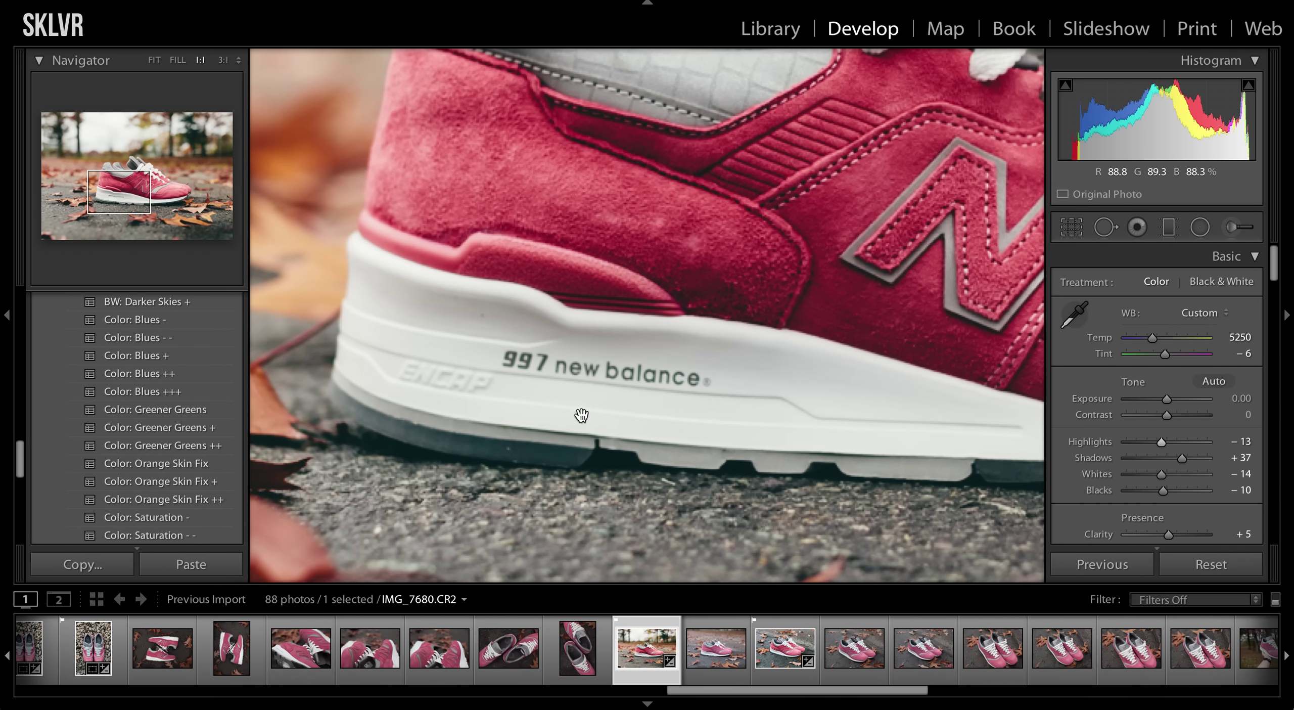
left_click_drag(557, 407, 471, 251)
left_click_drag(781, 348, 611, 342)
left_click(611, 343)
left_click(581, 384)
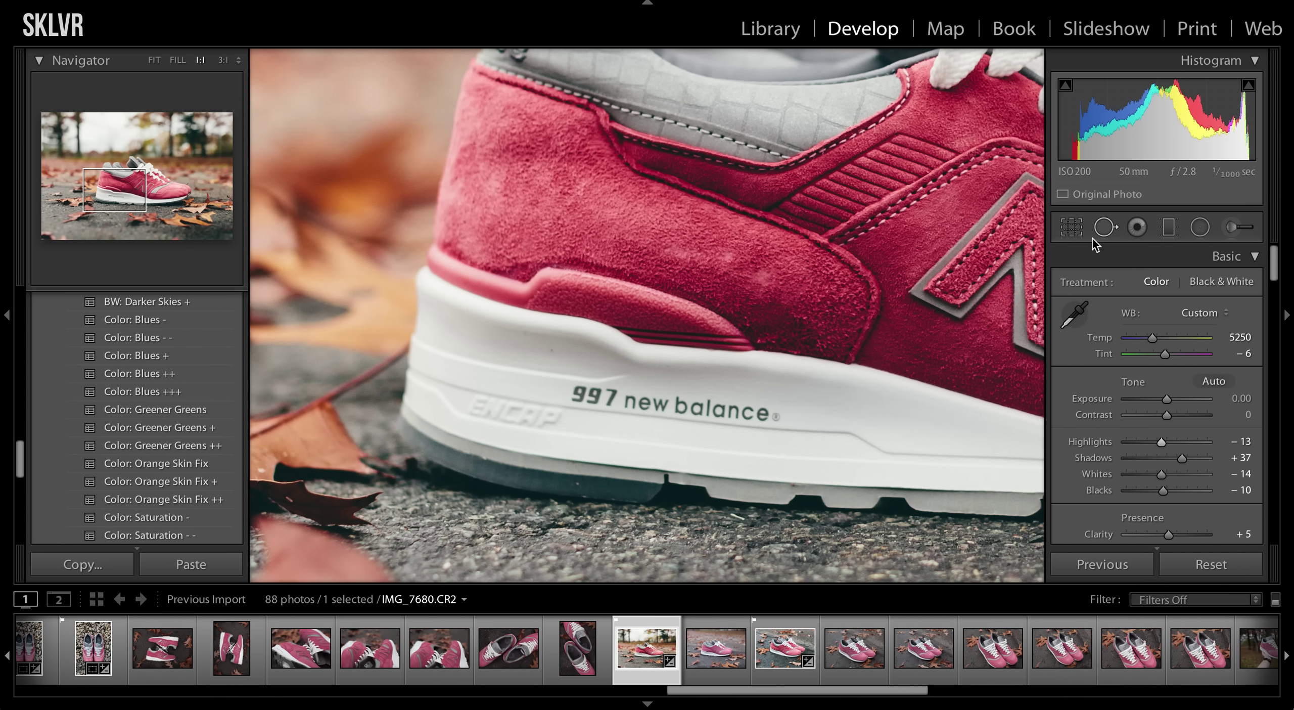
left_click(1105, 227)
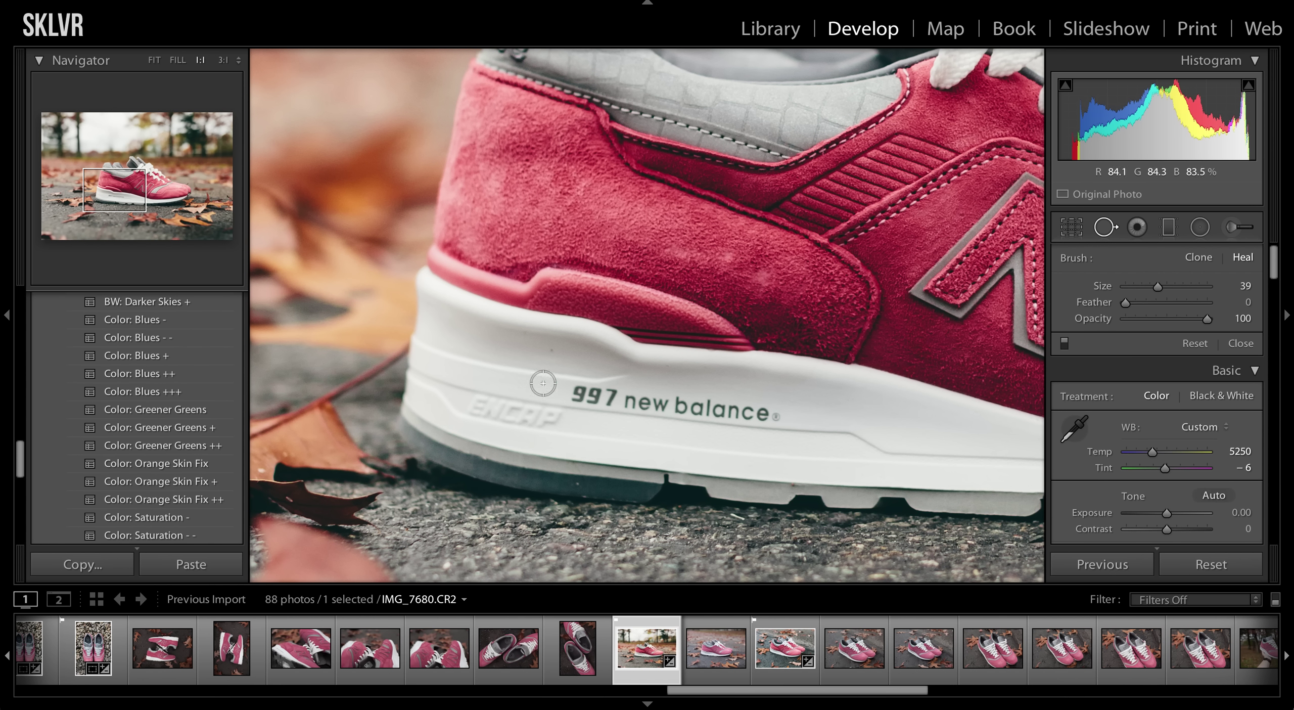
scroll(551, 351, "down", 3)
left_click(551, 352)
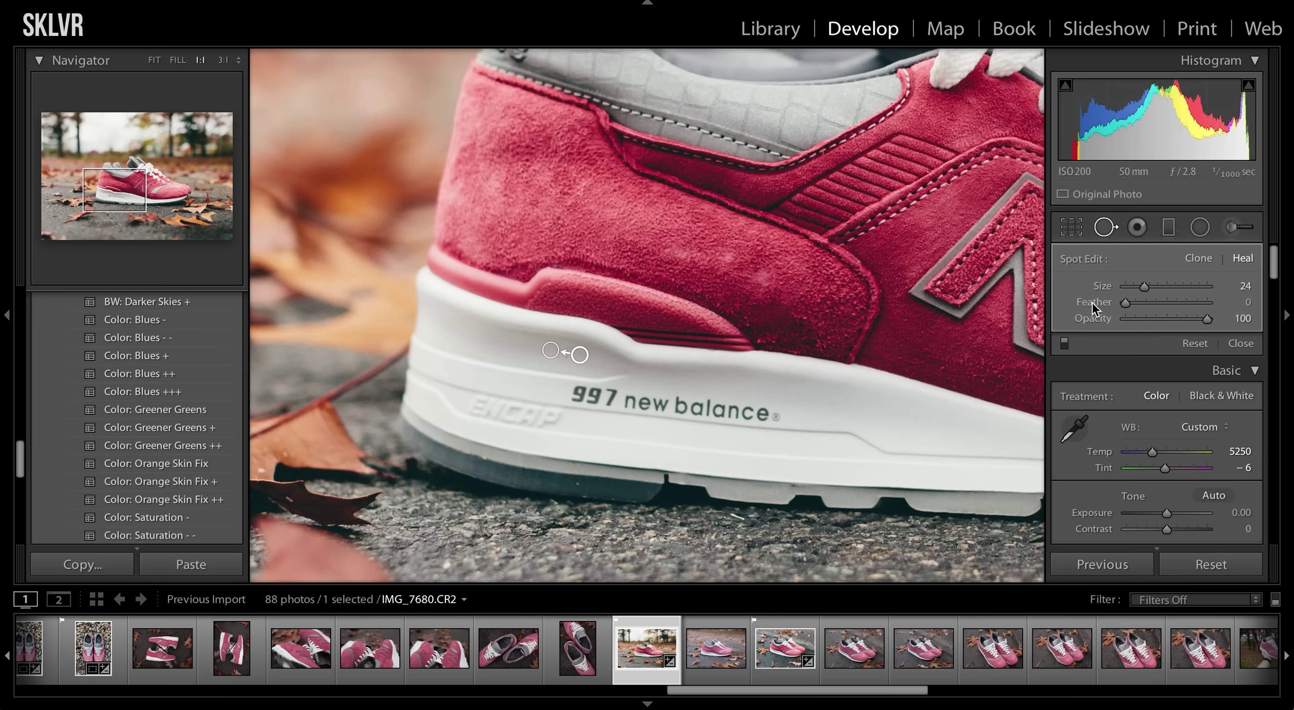
left_click(1107, 228)
Heal the speck on the dark heel section of the outsole with a size 18 spot
left_click_drag(859, 369, 944, 282)
left_click_drag(980, 372, 914, 333)
left_click_drag(788, 329, 734, 329)
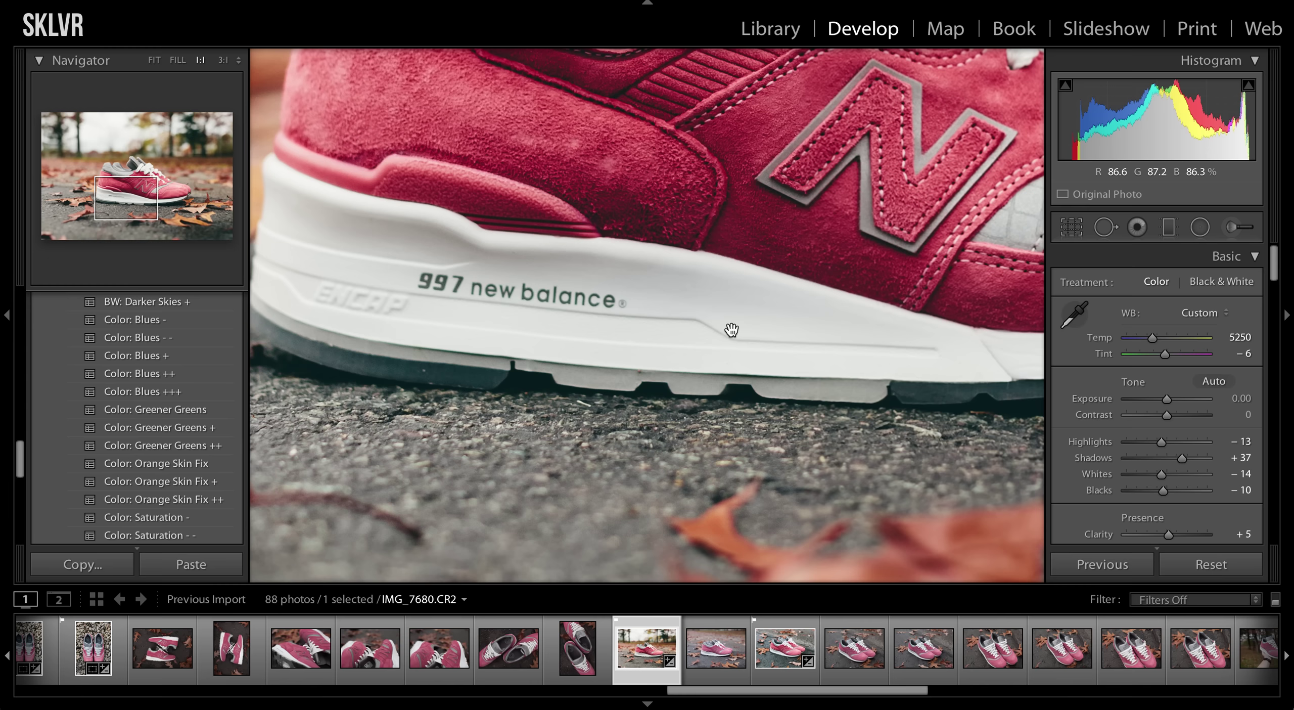
left_click(1107, 236)
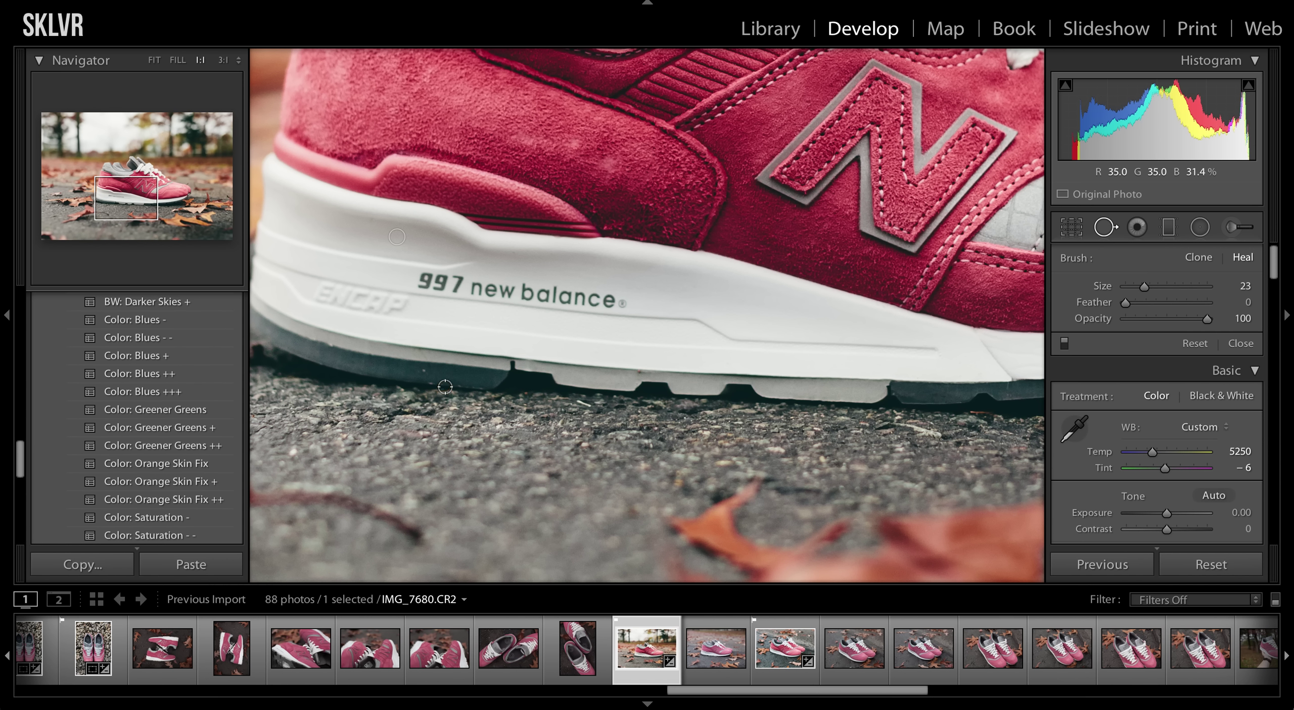
scroll(423, 371, "down", 2)
left_click(424, 371)
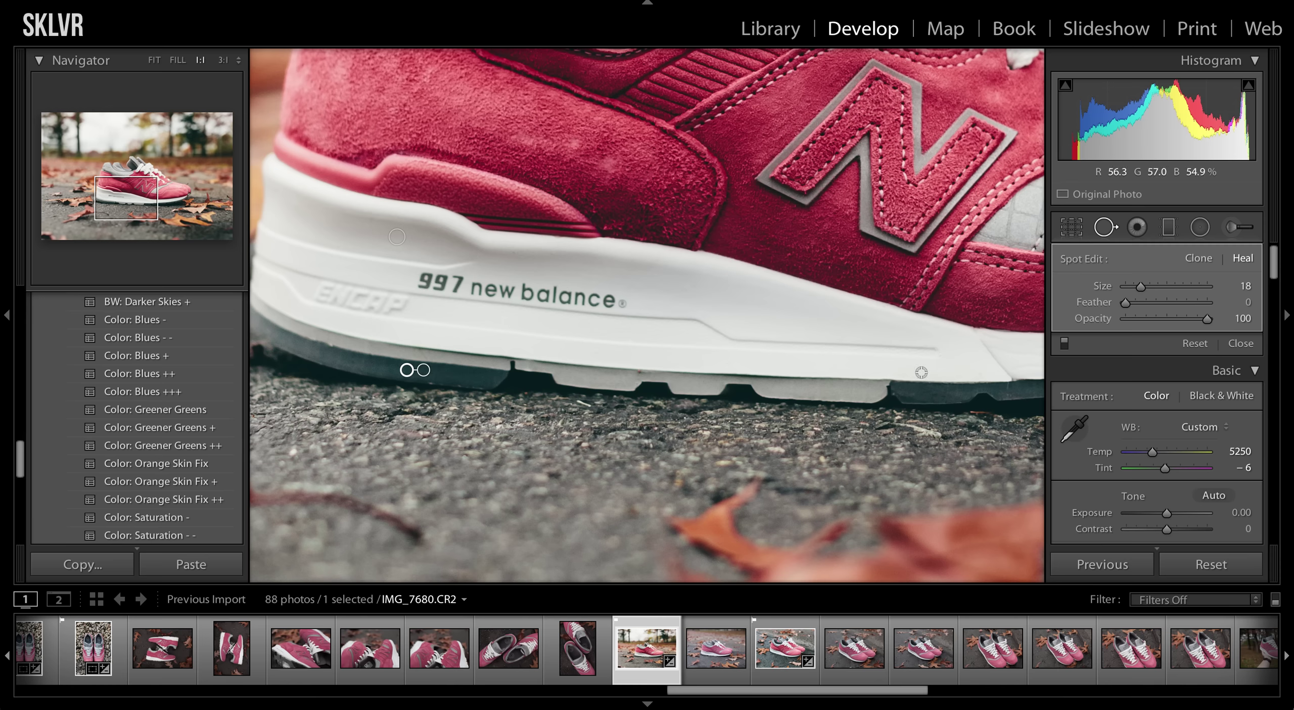
left_click(1105, 227)
Heal the speck on the gray middle section of the outsole with a size 18 spot and adjust its source slightly
left_click_drag(563, 309, 774, 332)
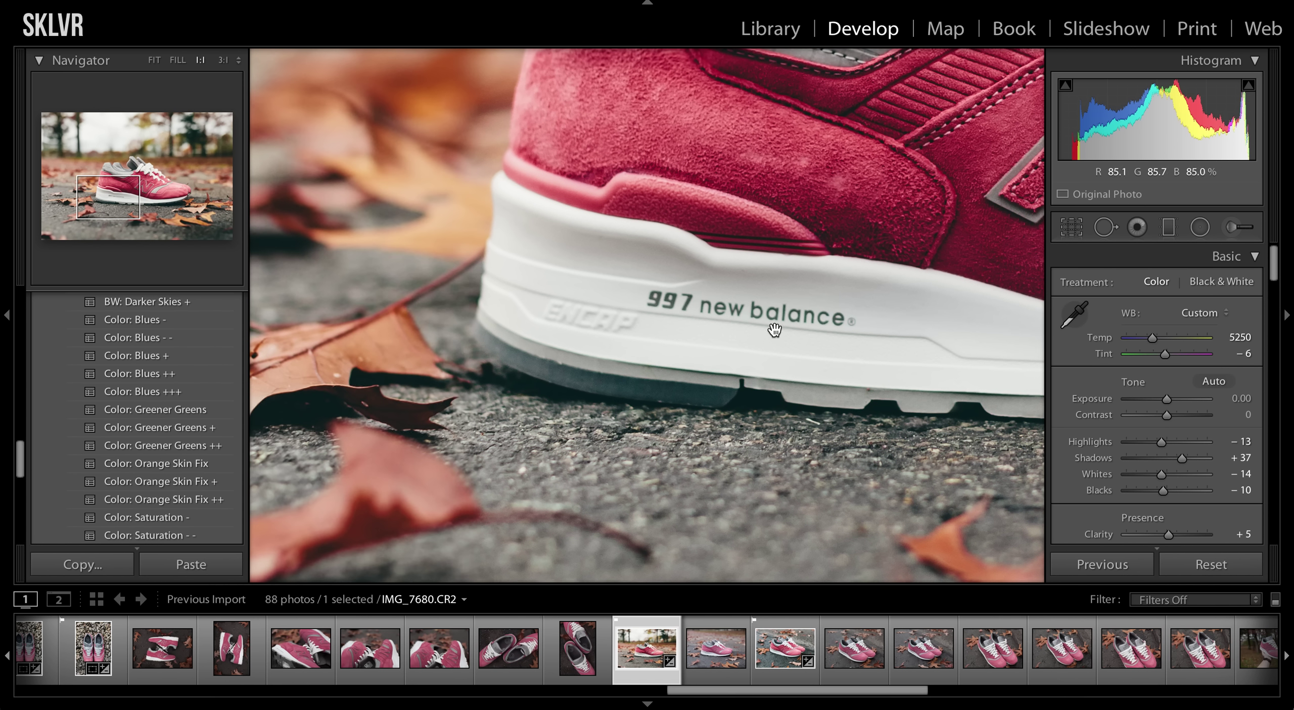
left_click_drag(543, 407, 512, 458)
left_click_drag(841, 469, 533, 248)
left_click_drag(699, 424, 570, 338)
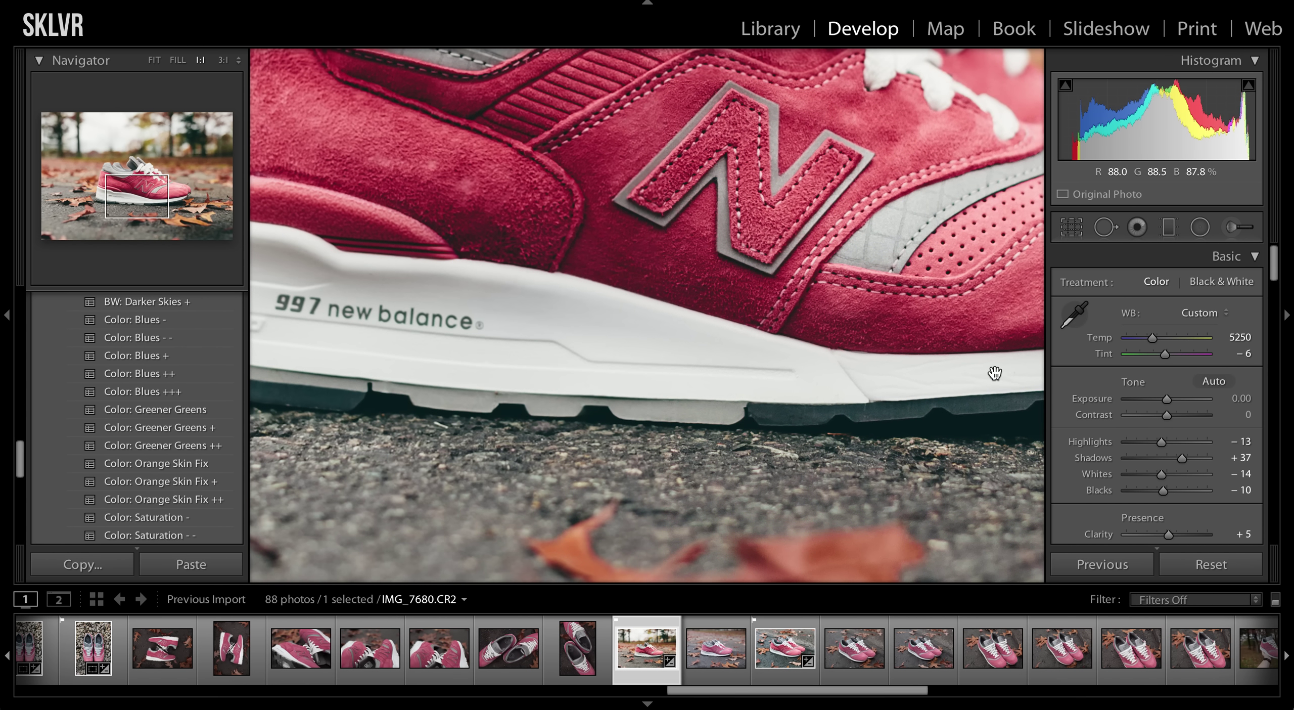
left_click_drag(762, 410, 930, 419)
left_click(1106, 229)
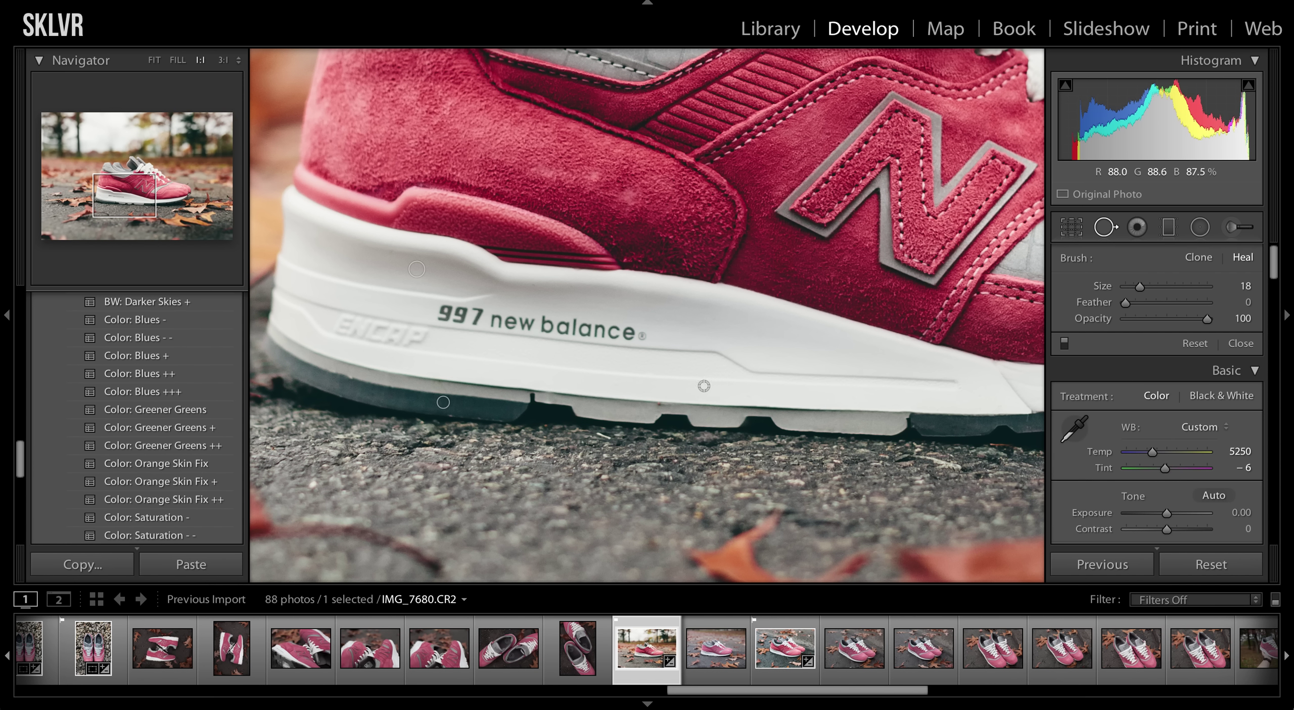
left_click(659, 403)
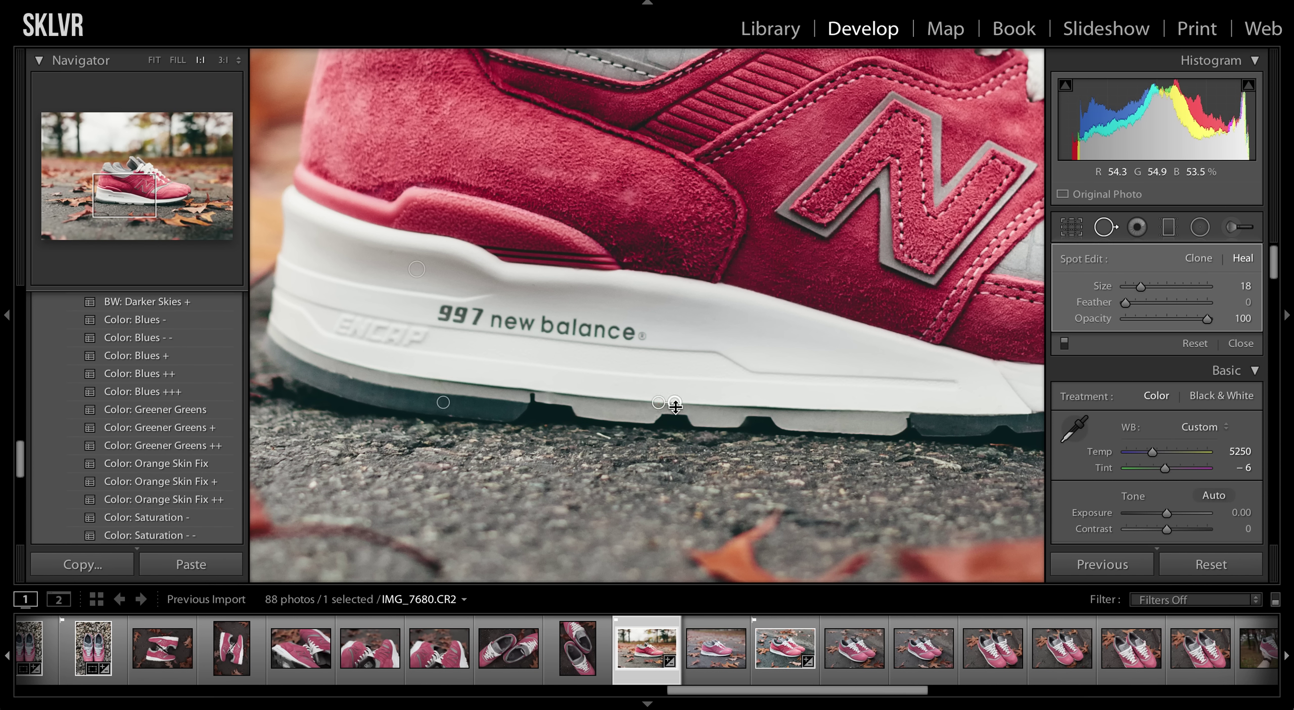
left_click_drag(674, 403, 675, 405)
left_click(1106, 227)
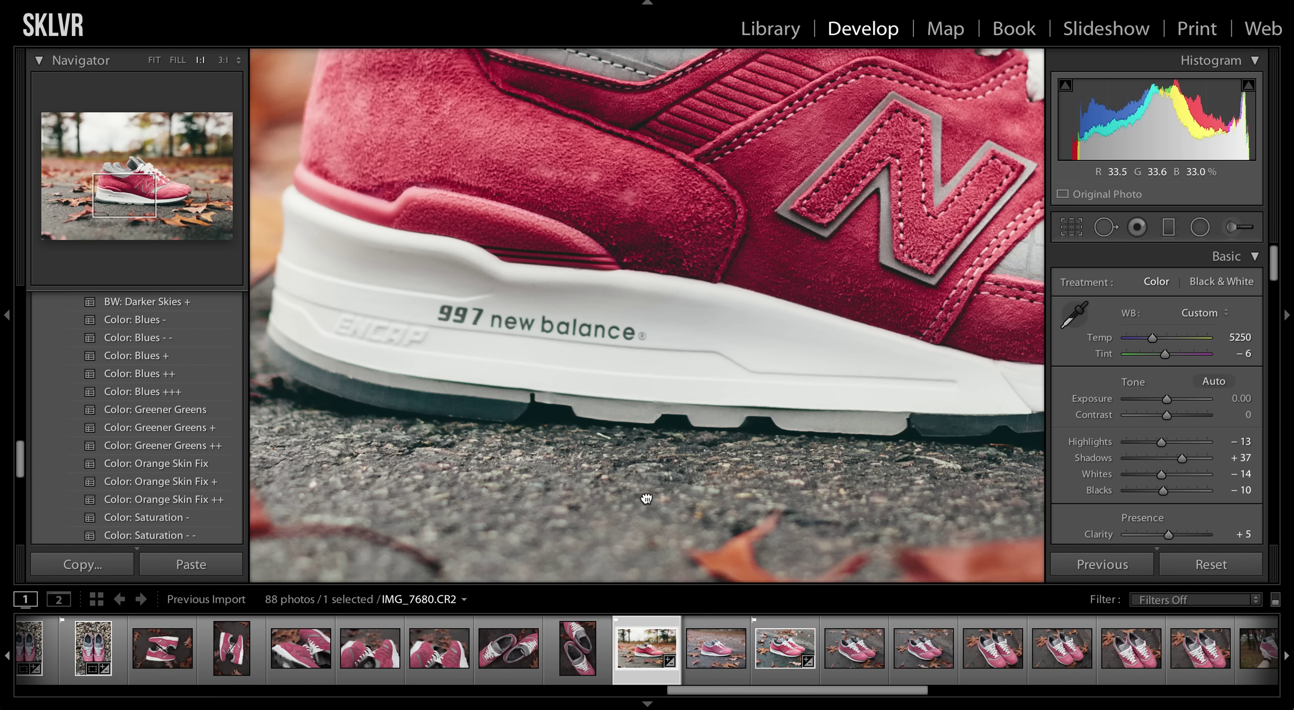
Check the retouched sole, return to the full photo and compare it with the Before version
left_click(560, 379)
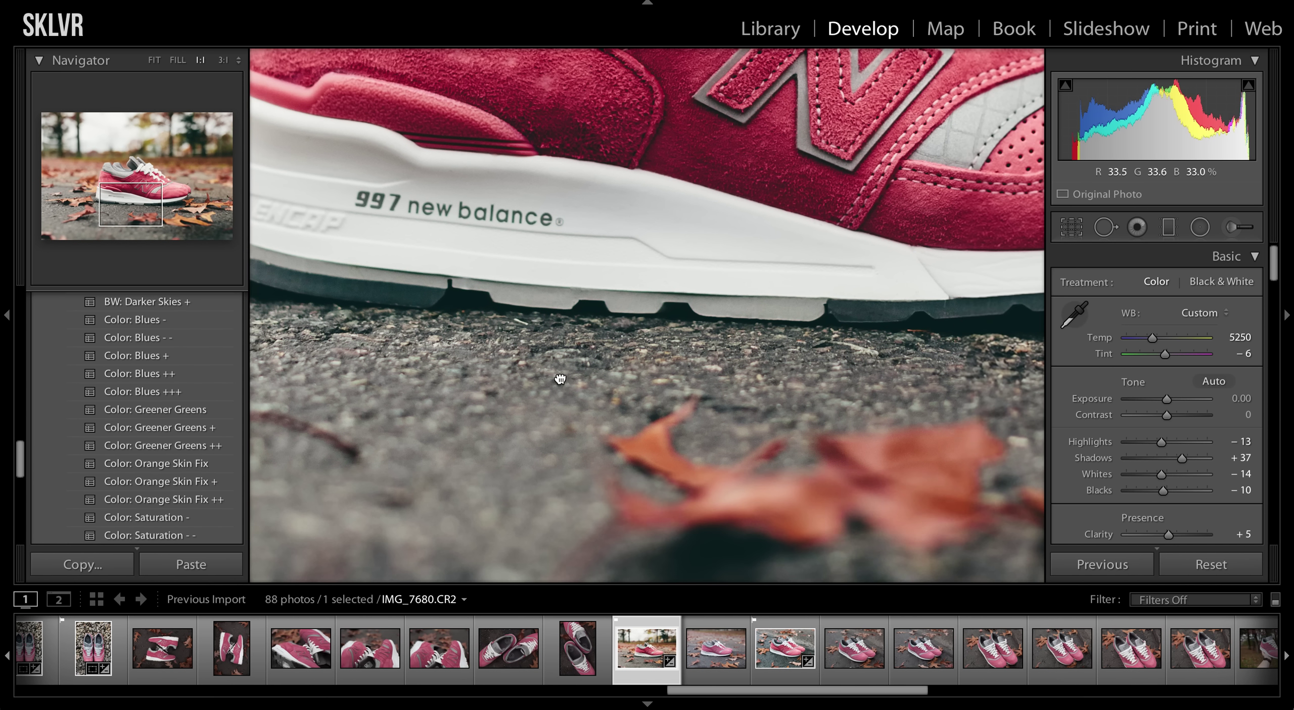
left_click(826, 313)
key("backslash")
key("backslash")
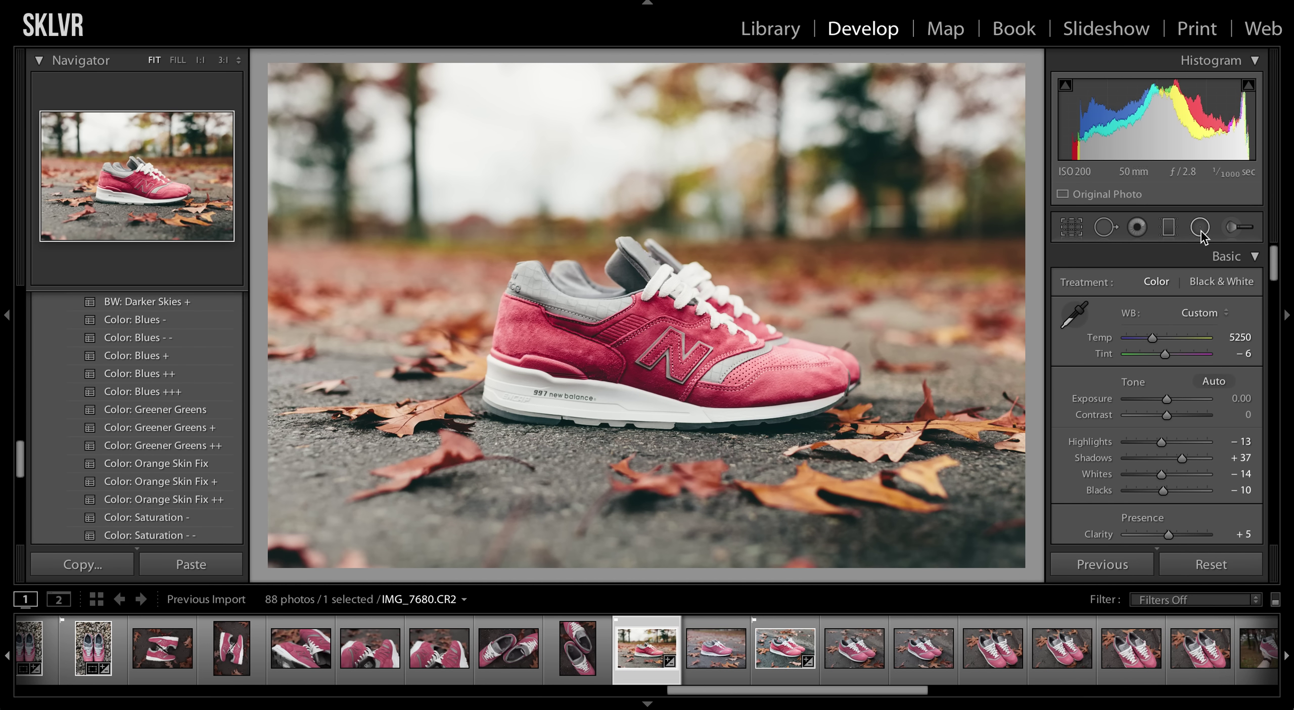